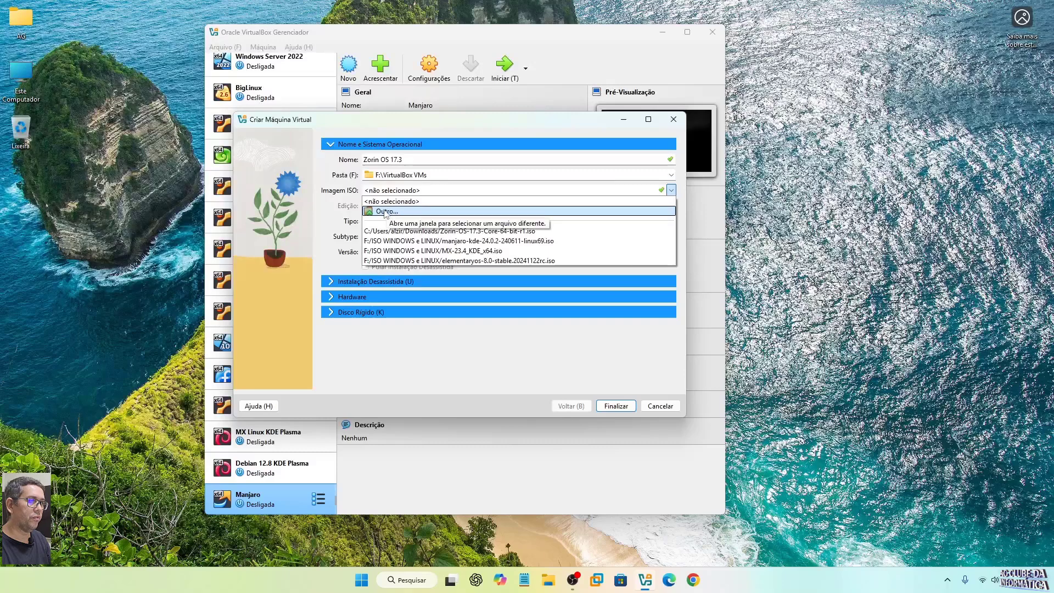
# - Use the Zorin-OS-17.3-Core-64-bit-r1 file from Downloads as the new virtual machine's ISO image
pyautogui.click(405, 214)
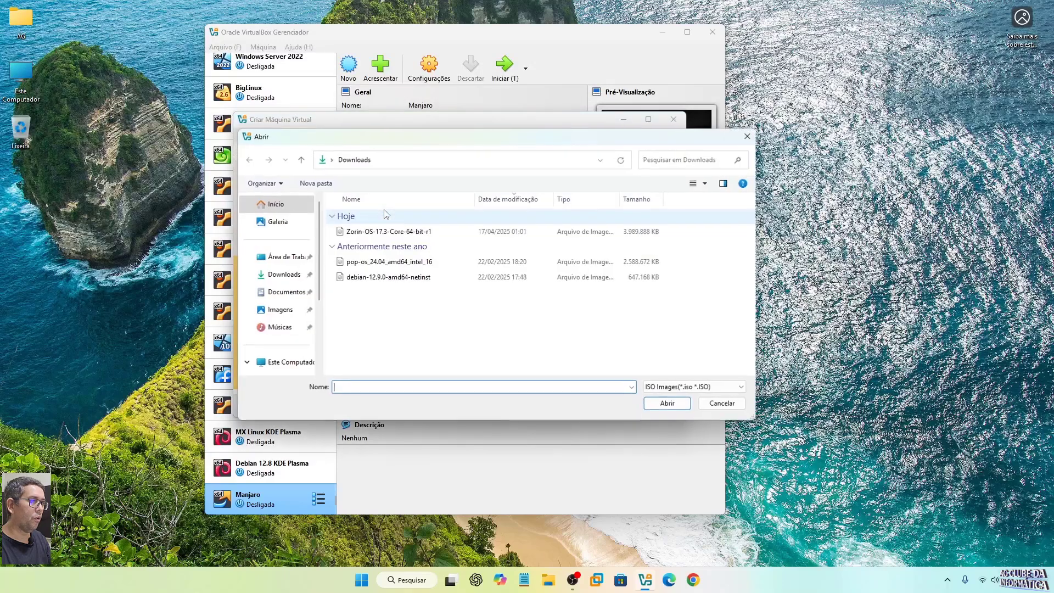
pyautogui.click(279, 276)
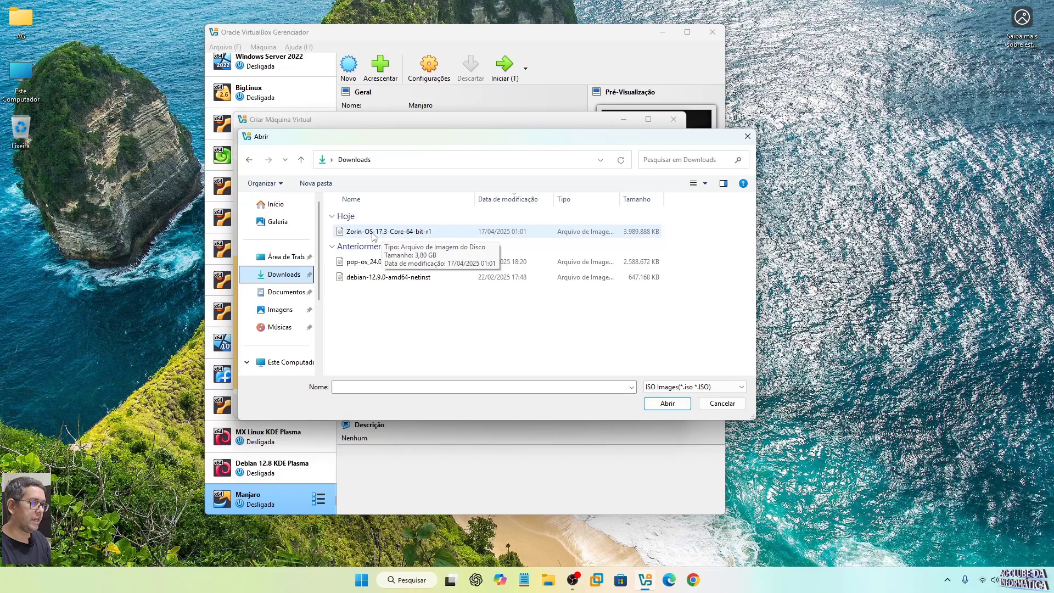
pyautogui.click(394, 236)
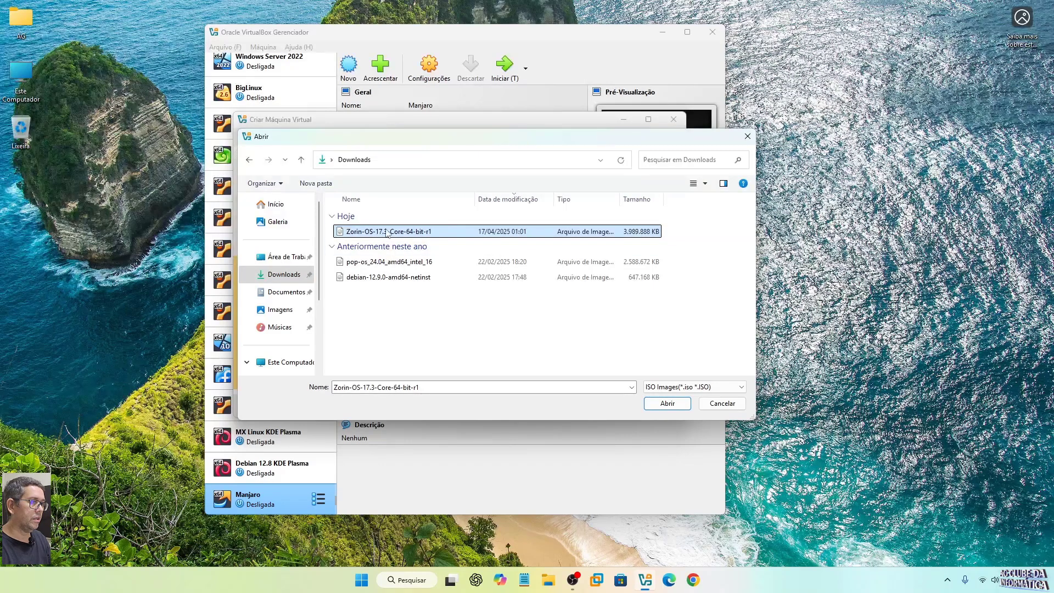
pyautogui.click(666, 405)
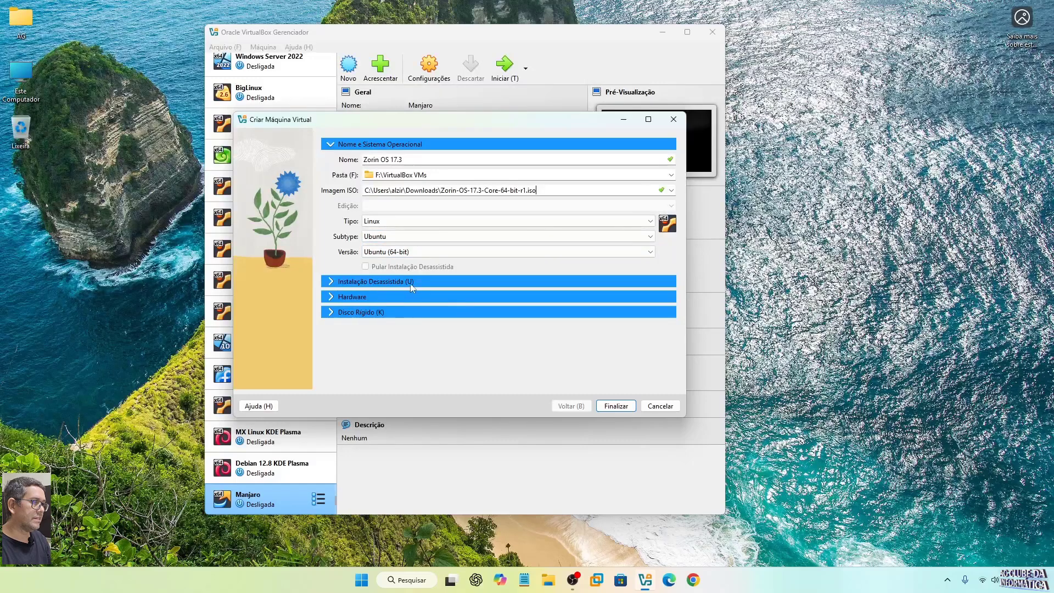
# - Allocate 6362 MB of base memory and 4 processors, and finish creating the machine with a new 25 GB VDI disk
pyautogui.click(333, 297)
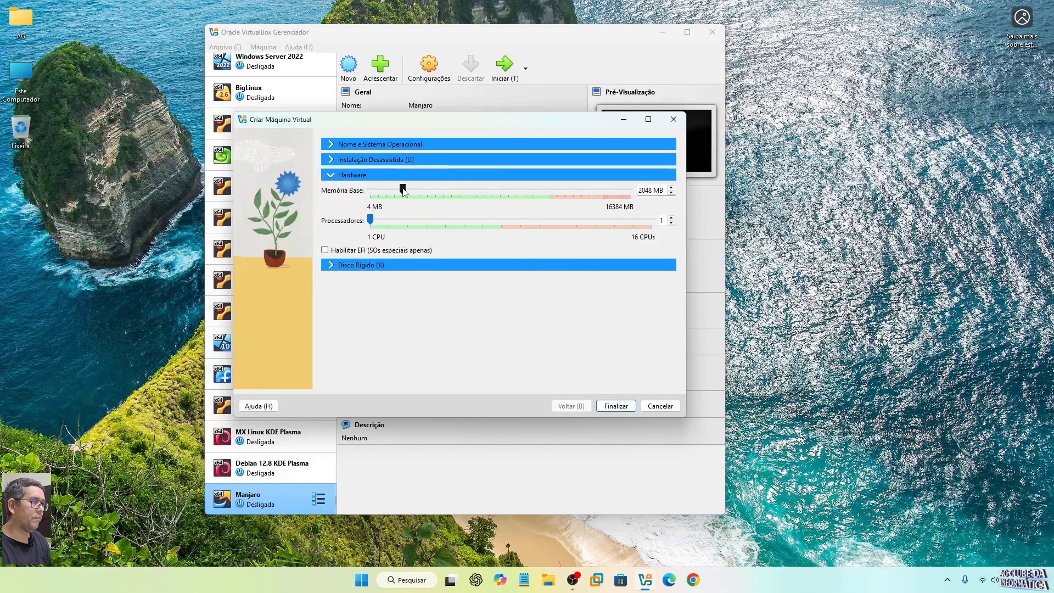
pyautogui.moveTo(403, 189); pyautogui.dragTo(474, 204)
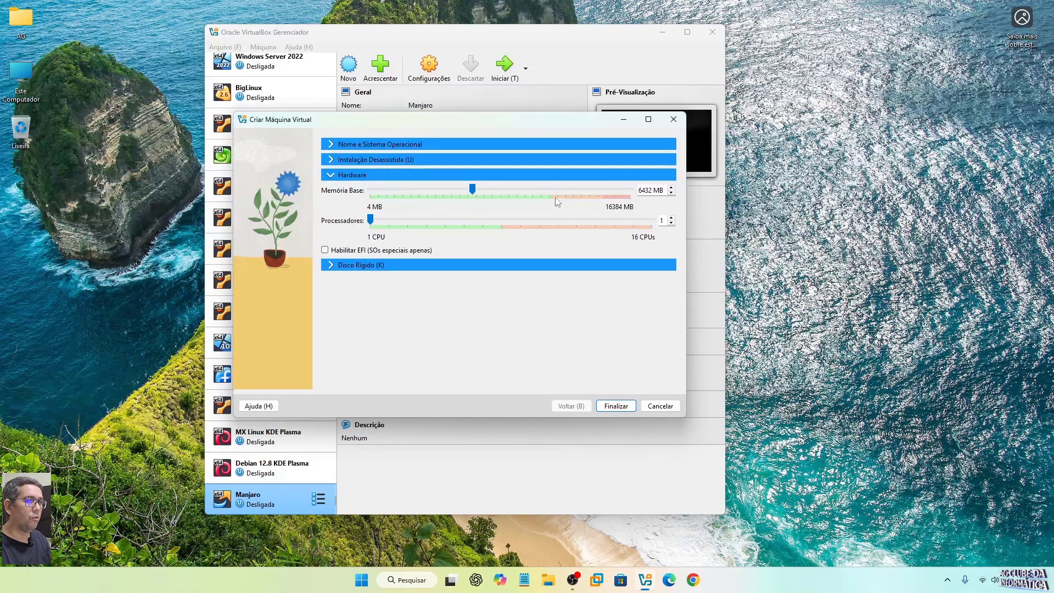
pyautogui.moveTo(472, 189); pyautogui.dragTo(483, 207)
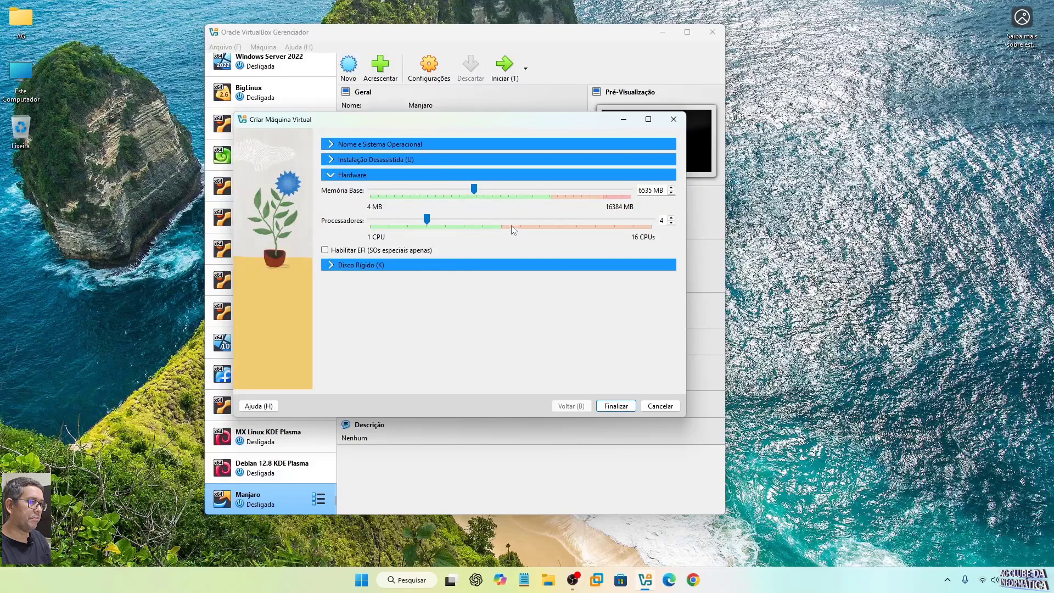
pyautogui.click(331, 265)
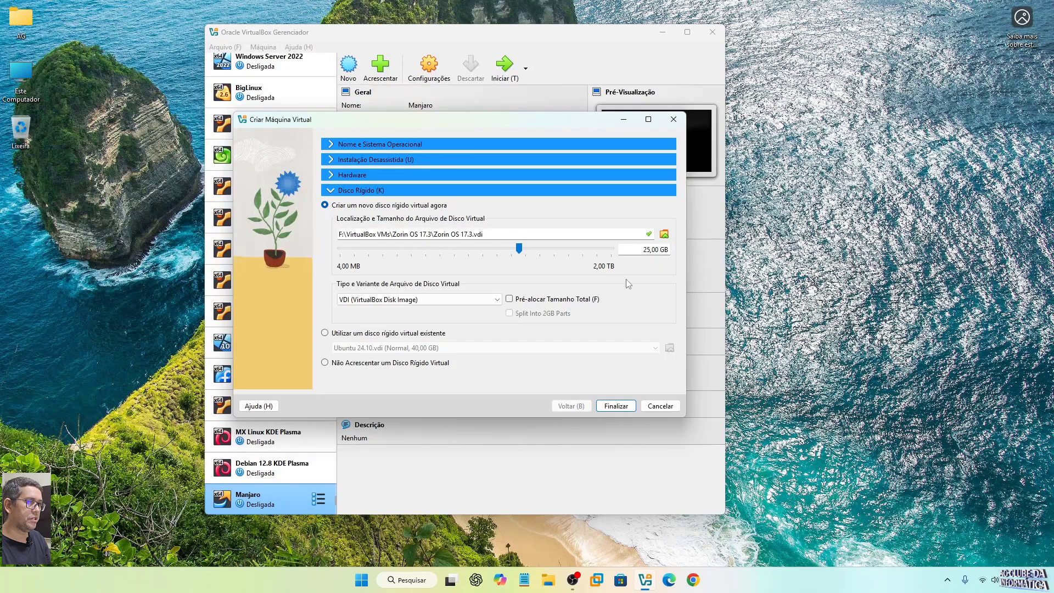
pyautogui.click(616, 406)
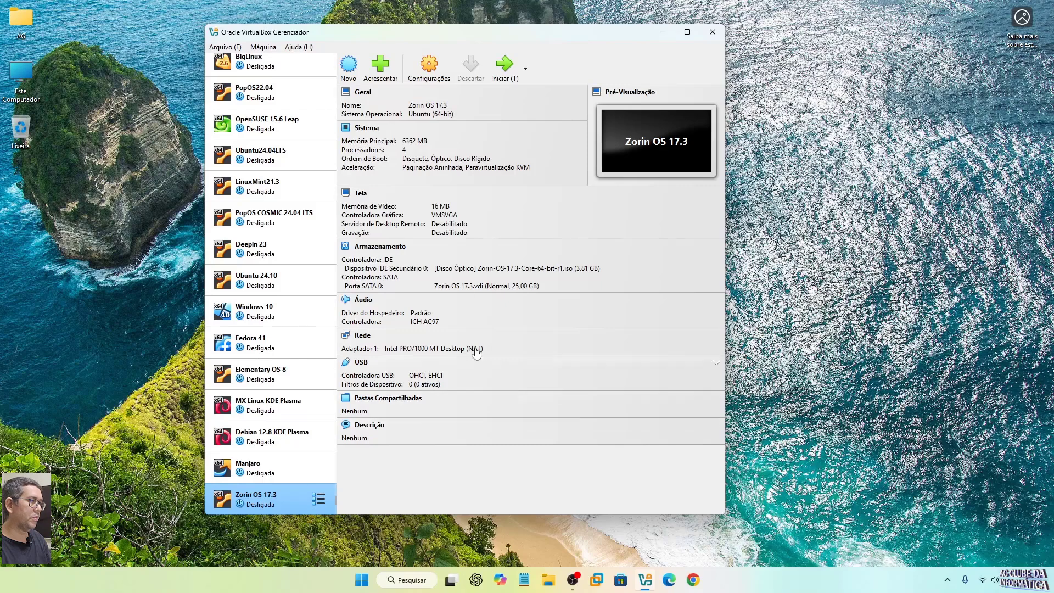
# - Raise the Zorin OS 17.3 machine's video memory to 128 MB in its display settings
pyautogui.click(429, 65)
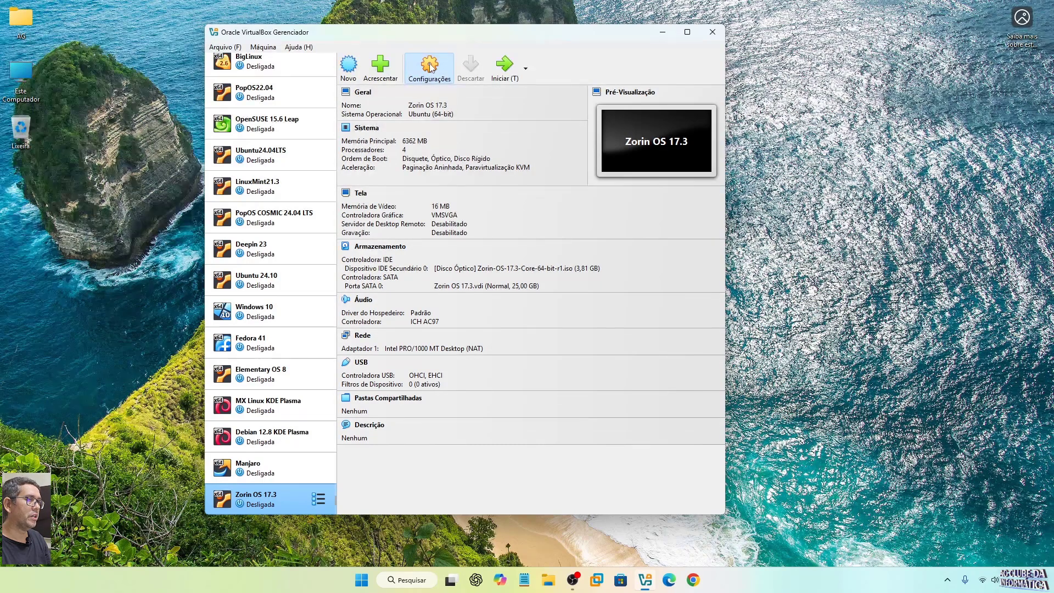
pyautogui.click(252, 216)
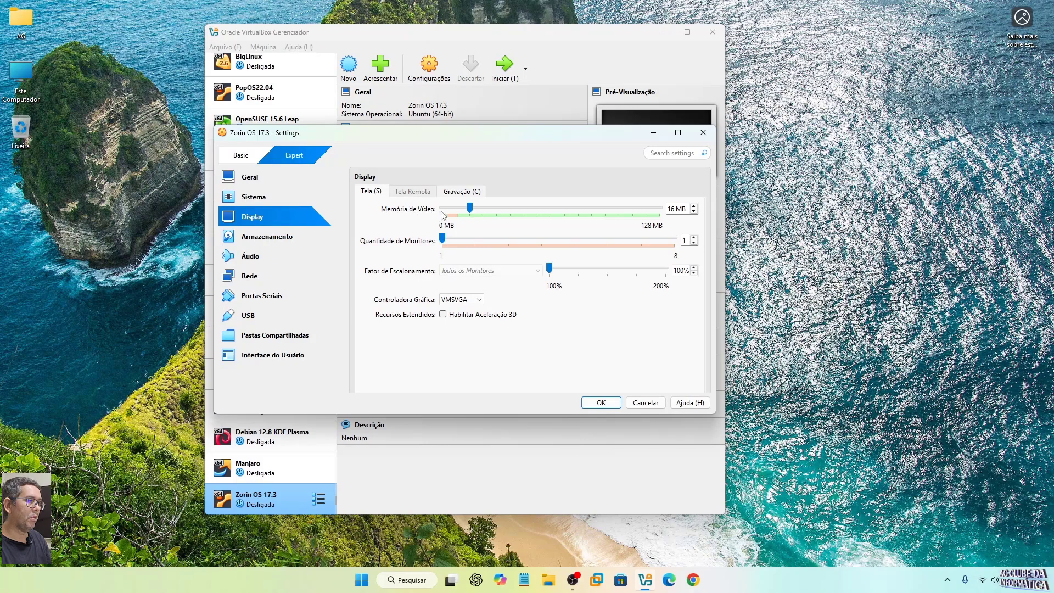
pyautogui.moveTo(471, 208); pyautogui.dragTo(665, 207)
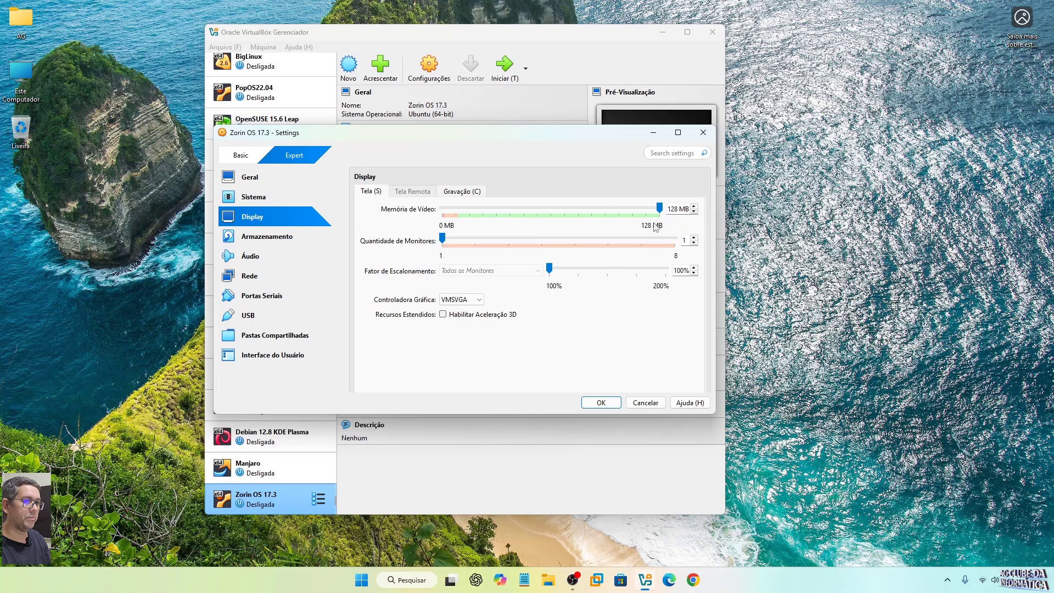
pyautogui.click(603, 403)
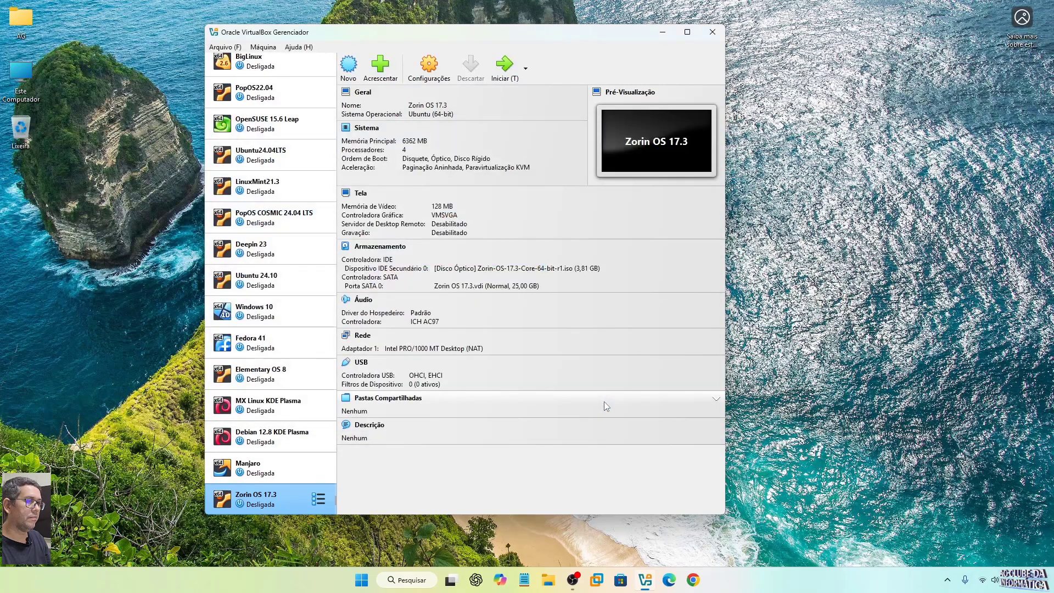
# - Start the Zorin OS 17.3 machine, boot the "Try or Install Zorin OS" entry and cancel the filesystem check
pyautogui.click(508, 67)
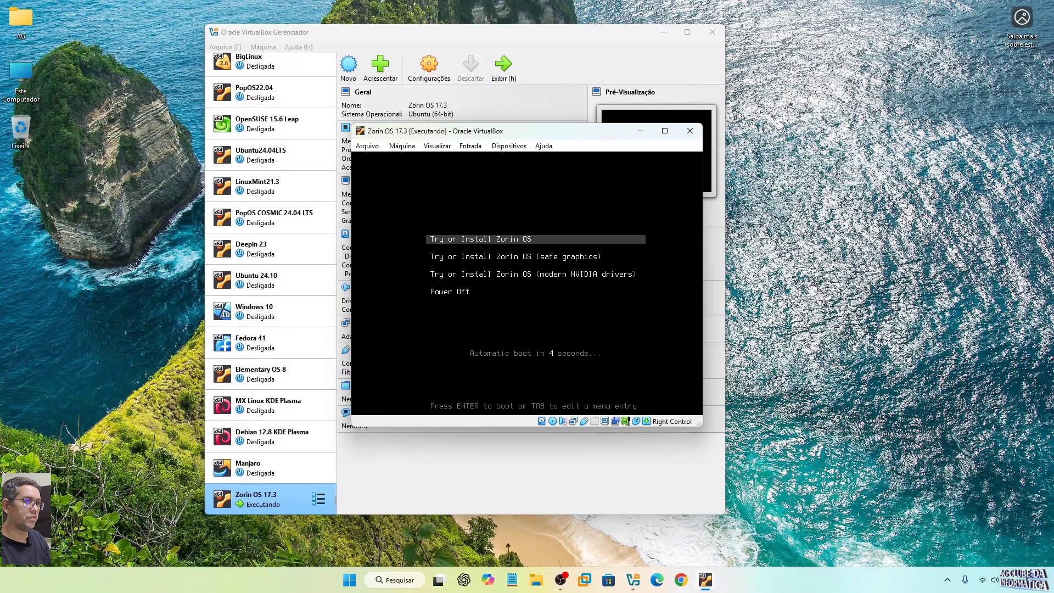
pyautogui.press('Down')
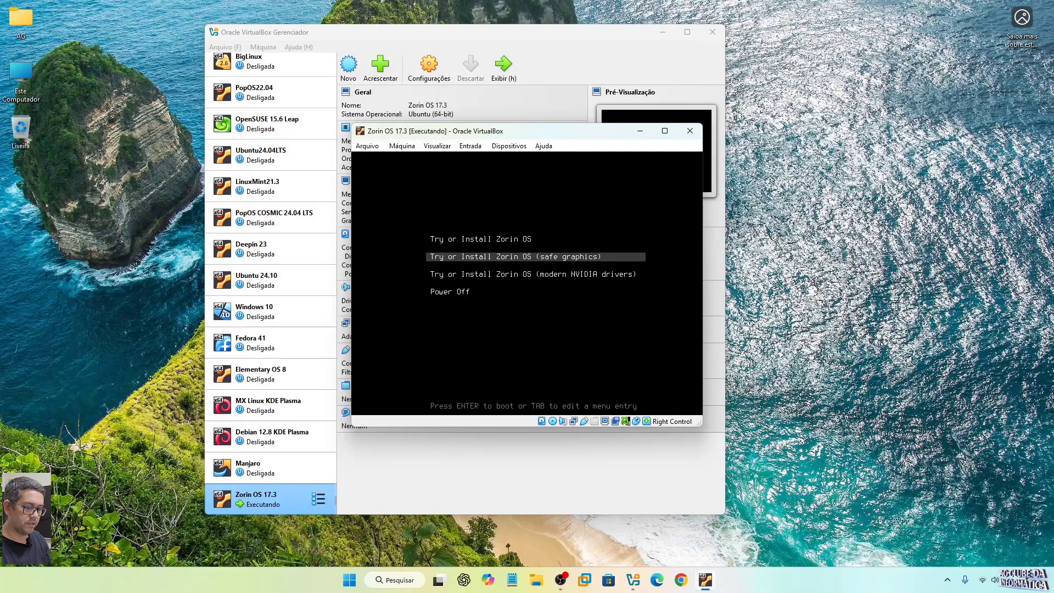
pyautogui.press('Up')
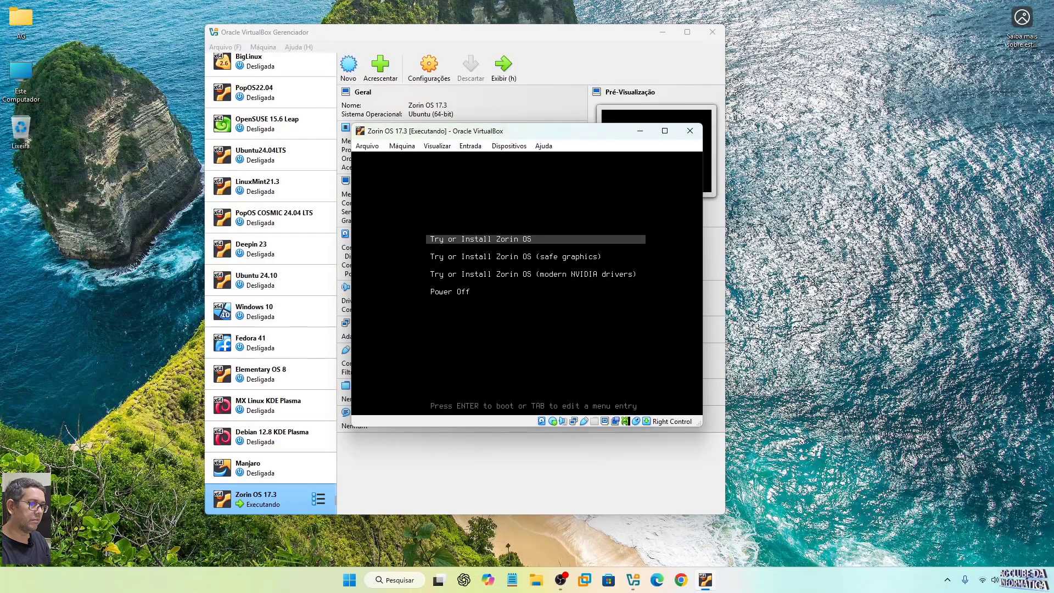
pyautogui.press('Return')
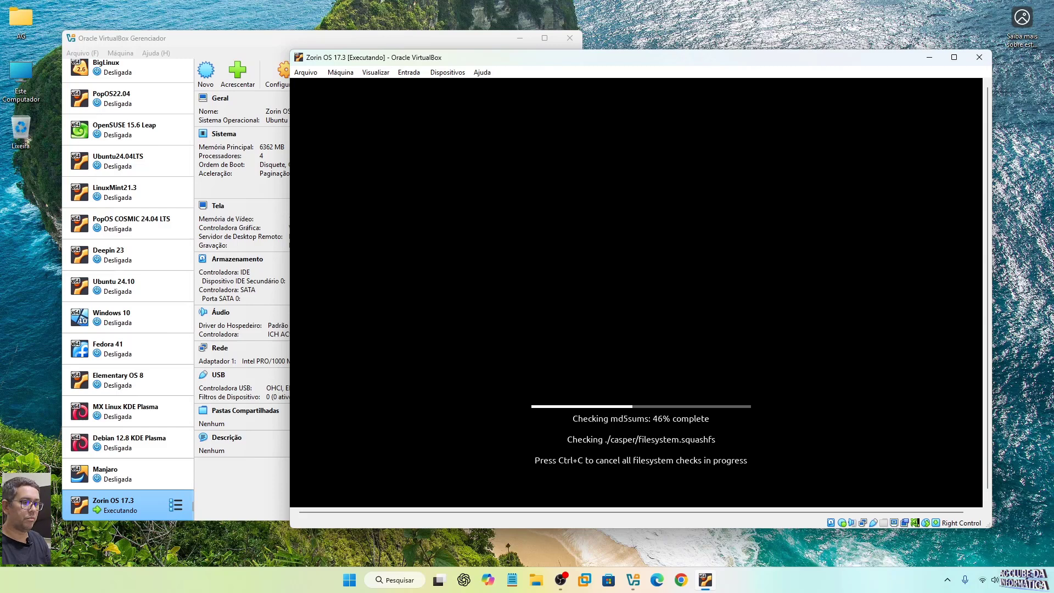
pyautogui.hotkey('ctrl', 'c')
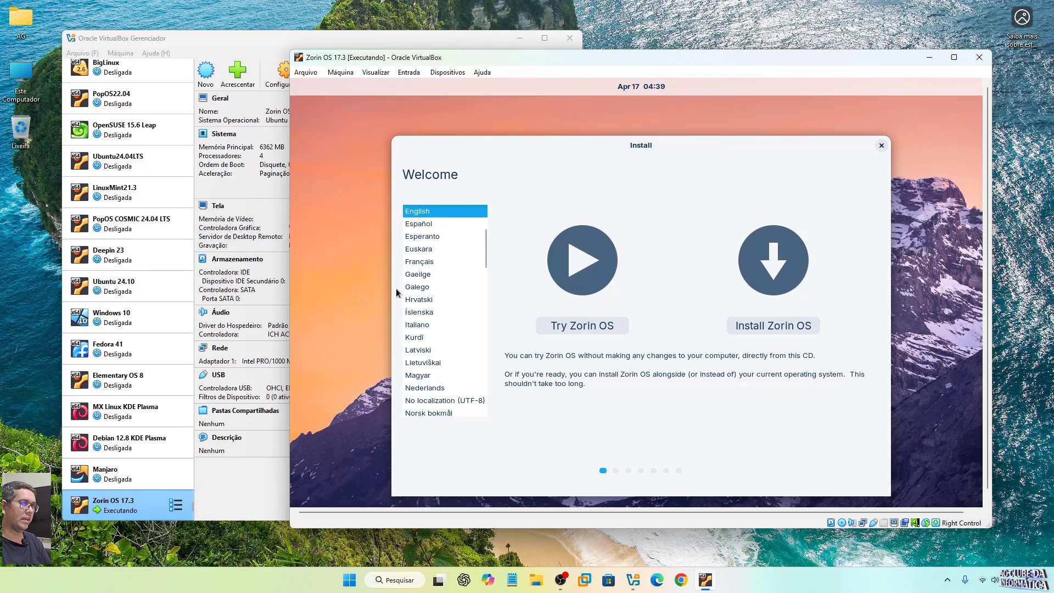
# - Choose Português do Brasil as the installer language and start installing Zorin OS
pyautogui.scroll(-5, 423, 294)
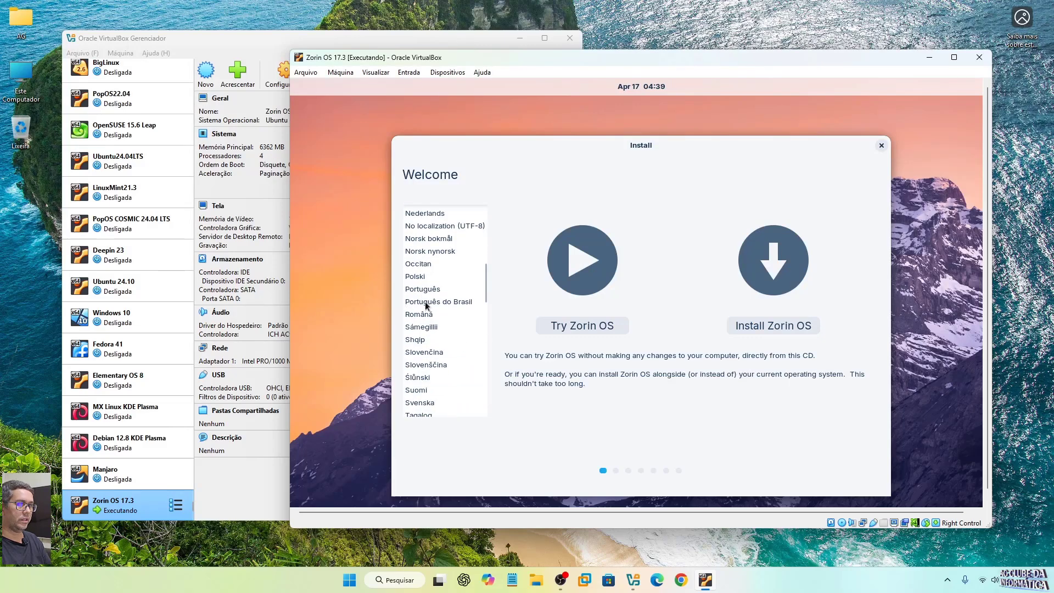
pyautogui.click(462, 302)
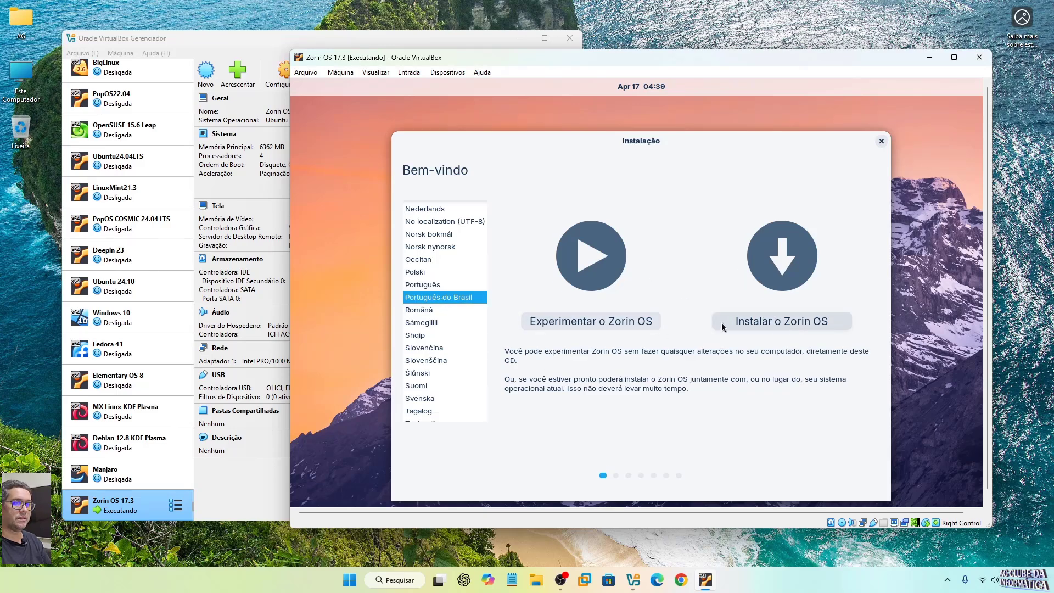
pyautogui.click(816, 324)
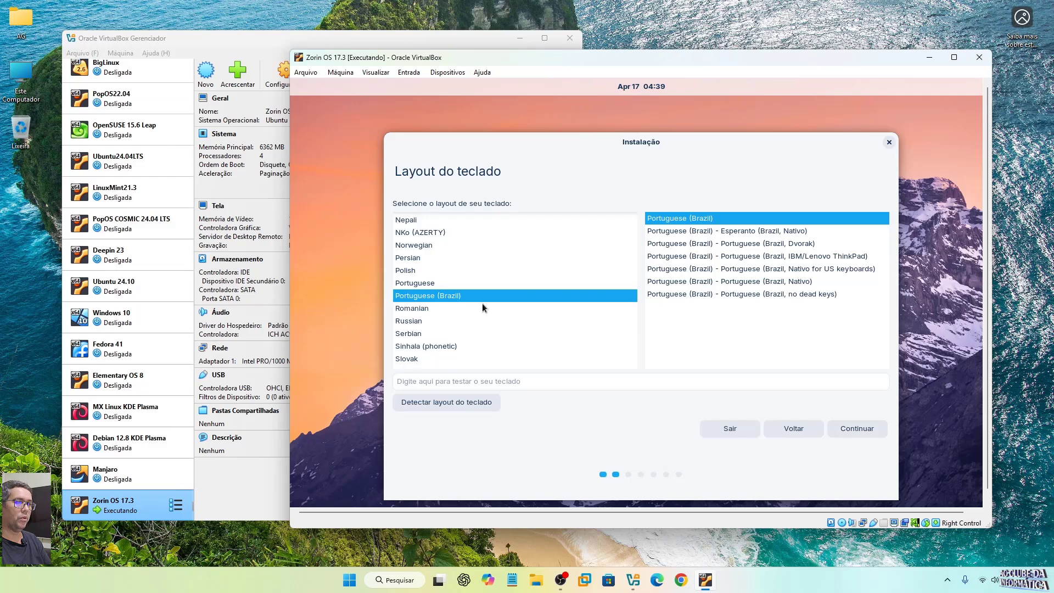
# - Accept the Portuguese (Brazil) keyboard layout and turn off downloading updates during installation, keeping third-party software enabled
pyautogui.click(861, 430)
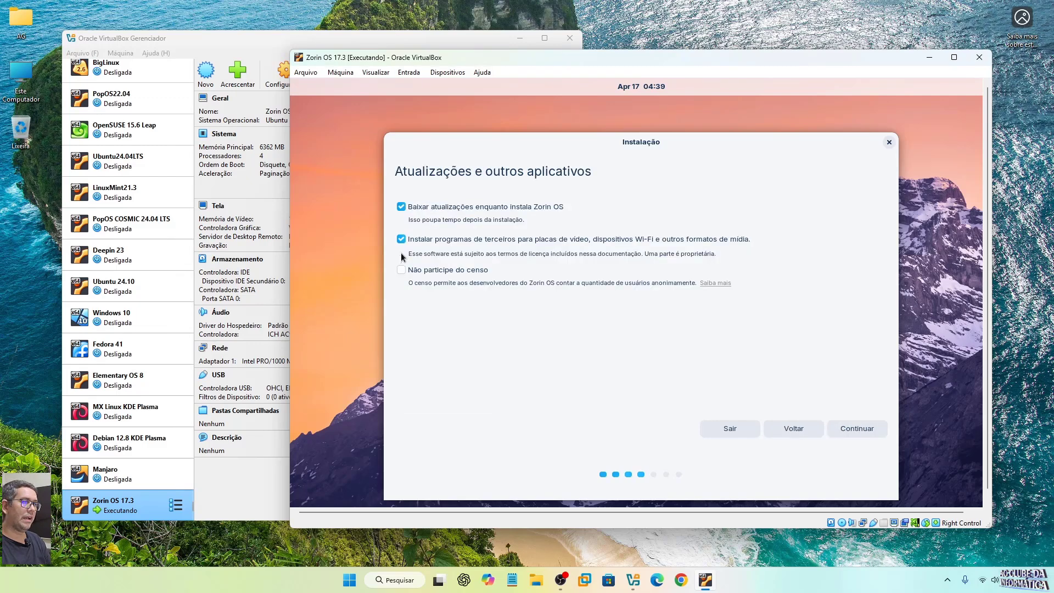
pyautogui.click(401, 207)
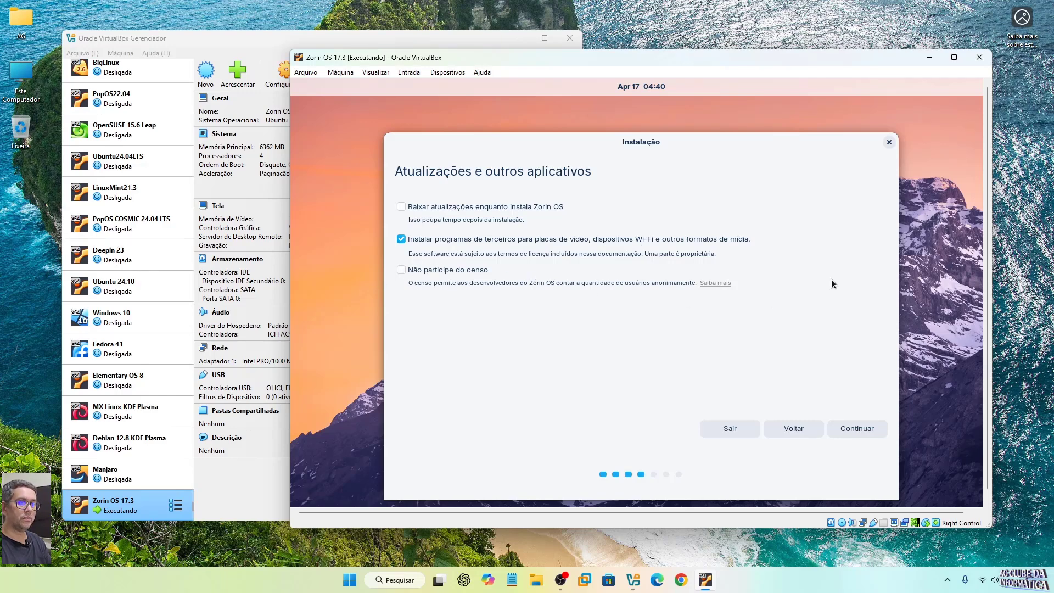
pyautogui.click(860, 428)
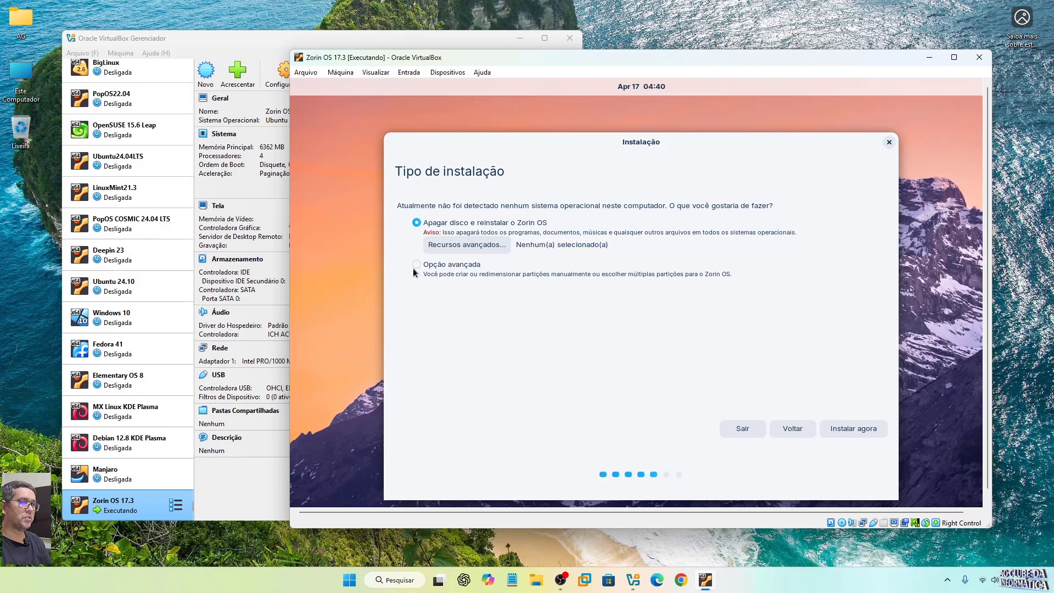
# - Choose the advanced installation type (Opção avançada) and create a new empty partition table on /dev/sda
pyautogui.click(474, 266)
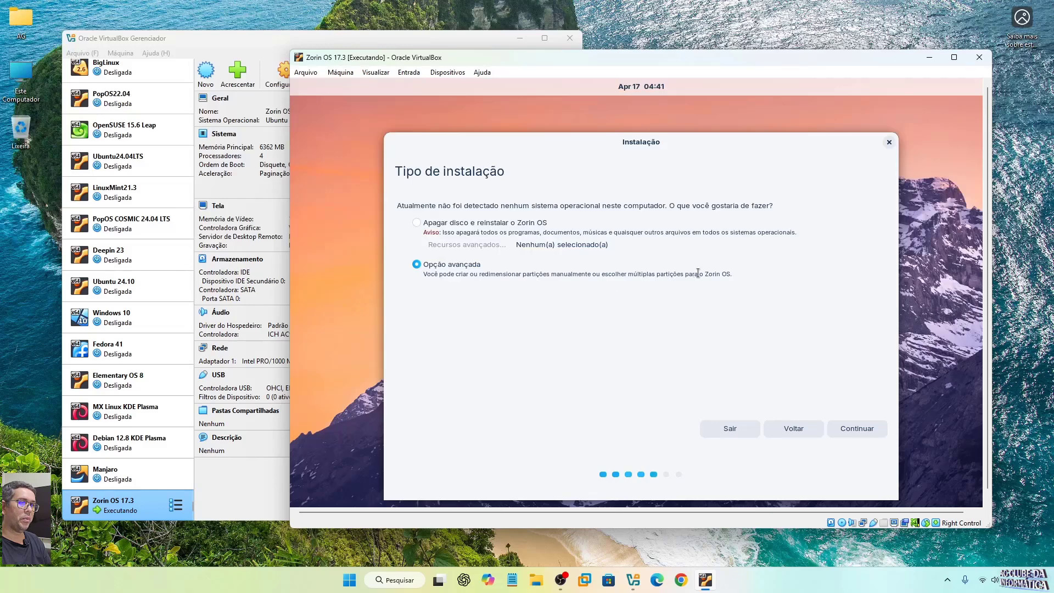
pyautogui.click(857, 429)
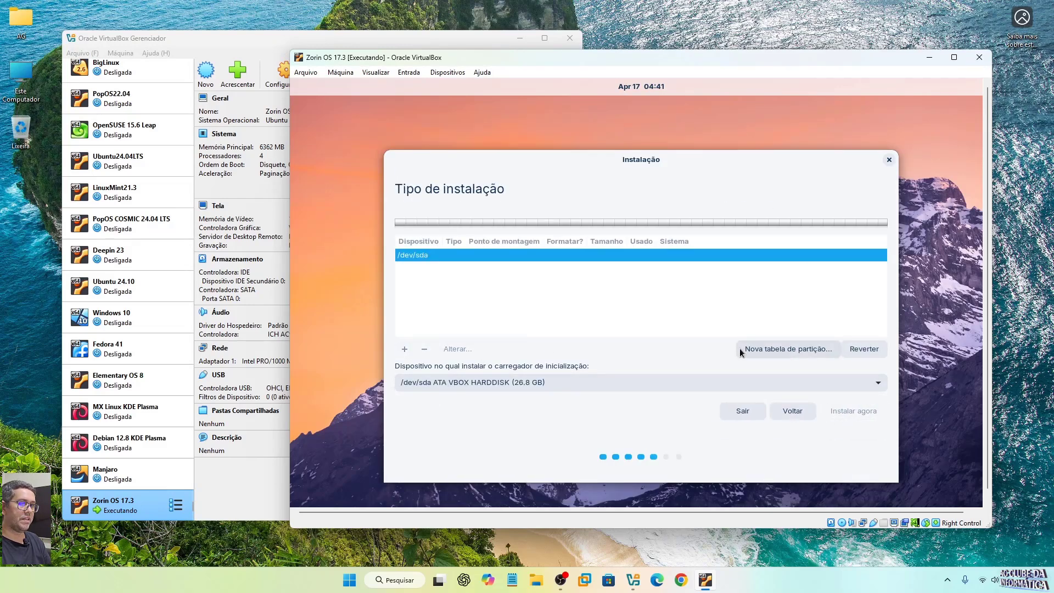
pyautogui.click(776, 350)
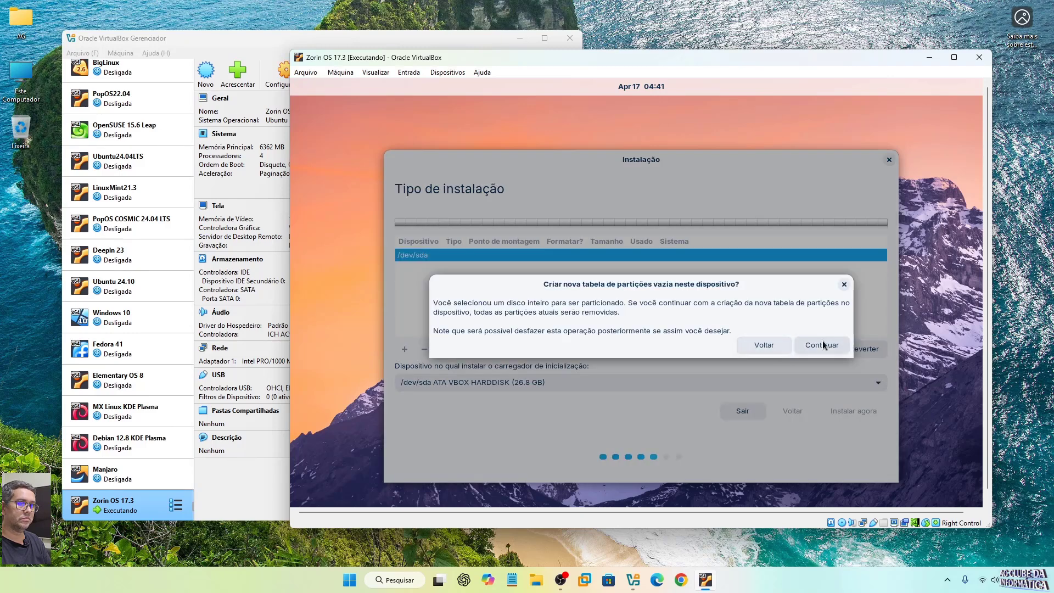
pyautogui.click(821, 346)
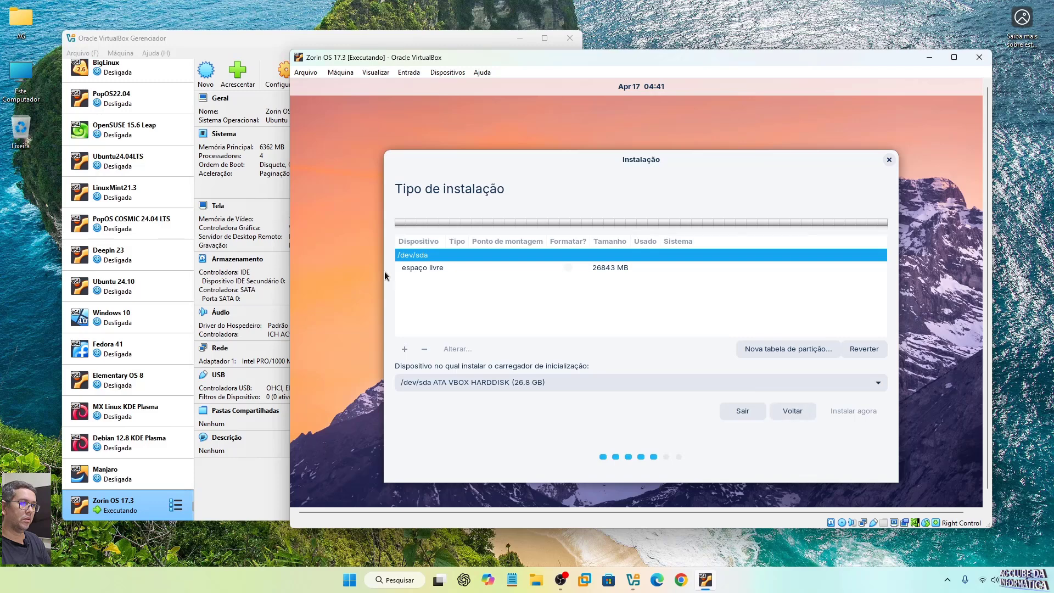
# - Create a 4000 MB primary partition in the free space of /dev/sda, used as swap area (Área de troca)
pyautogui.click(413, 271)
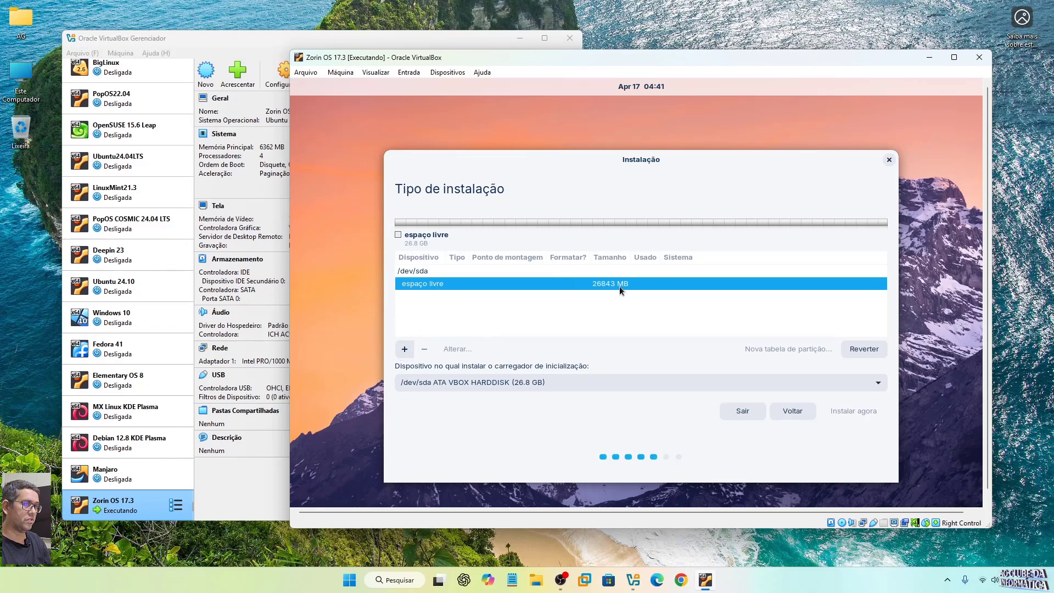
pyautogui.click(404, 350)
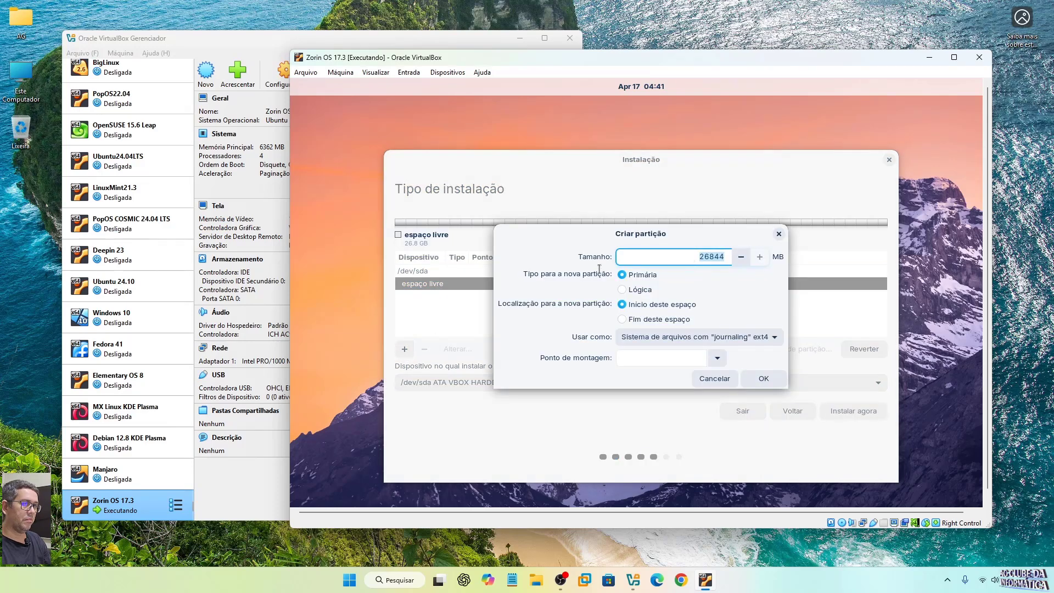
pyautogui.click(685, 255)
pyautogui.moveTo(635, 256); pyautogui.dragTo(739, 258)
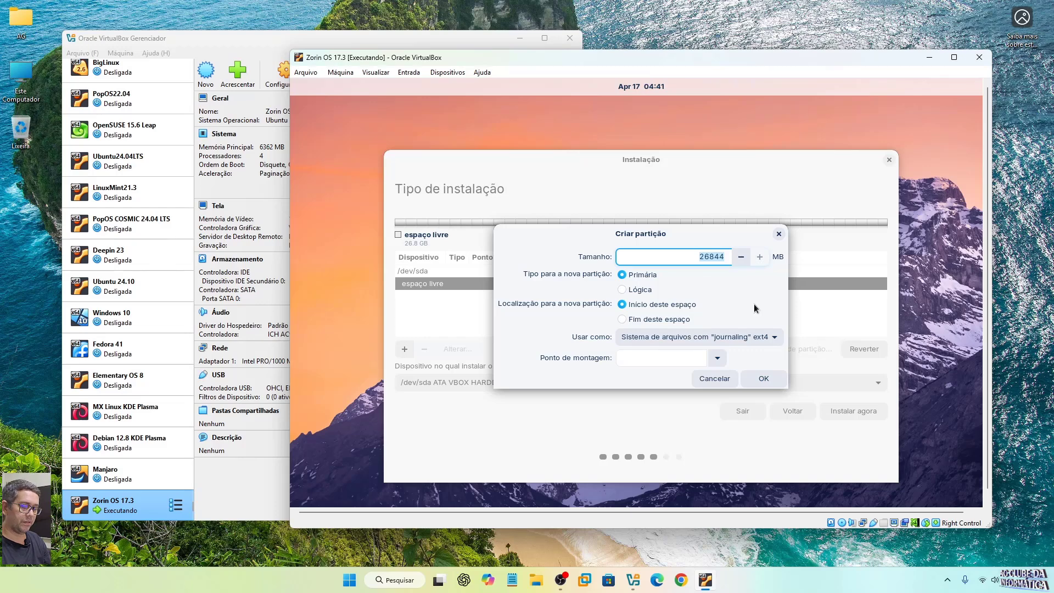
pyautogui.press('Home')
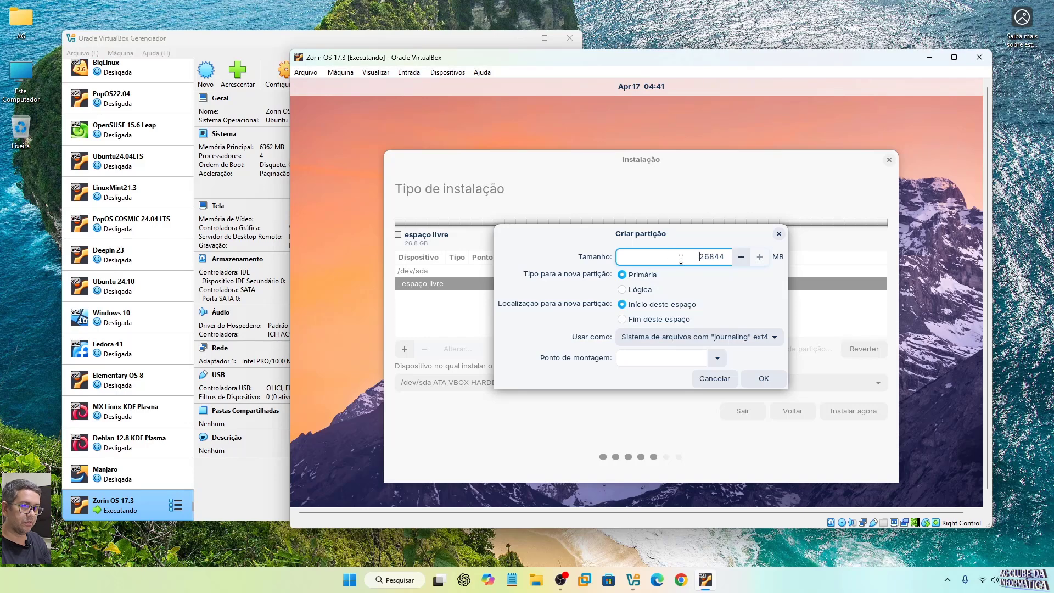
pyautogui.moveTo(680, 255); pyautogui.dragTo(745, 263)
pyautogui.write('4000')
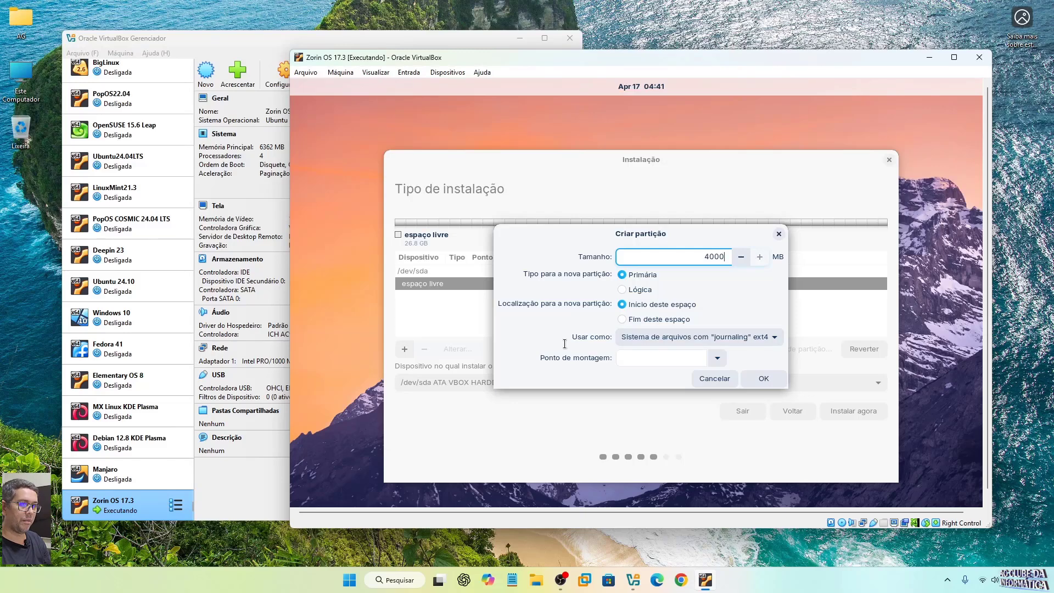
pyautogui.click(720, 337)
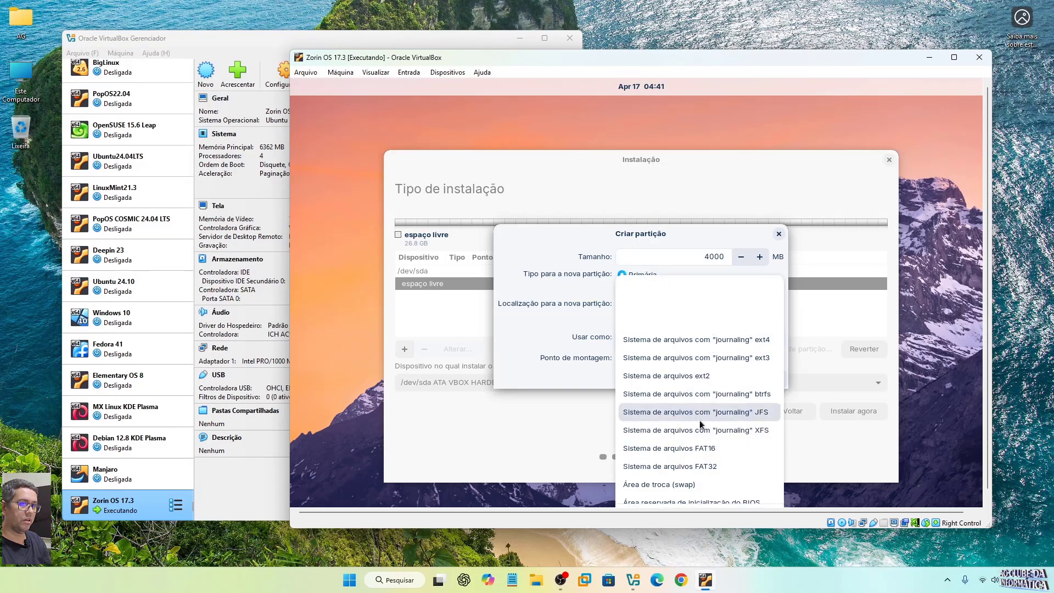
pyautogui.click(680, 486)
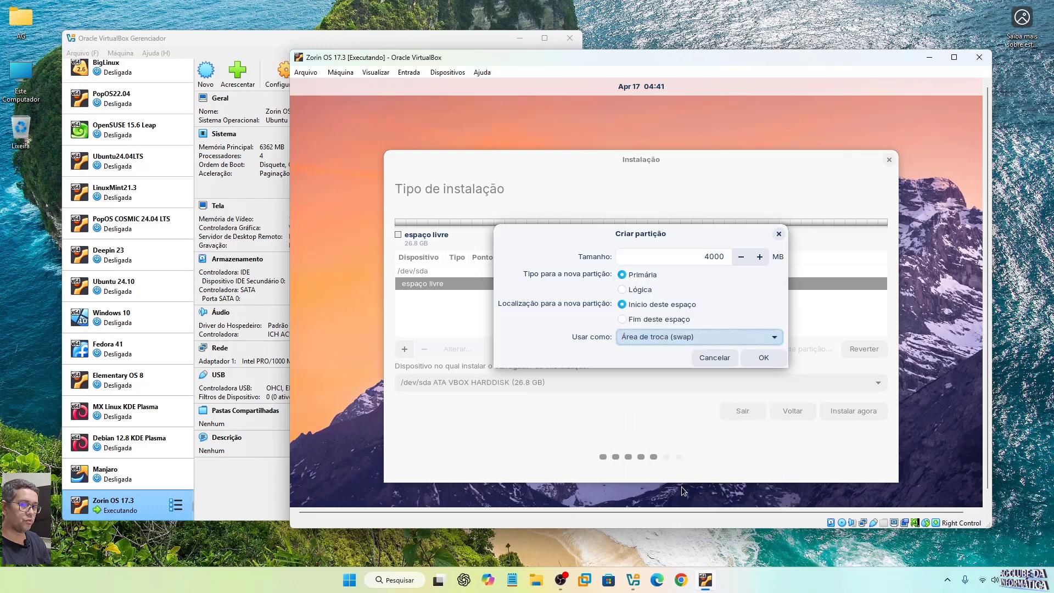
pyautogui.click(694, 258)
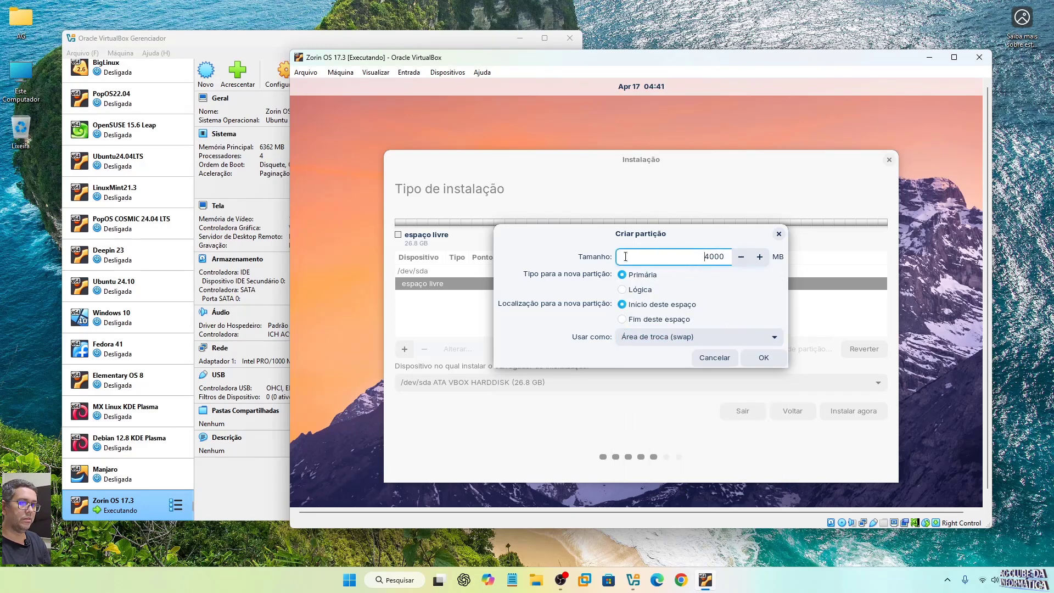
pyautogui.click(764, 358)
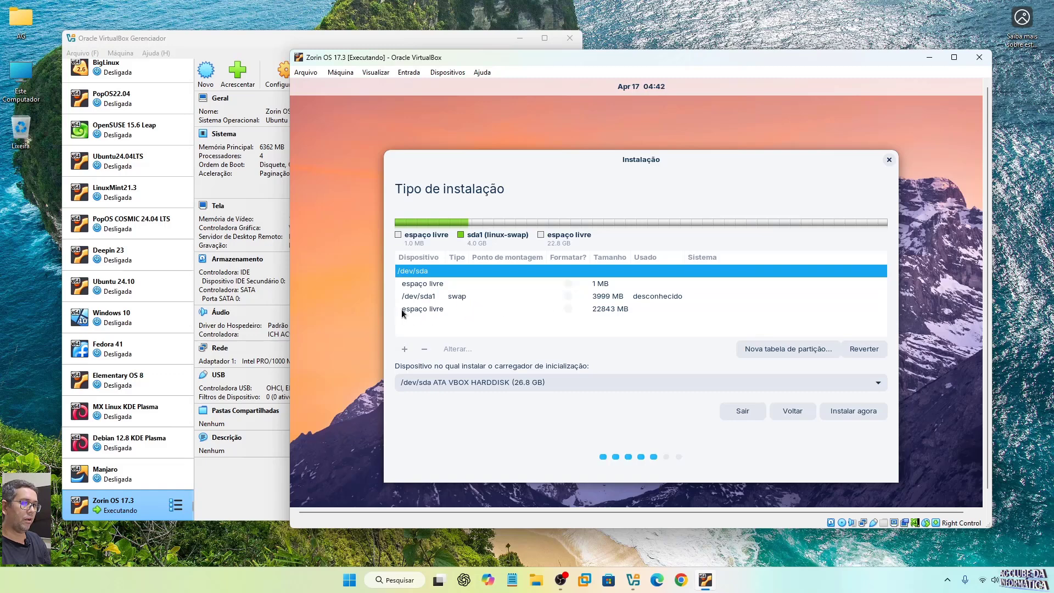
# - Create a 200 MB primary EFI system partition (Partição de Sistema EFI) in the large free space after the swap partition
pyautogui.click(591, 310)
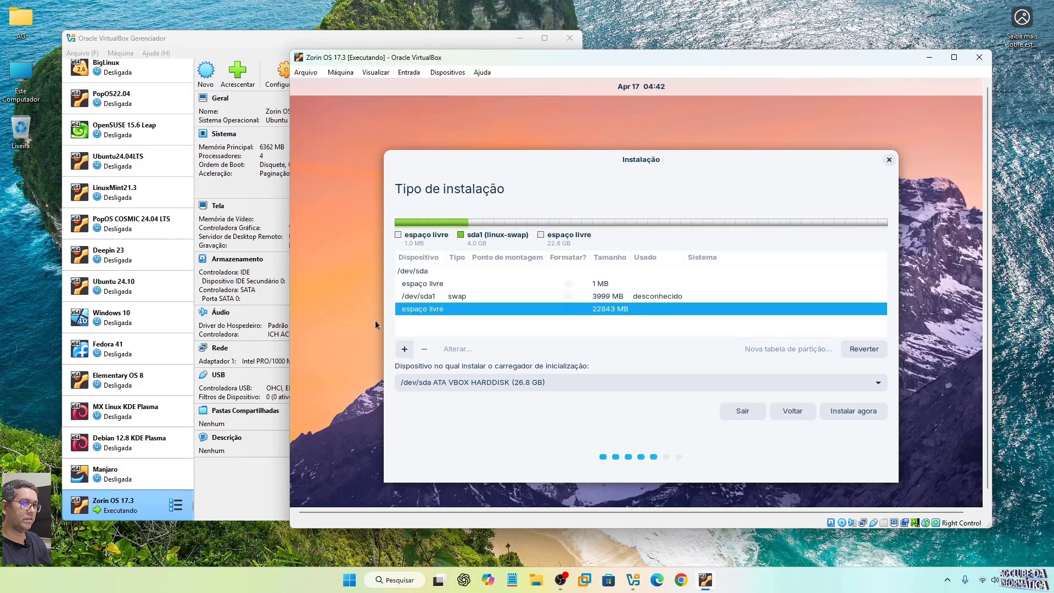
pyautogui.click(405, 350)
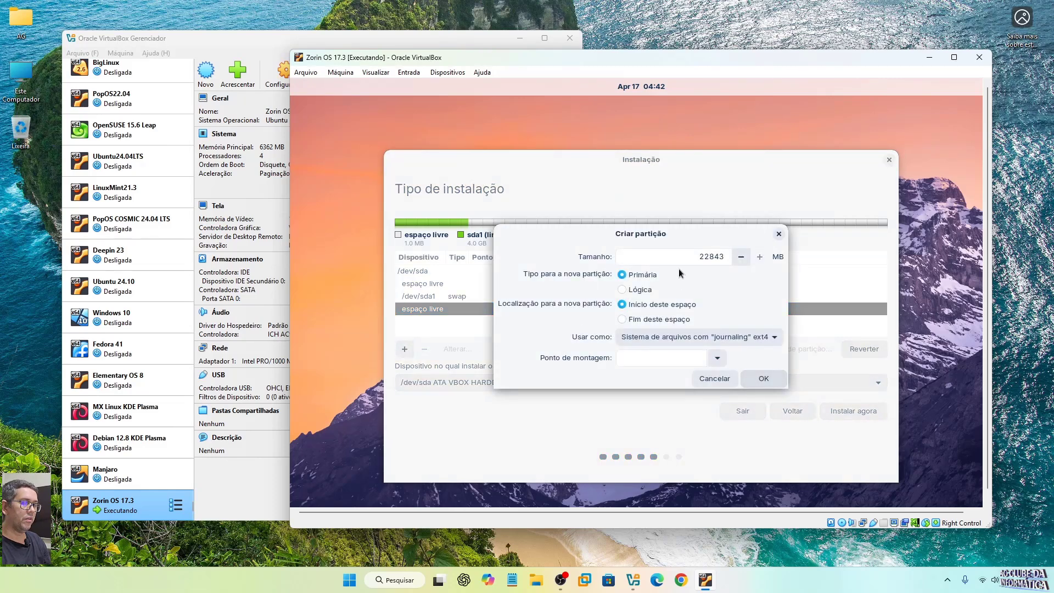
pyautogui.click(681, 255)
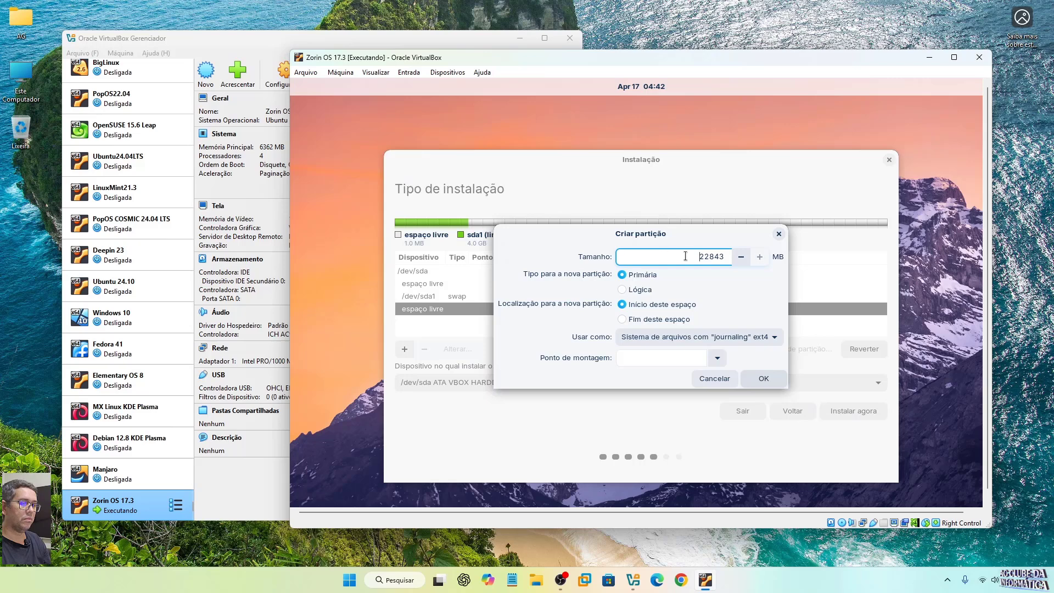
pyautogui.moveTo(686, 256); pyautogui.dragTo(730, 255)
pyautogui.write('200')
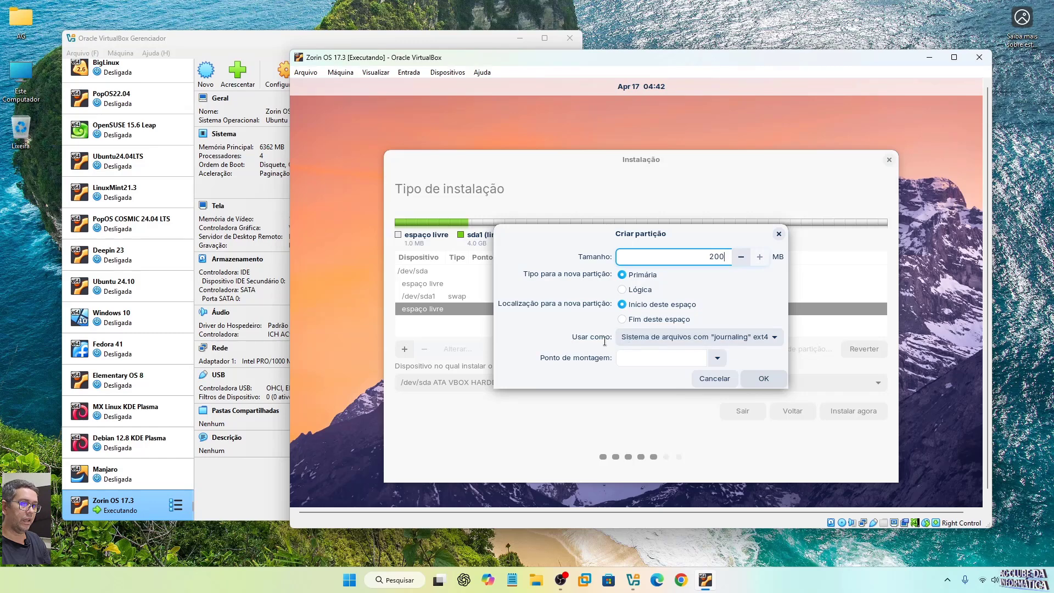
pyautogui.click(719, 338)
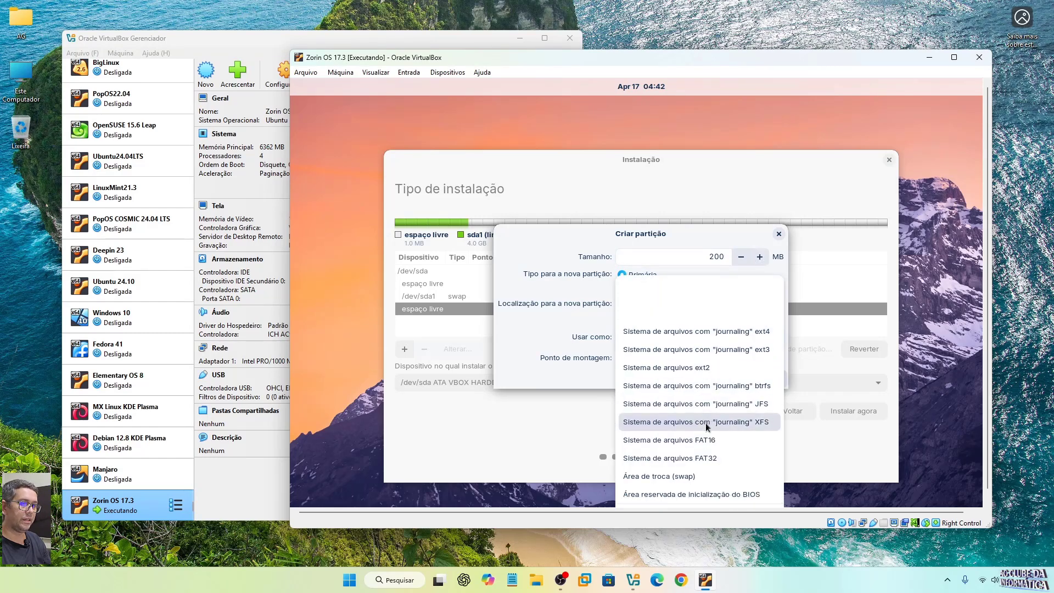
pyautogui.scroll(-2, 705, 423)
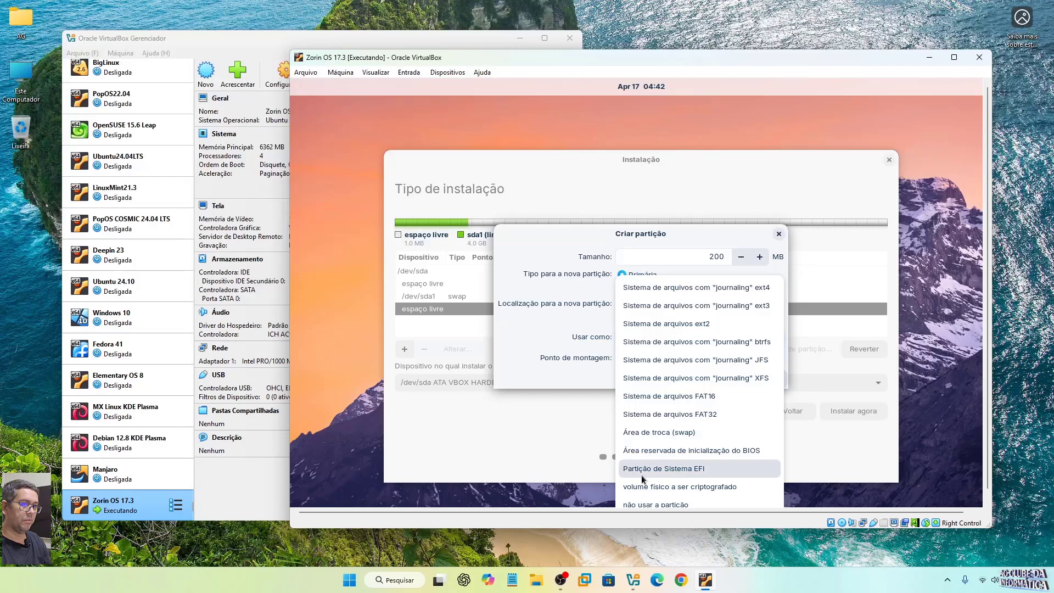
pyautogui.click(703, 469)
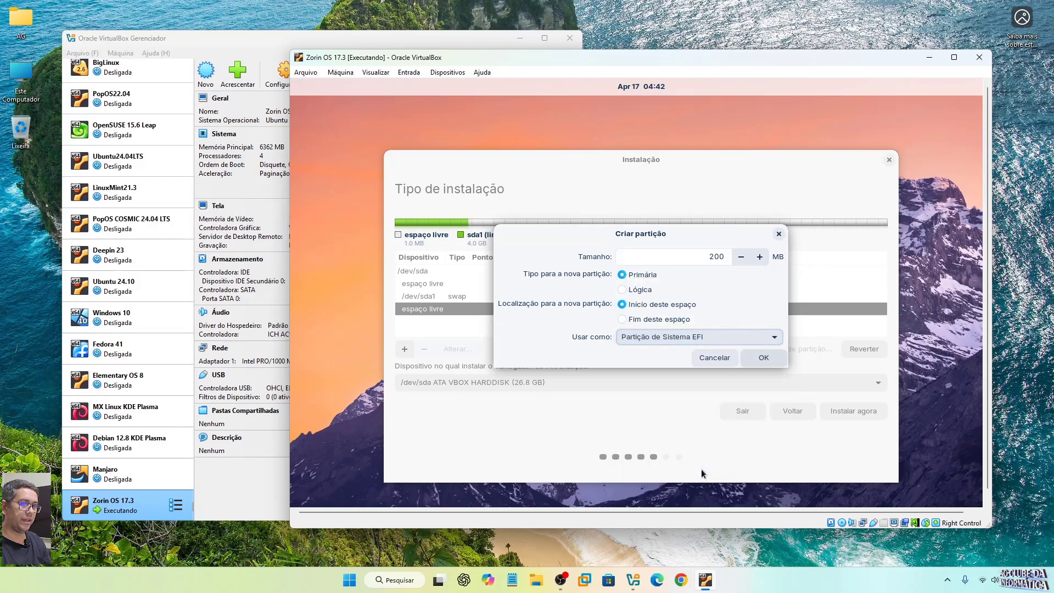
pyautogui.click(765, 358)
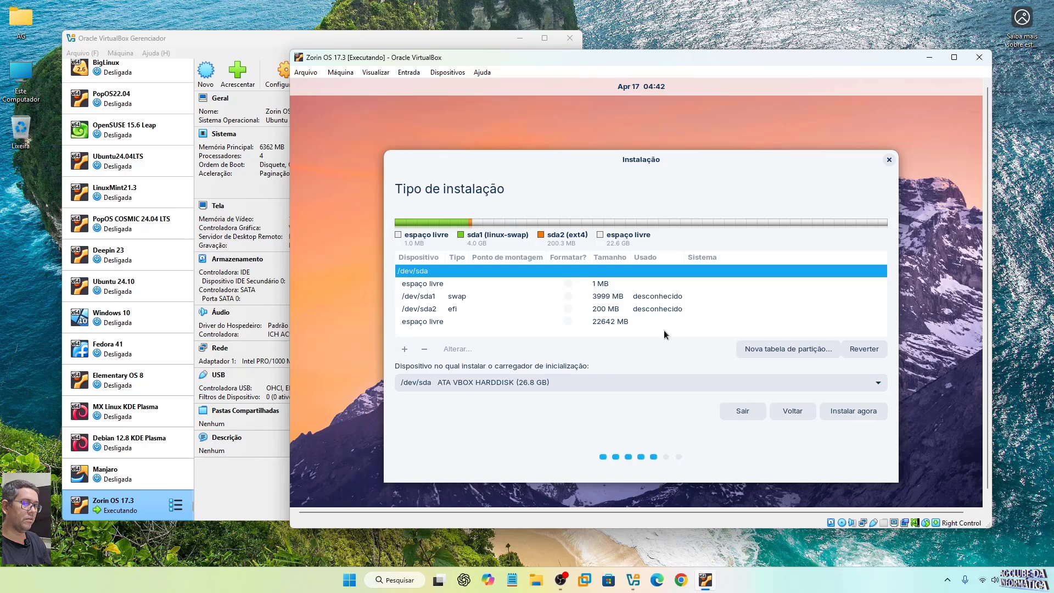
# - Create an 800 MB primary partition in the free space after the EFI partition, used as reserved BIOS boot area (Área reservada de inicialização do BIOS)
pyautogui.click(432, 324)
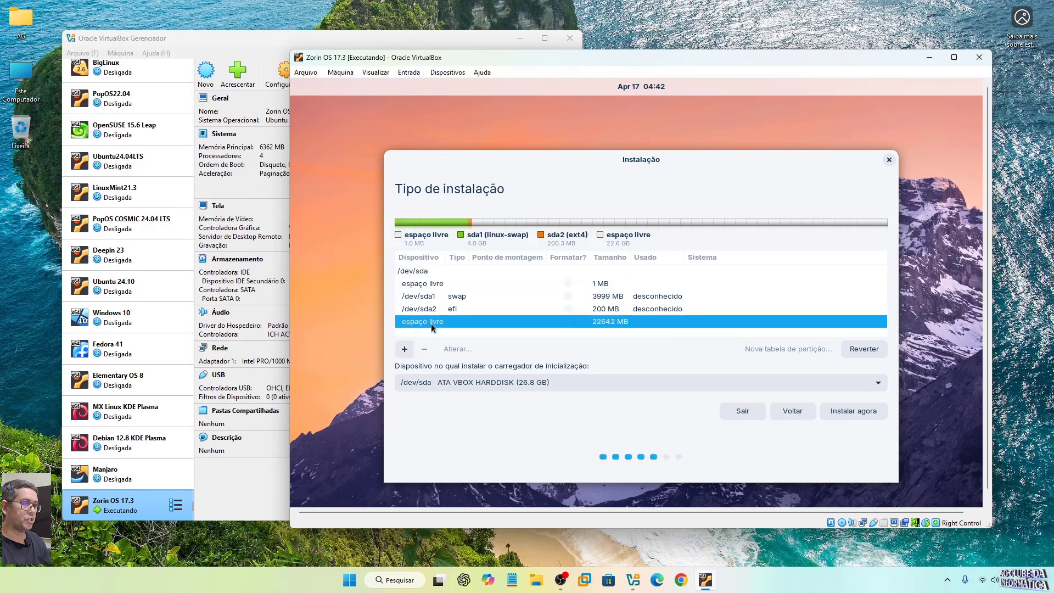
pyautogui.click(404, 350)
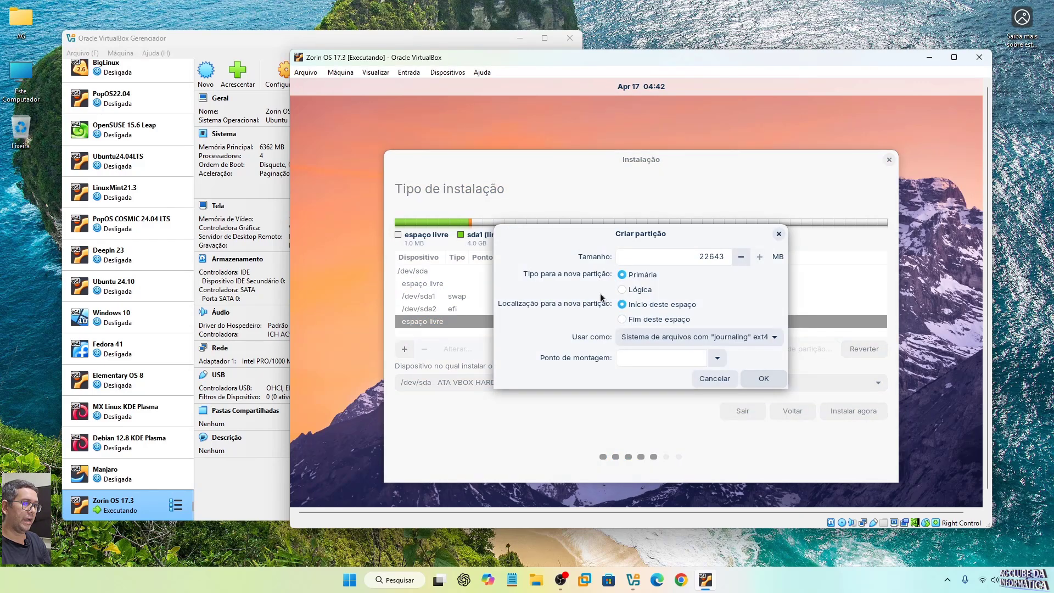
pyautogui.click(640, 260)
pyautogui.hotkey('ctrl', 'a')
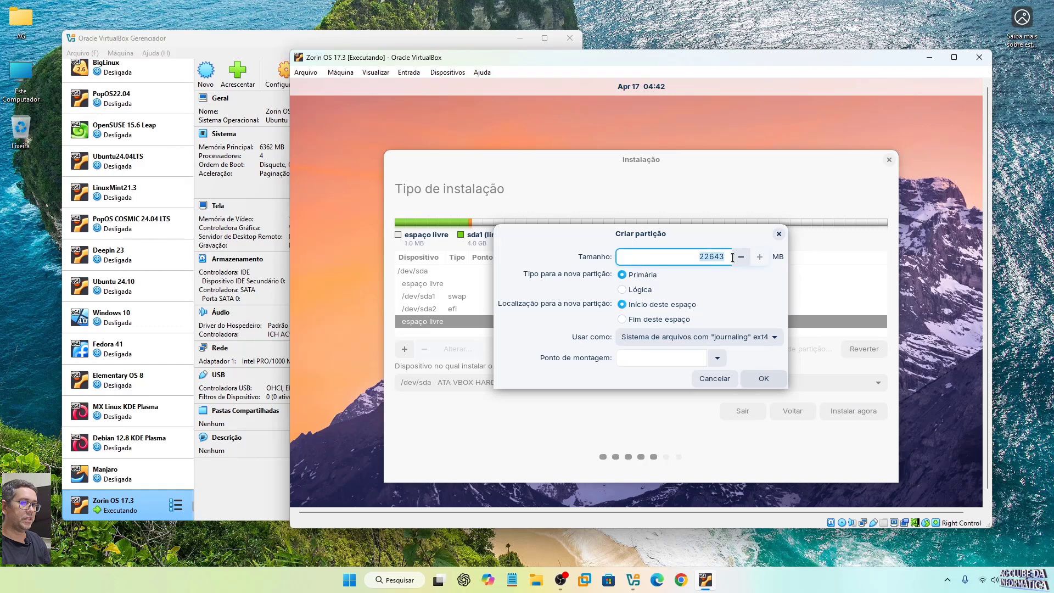
pyautogui.write('800')
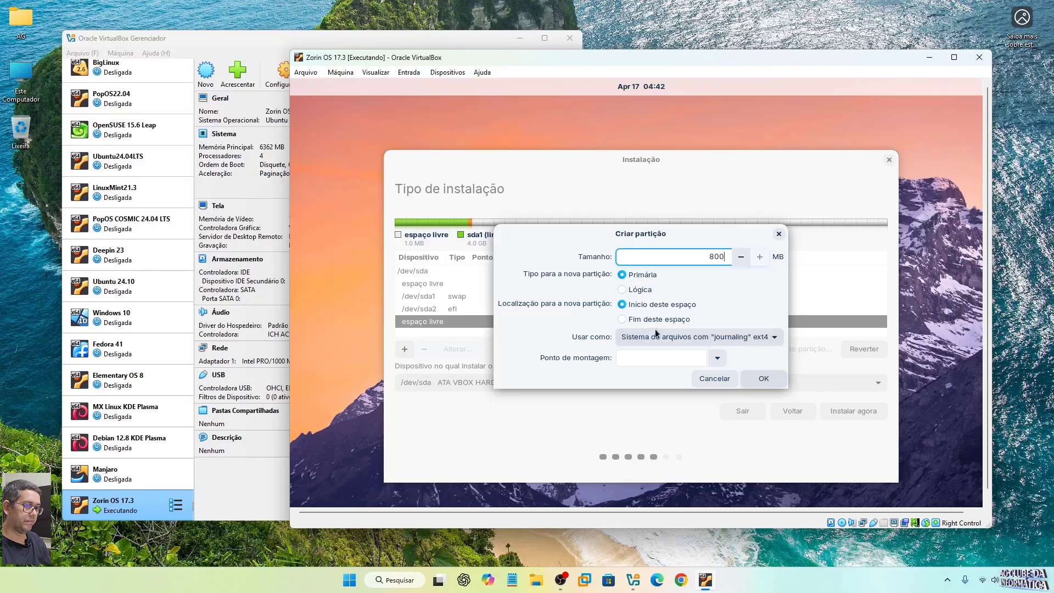
pyautogui.click(723, 337)
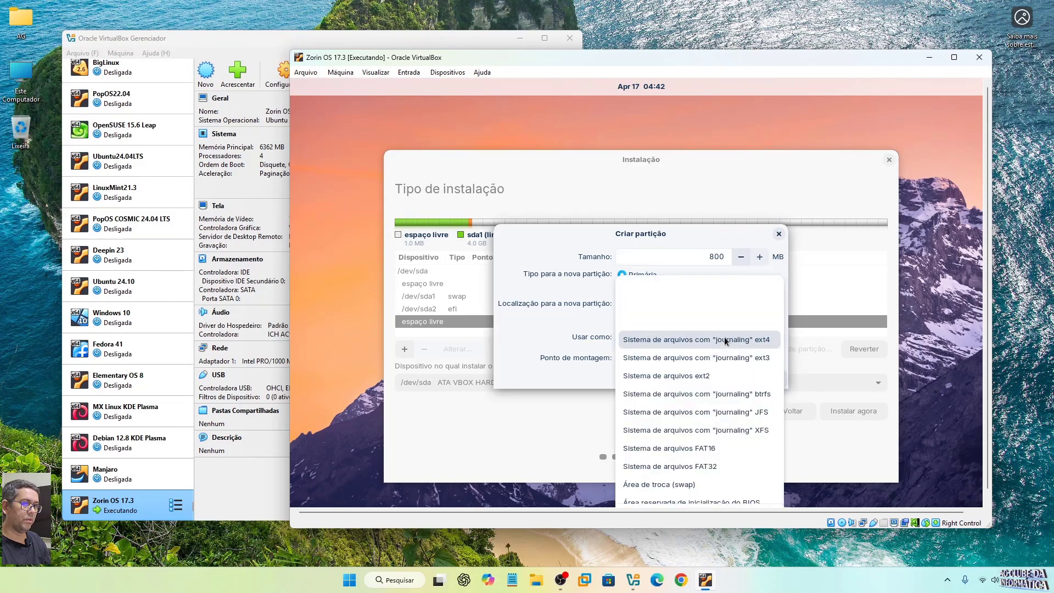
pyautogui.scroll(-2, 700, 416)
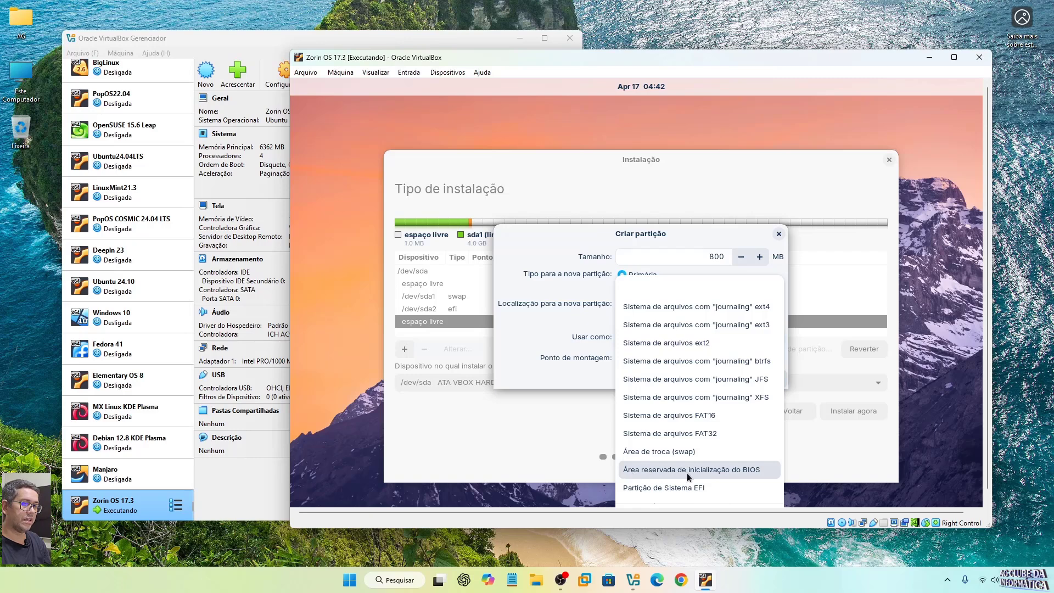
pyautogui.click(749, 472)
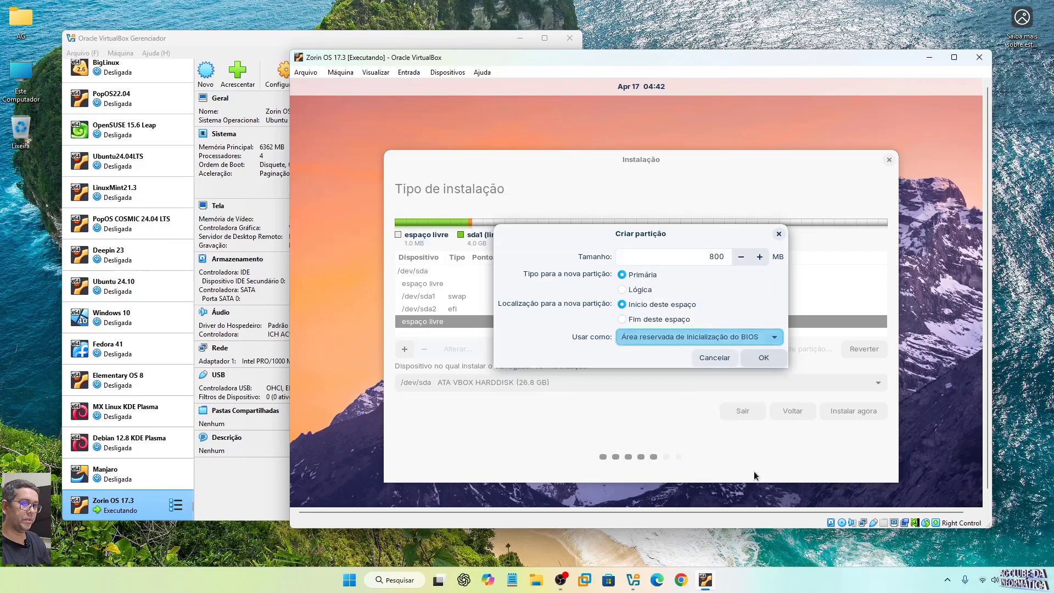
pyautogui.click(762, 357)
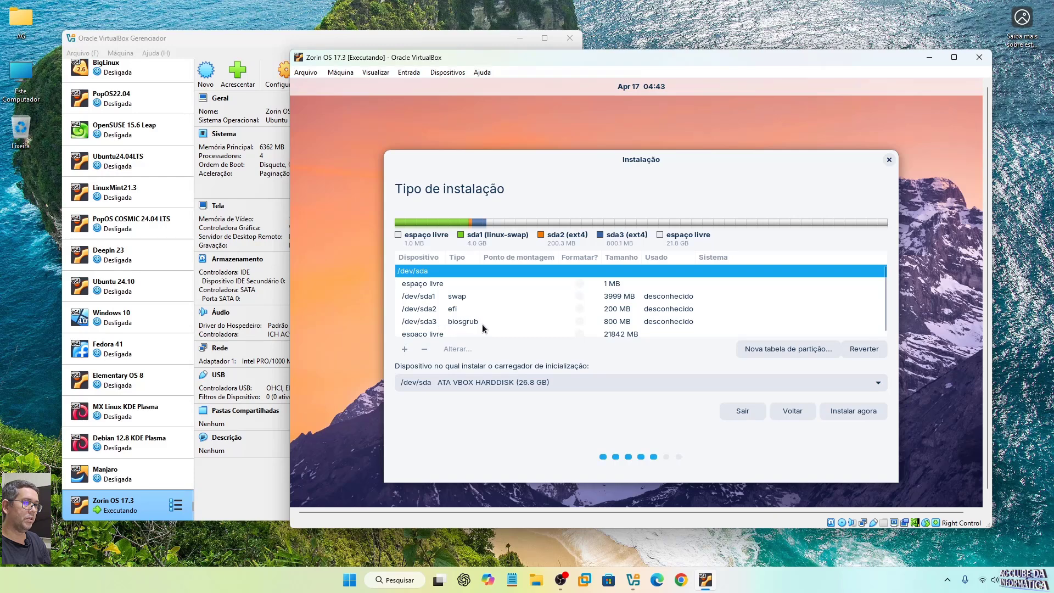
# - Create a primary btrfs partition from all the remaining free space, mounted at /
pyautogui.click(431, 335)
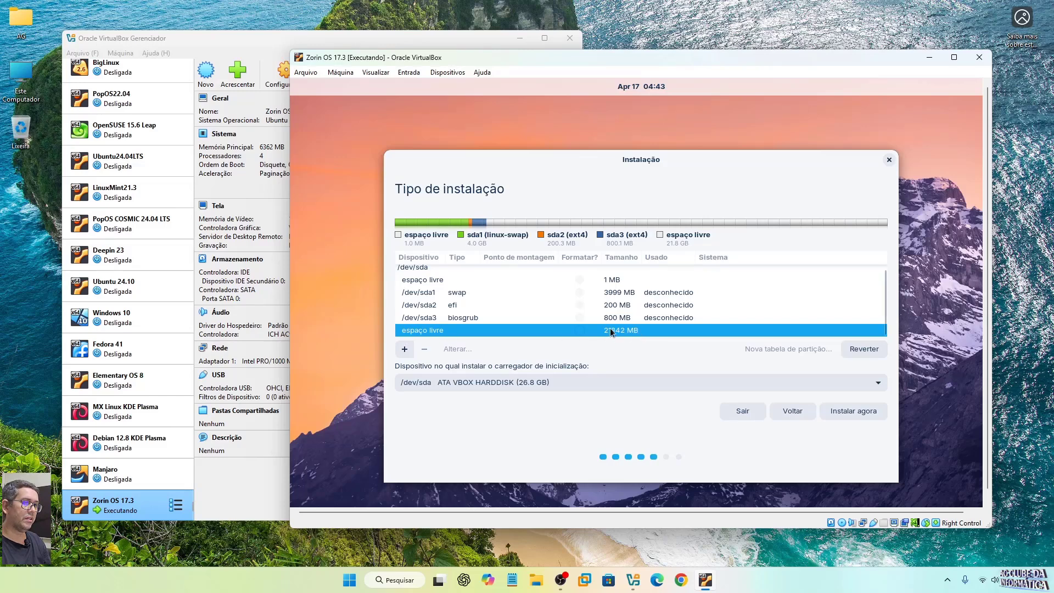
pyautogui.click(404, 350)
pyautogui.click(641, 257)
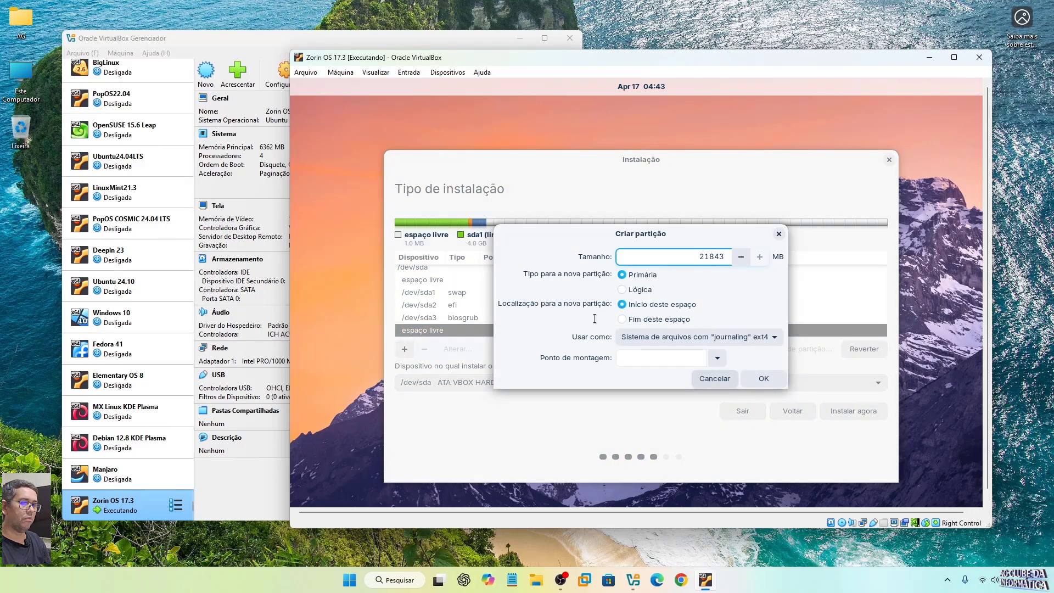
pyautogui.click(768, 339)
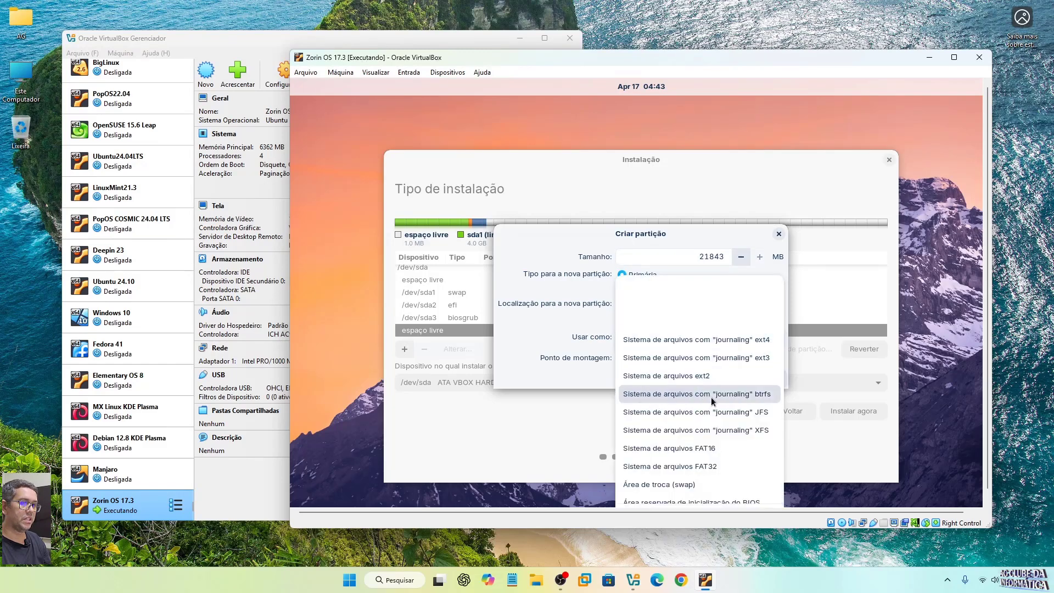
pyautogui.click(770, 401)
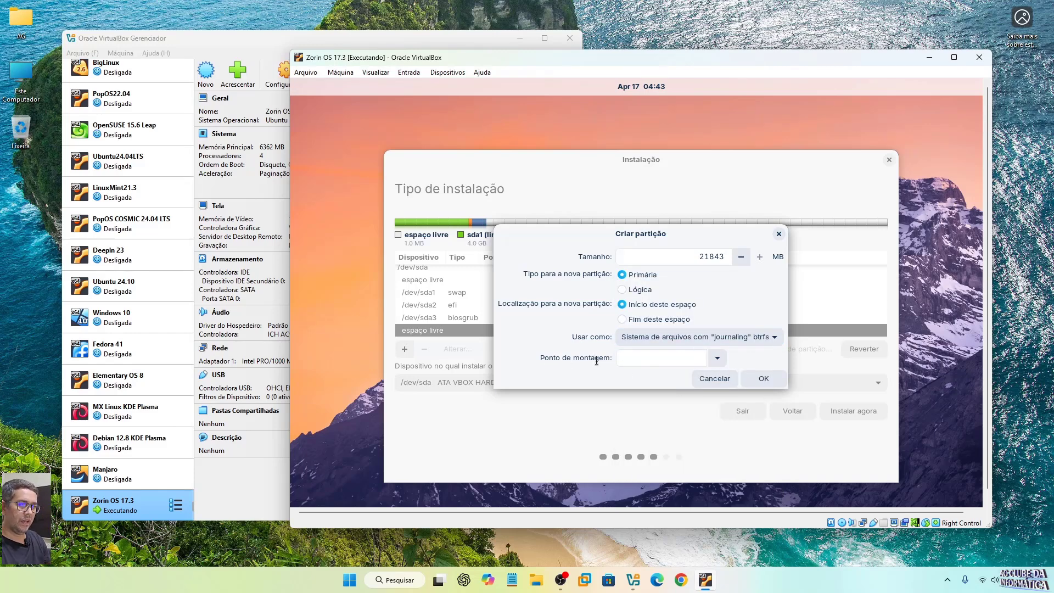
pyautogui.click(717, 358)
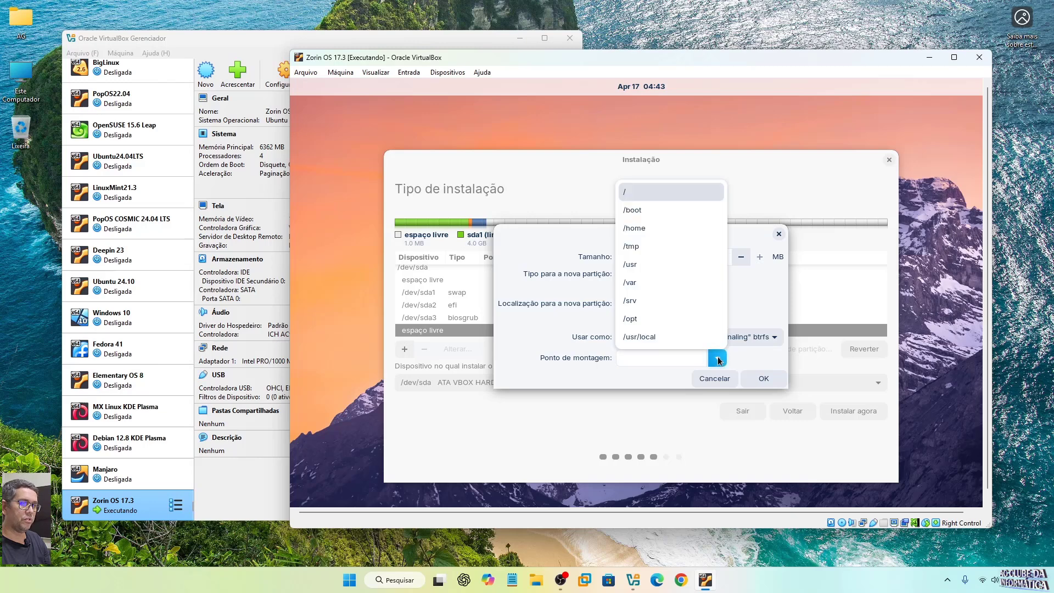
pyautogui.click(625, 192)
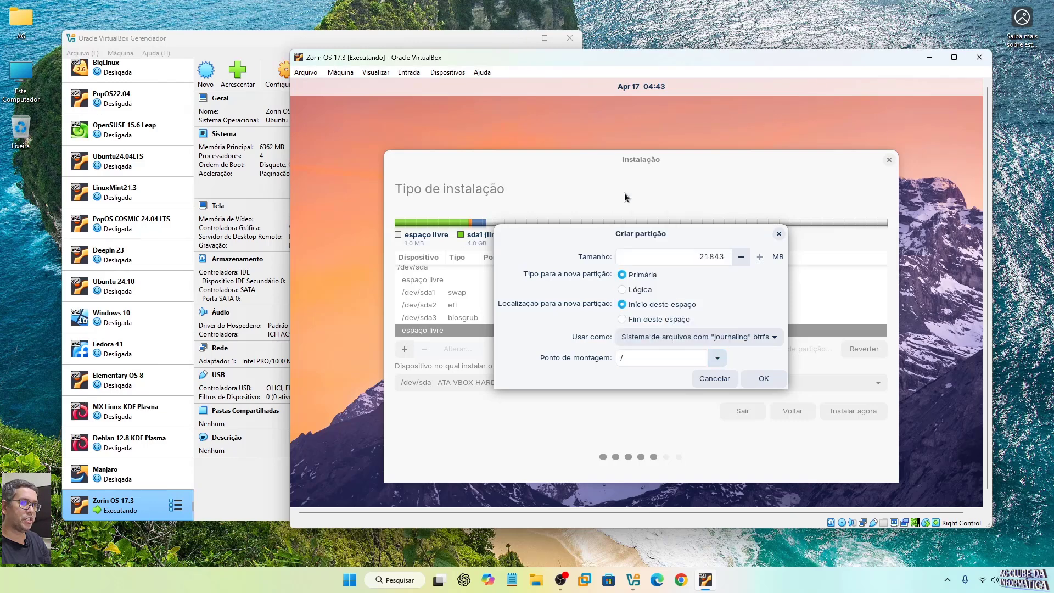
pyautogui.click(764, 378)
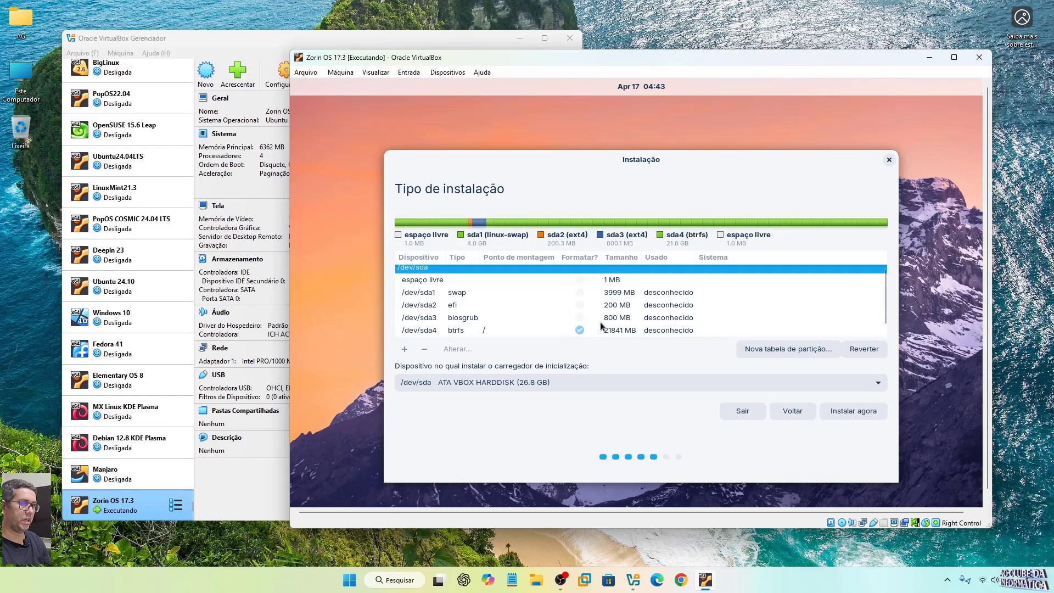
# - Start the installation, confirm writing the partition changes to disk, and accept Sao Paulo as the location
pyautogui.click(854, 413)
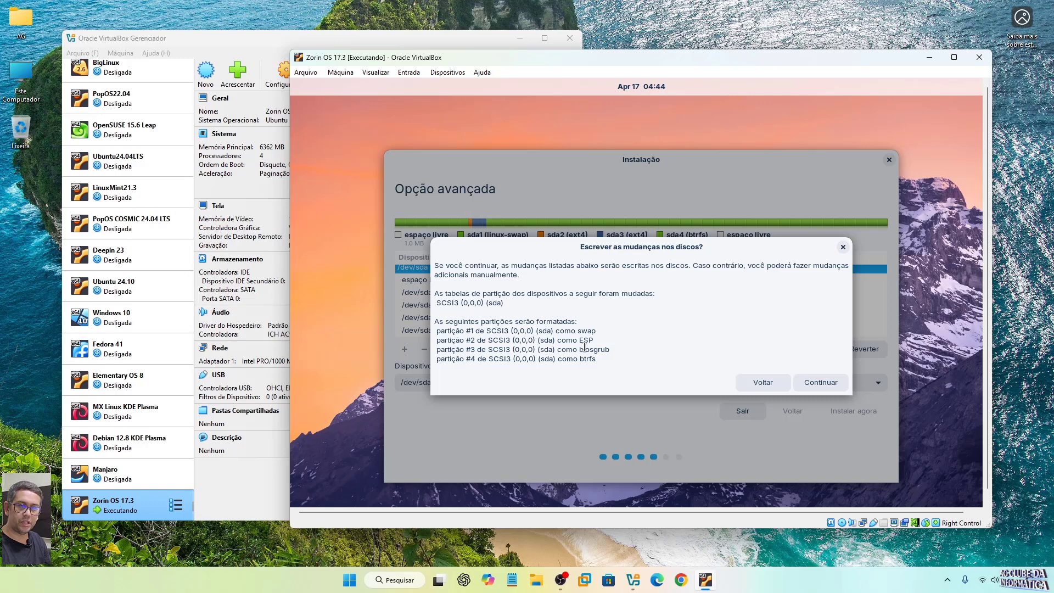
pyautogui.click(817, 383)
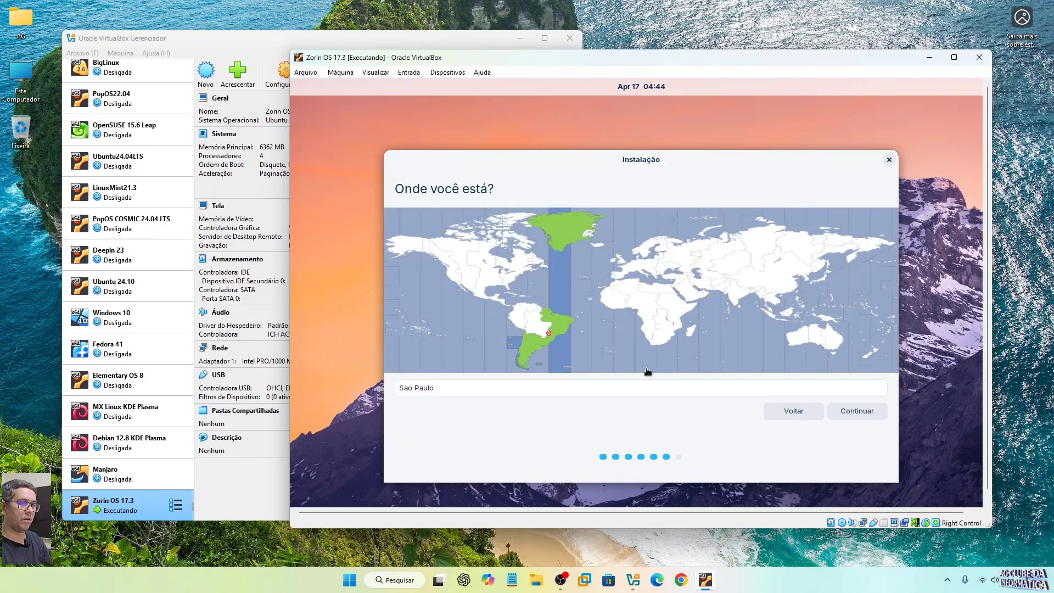
pyautogui.click(854, 411)
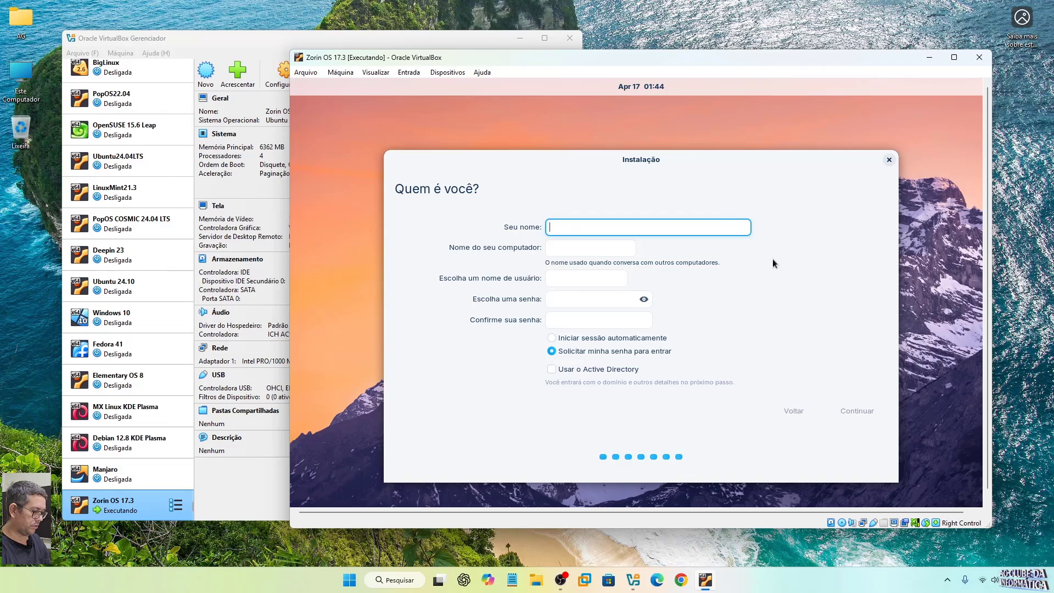
# - Fill in the user's name for the new account, then enter and confirm the account password
pyautogui.write('AG')
pyautogui.click(566, 302)
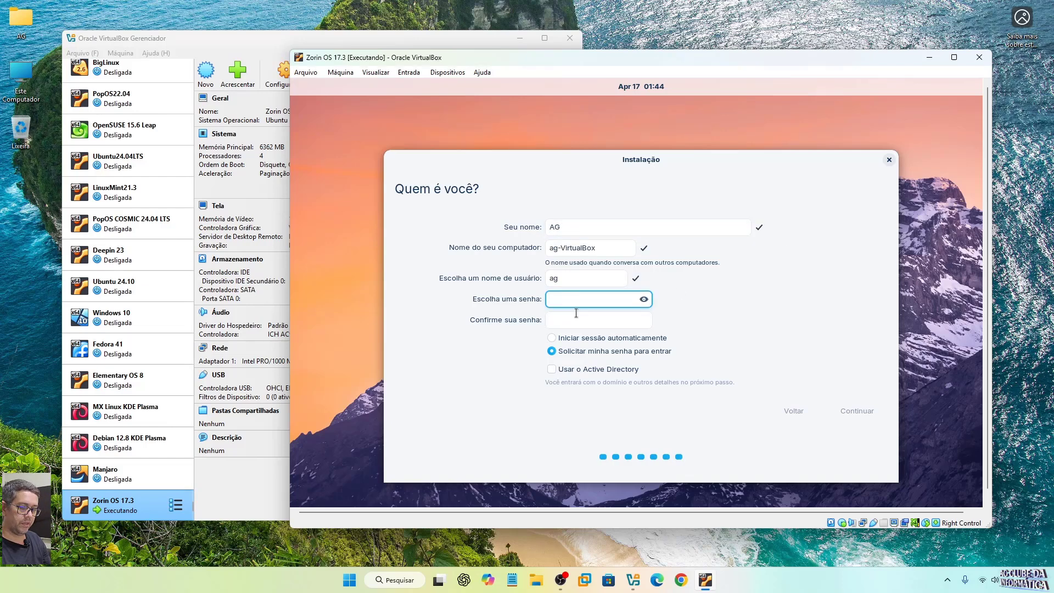
pyautogui.write('•••')
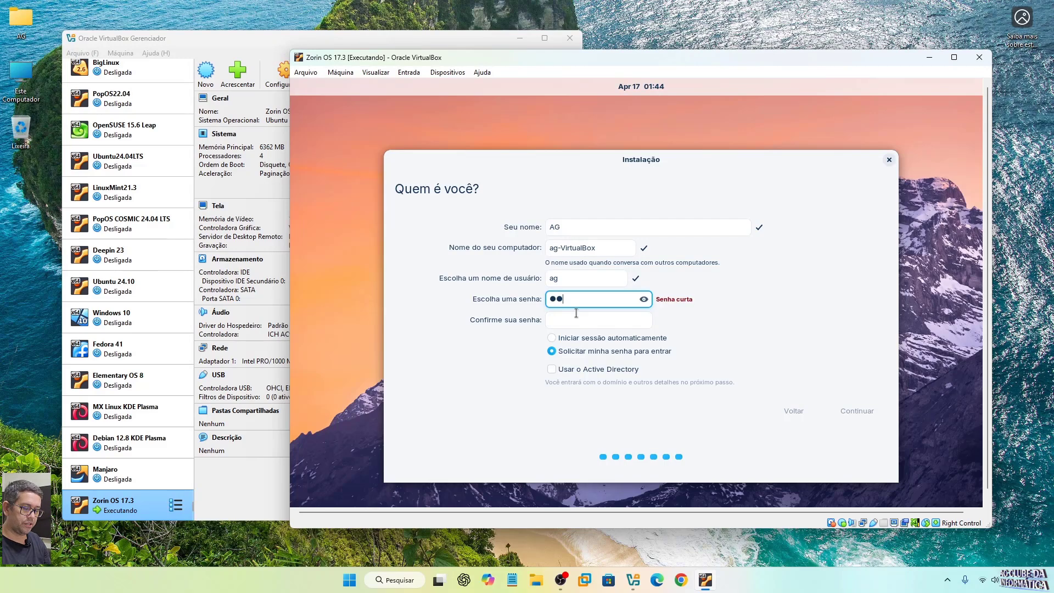
pyautogui.click(555, 321)
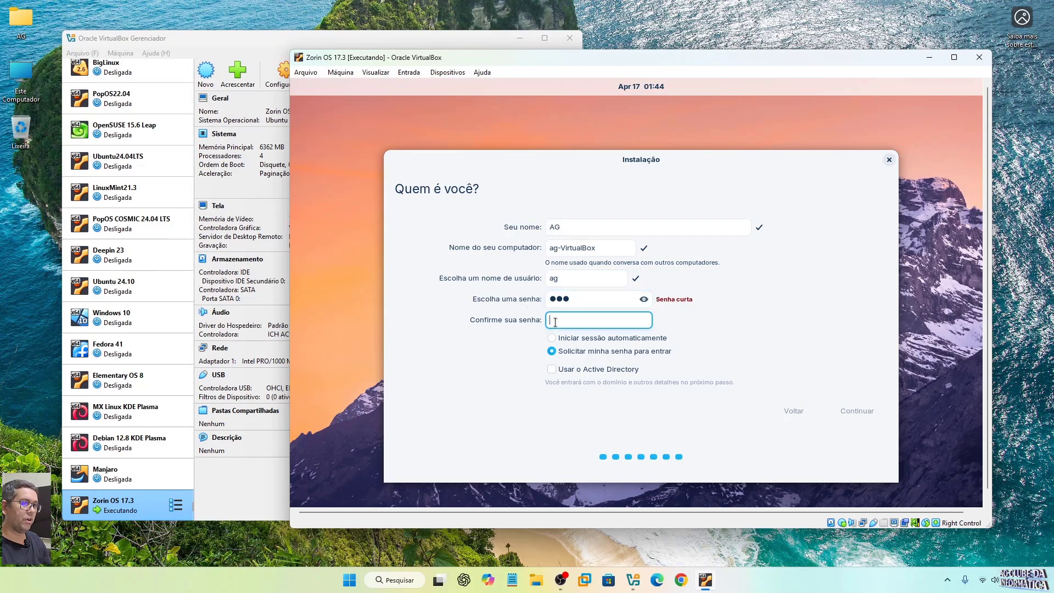
pyautogui.write('•••')
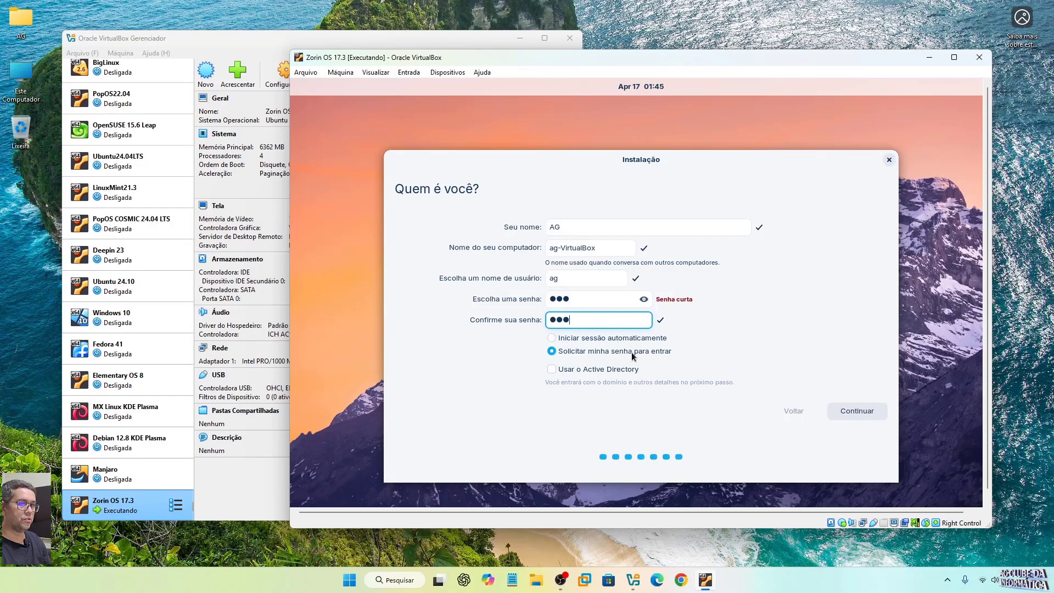
# - Enable automatic login (Iniciar sessão automaticamente), leave Active Directory unused, and continue the installation
pyautogui.click(568, 339)
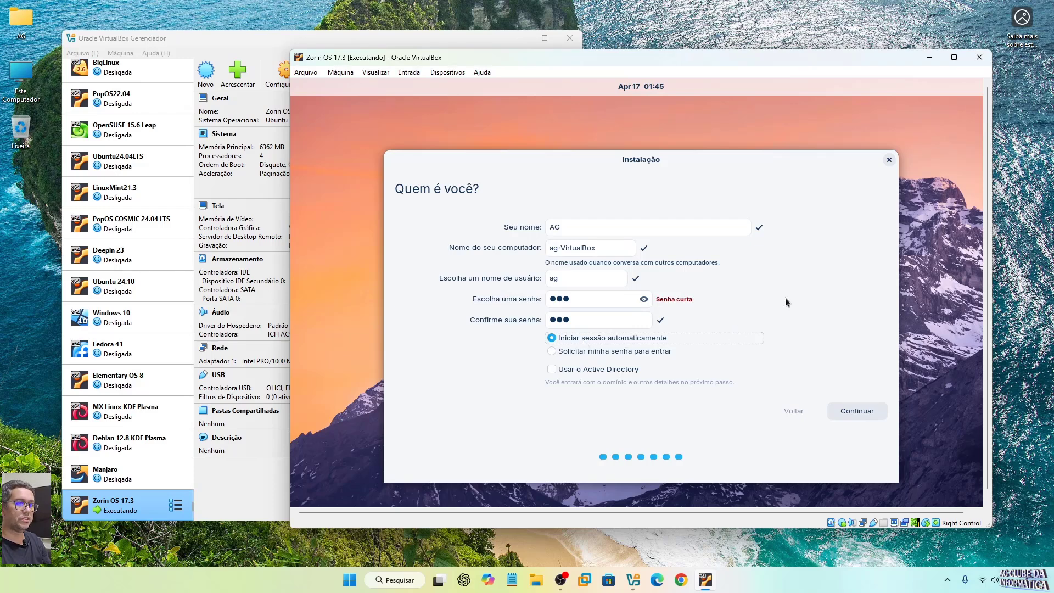
pyautogui.click(552, 368)
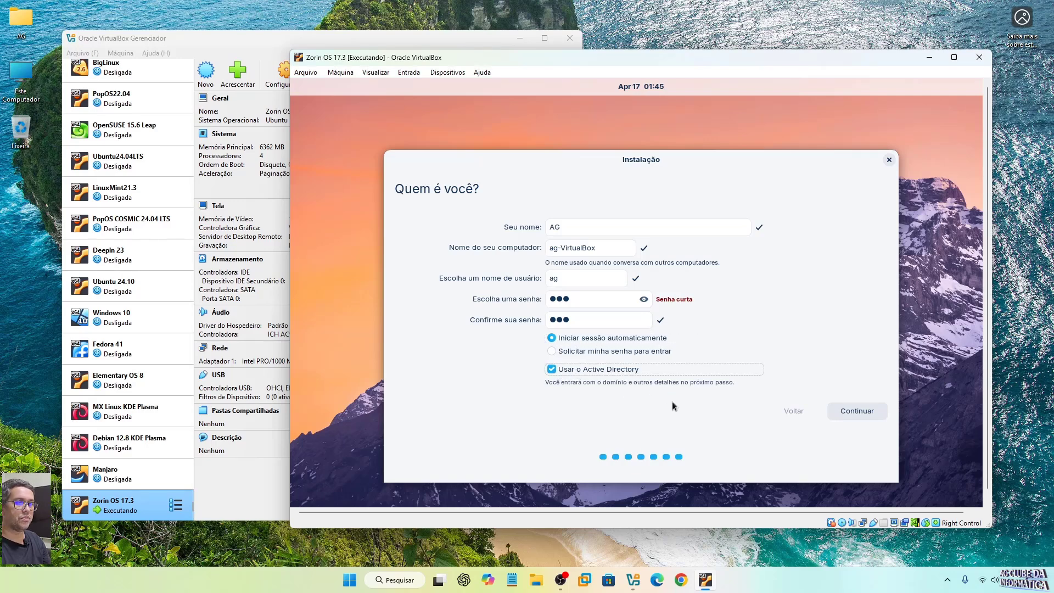
pyautogui.click(552, 369)
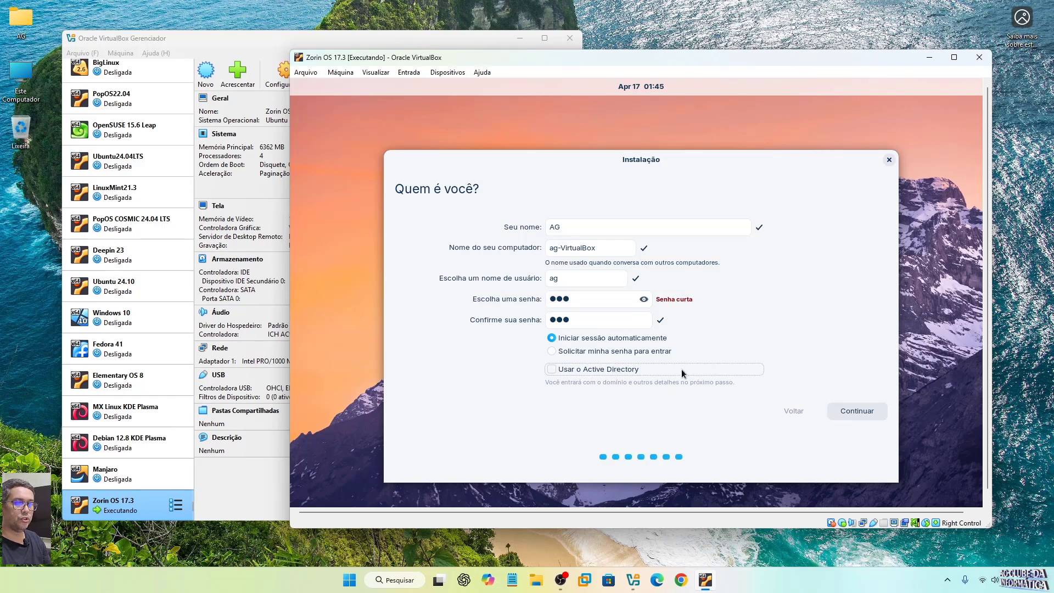
pyautogui.click(855, 411)
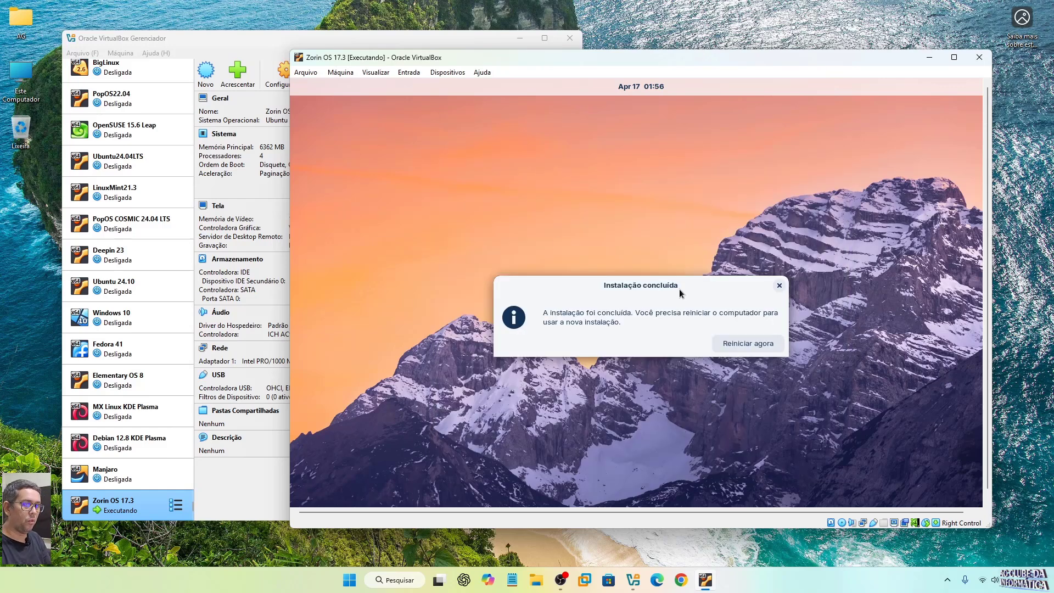
# - Restart the virtual machine into the installed Zorin OS and start the welcome tour
pyautogui.click(752, 344)
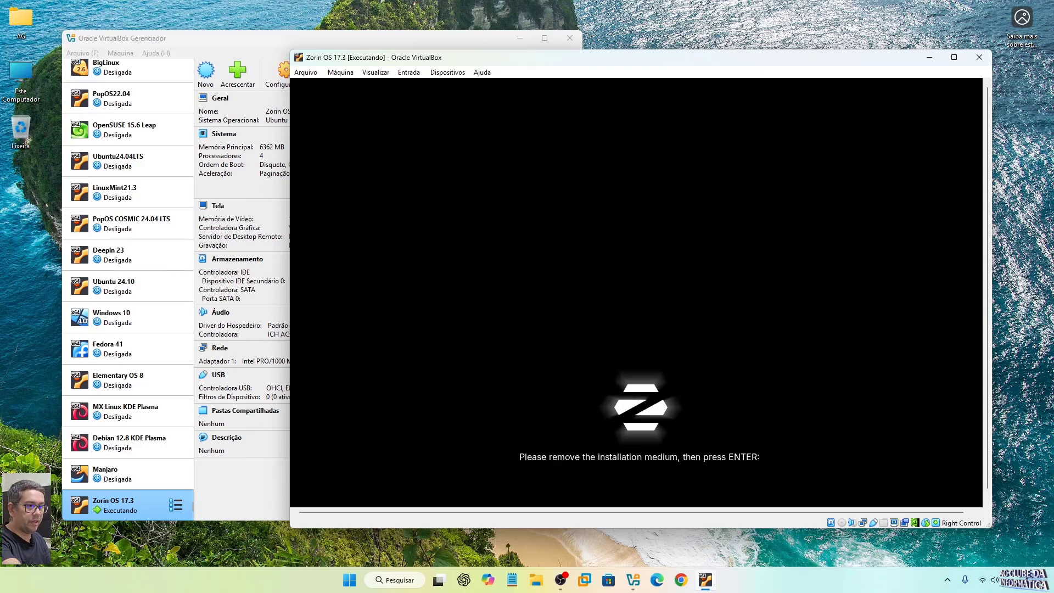
pyautogui.press('Return')
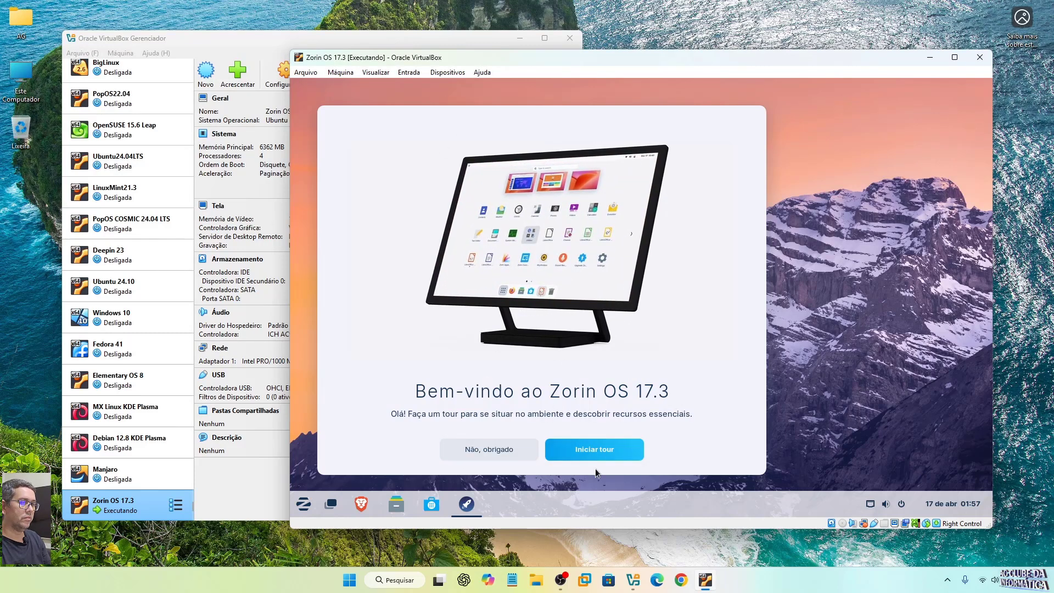
pyautogui.click(604, 451)
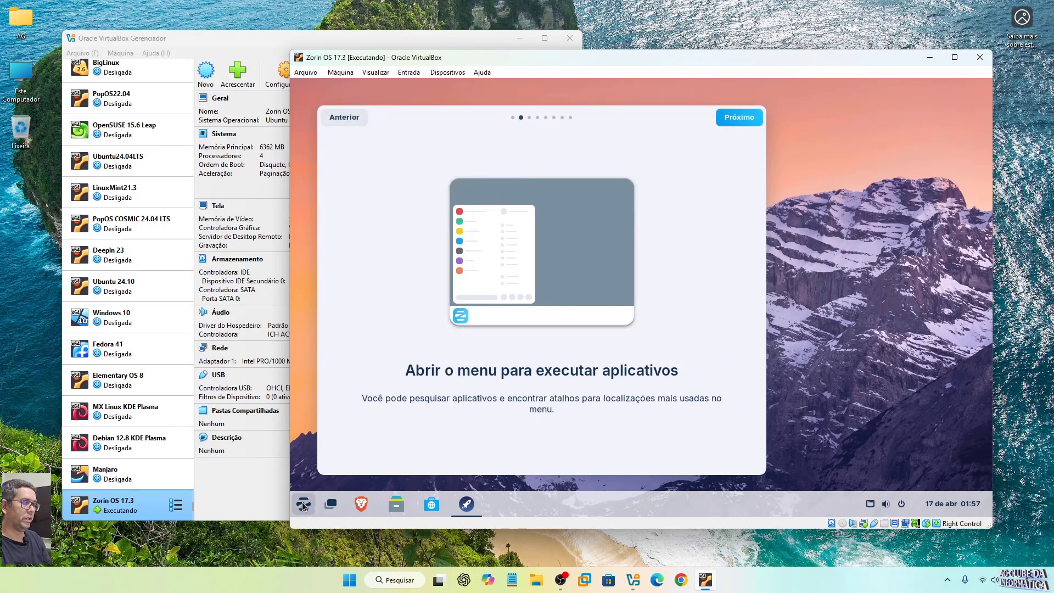
# - Look at the app menu, advance the tour to the desktop look page, and launch Zorin Appearance
pyautogui.press('super')
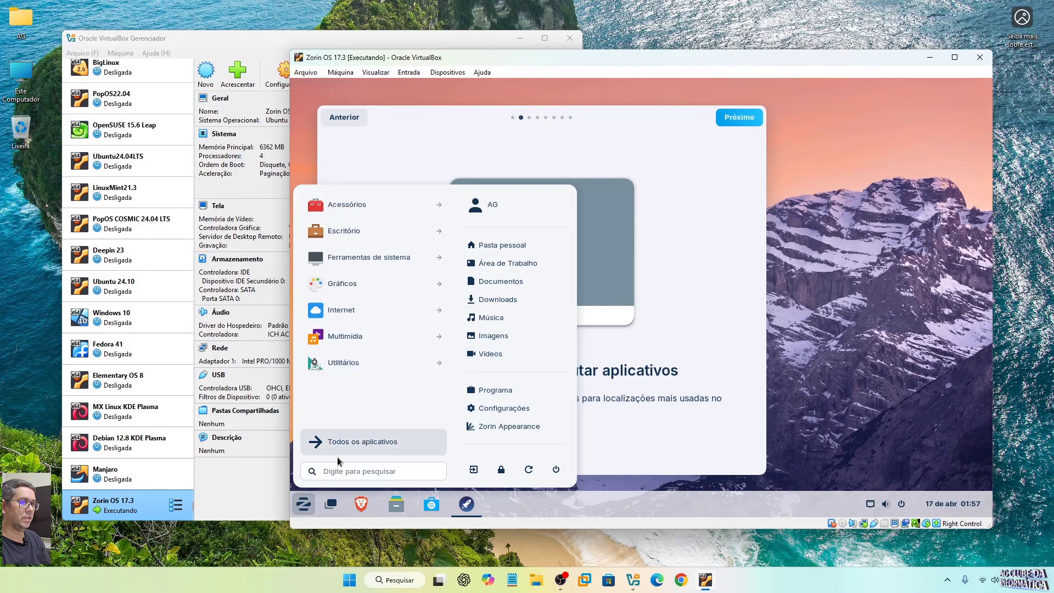
pyautogui.click(303, 504)
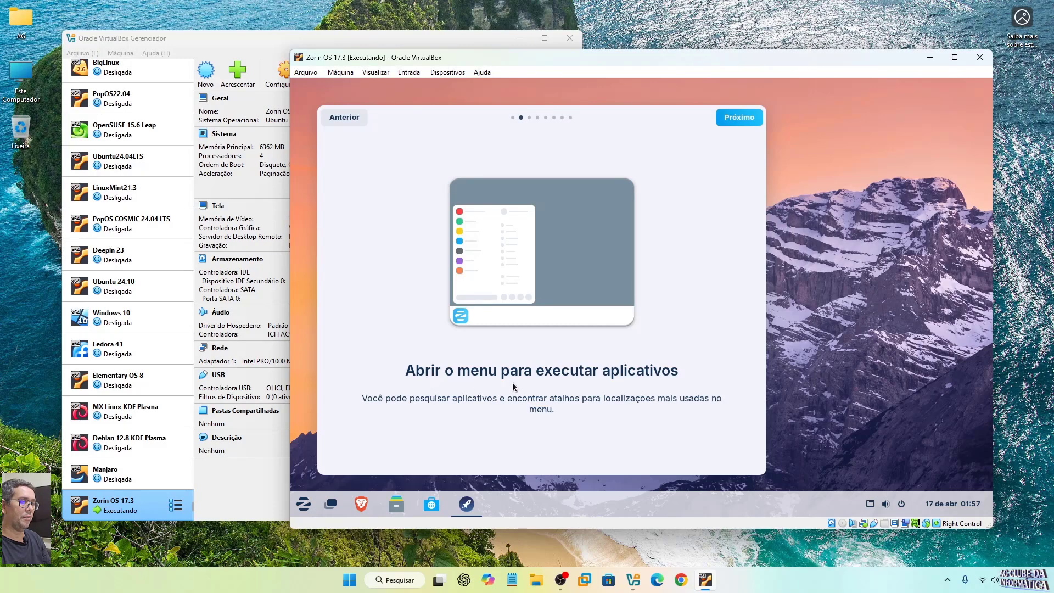
pyautogui.click(734, 117)
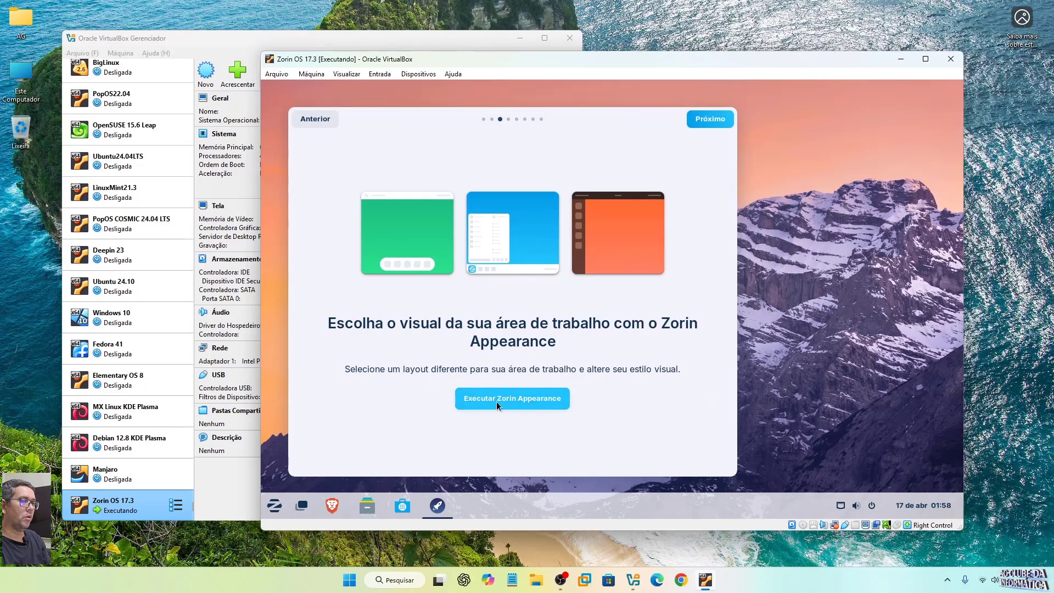
pyautogui.click(532, 401)
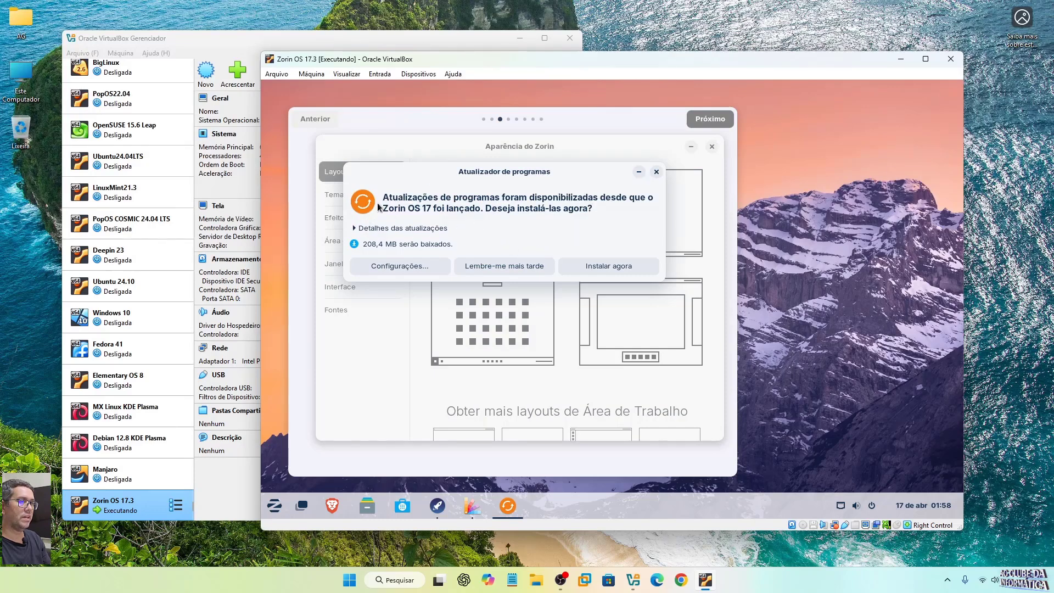
# - Install the offered software updates and minimise the updater while they are being installed
pyautogui.click(590, 269)
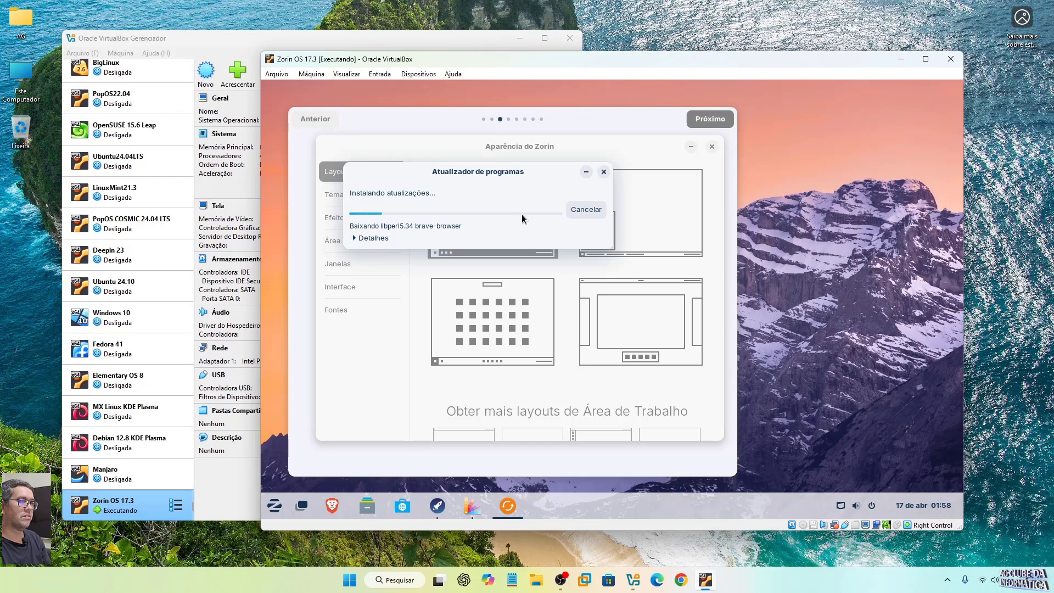
pyautogui.click(586, 172)
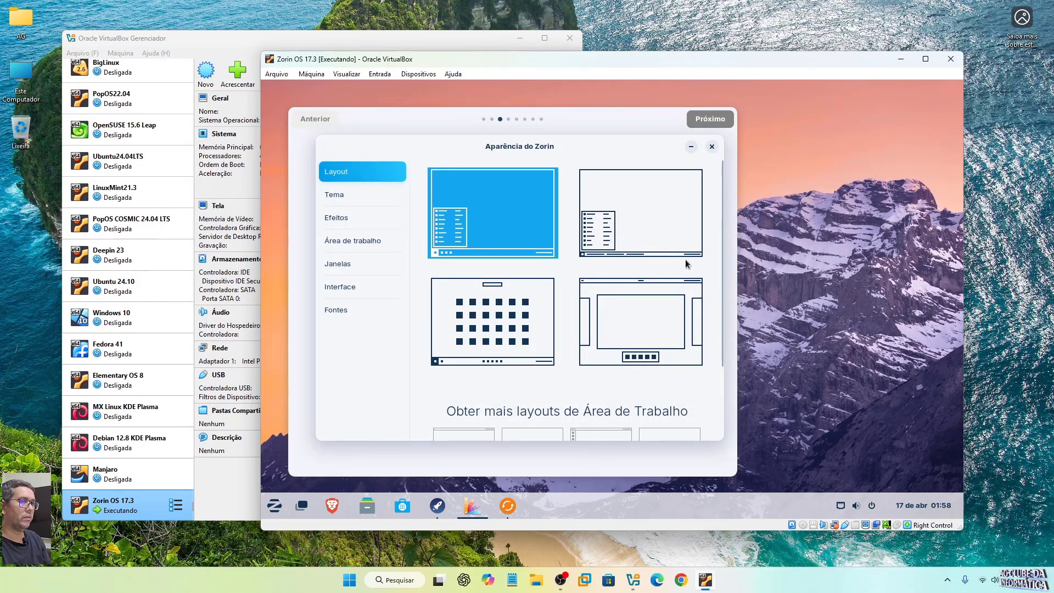
# - Try the second desktop layout, with labelled windows in the taskbar, and check its app menu
pyautogui.click(273, 509)
pyautogui.click(273, 511)
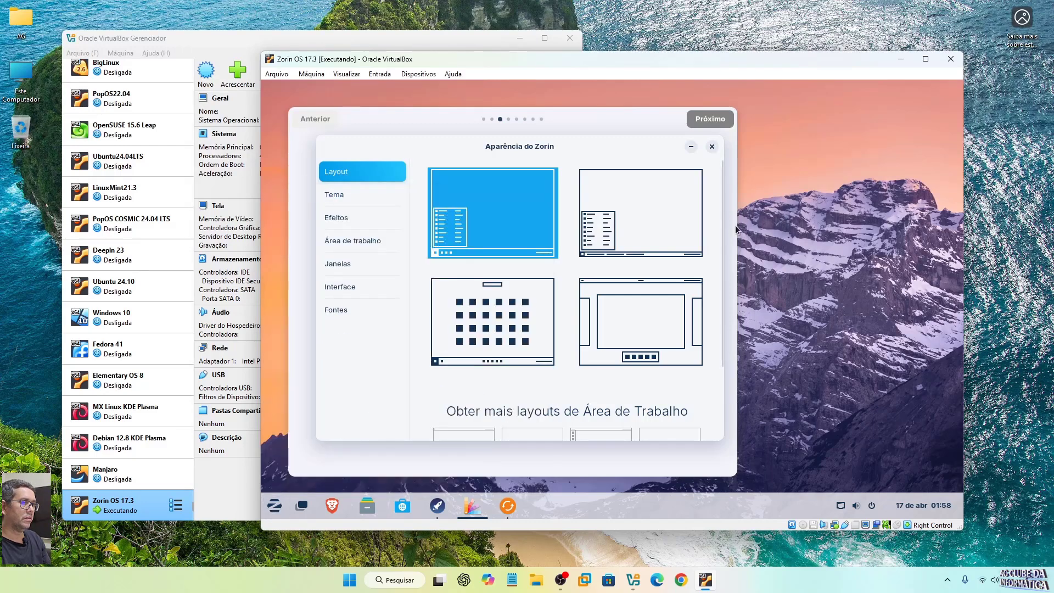
pyautogui.click(656, 221)
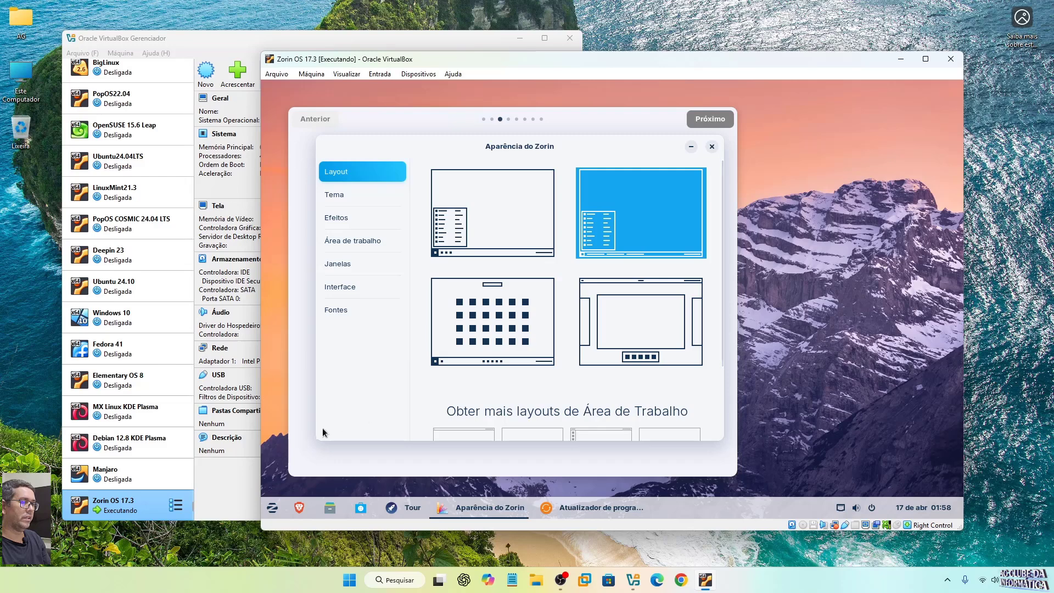
pyautogui.click(272, 511)
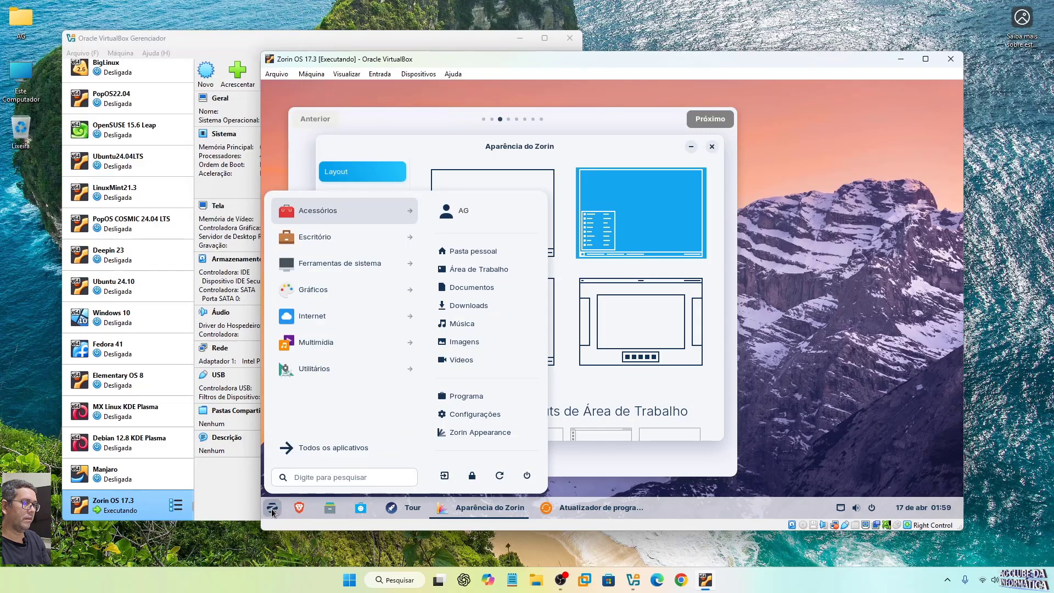
pyautogui.click(273, 510)
pyautogui.click(272, 511)
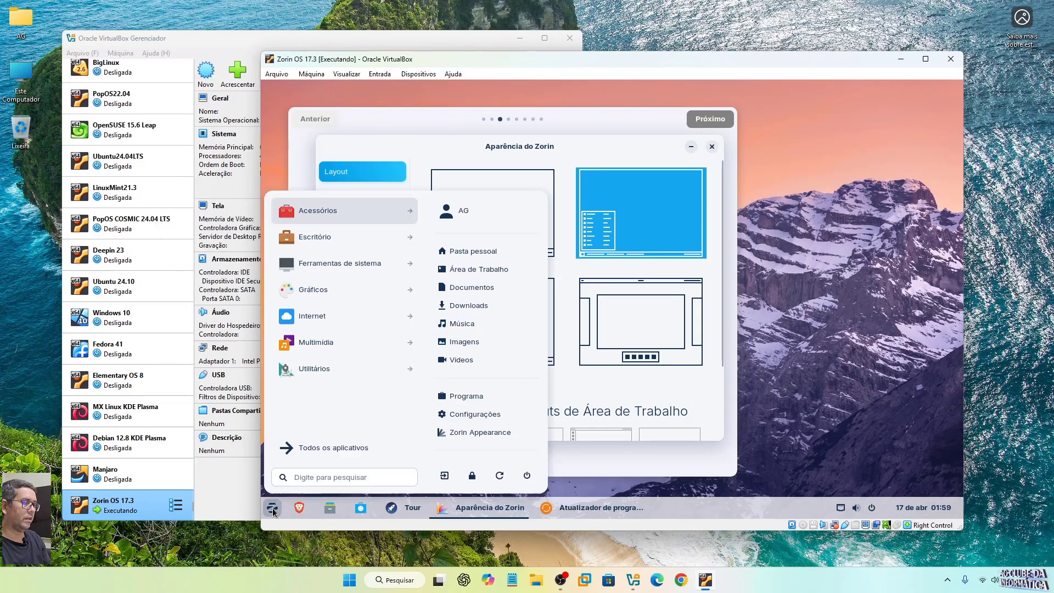
pyautogui.click(272, 510)
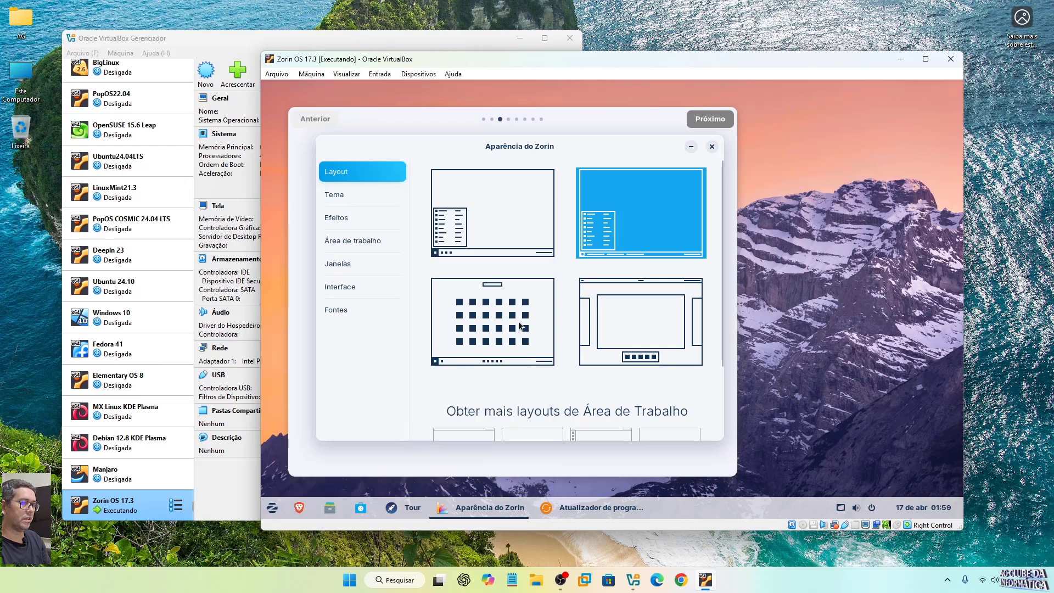
# - Apply the fourth desktop layout, with a top bar and a dock, and check its activities overview
pyautogui.click(591, 360)
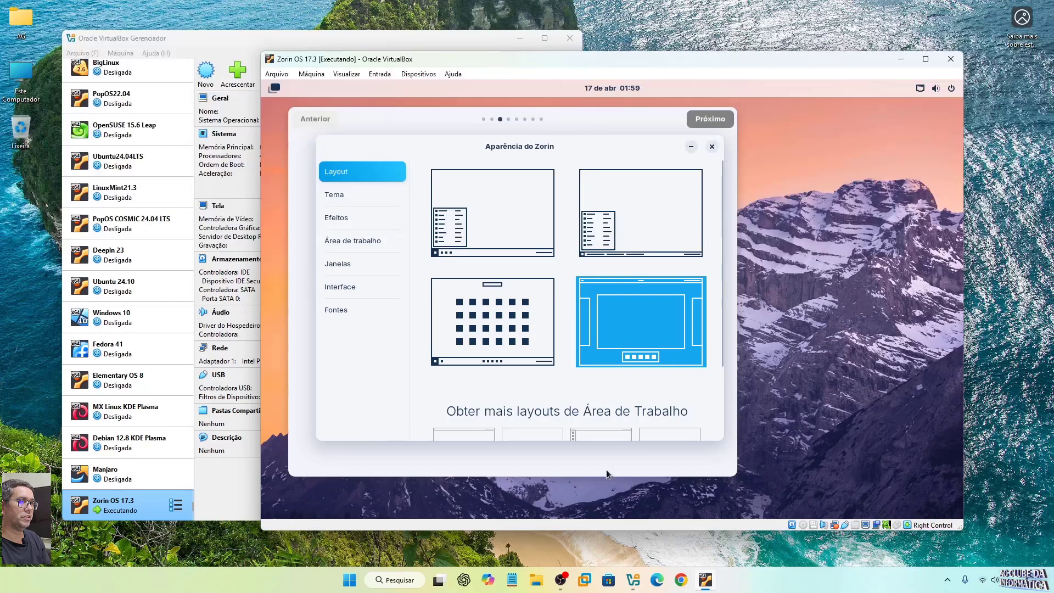
pyautogui.click(274, 88)
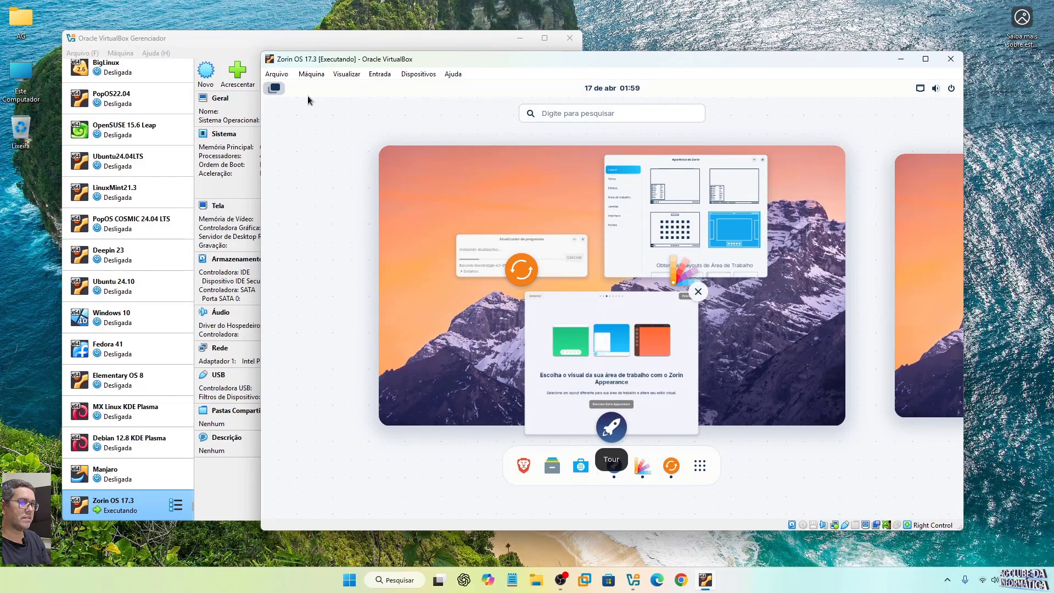
pyautogui.click(454, 371)
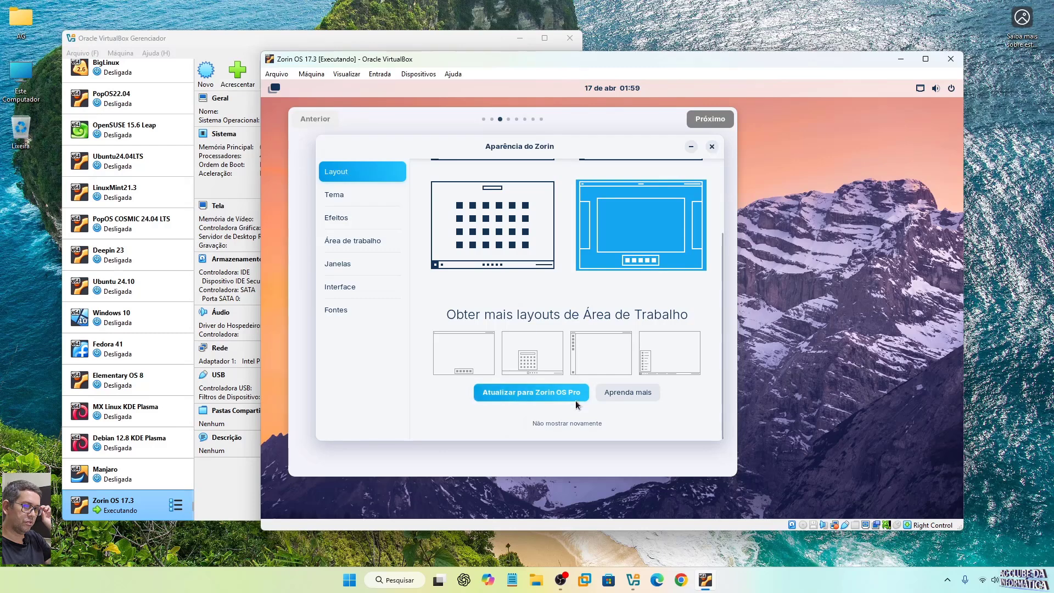
# - Set the Zorin theme to a dark background with the purple accent colour and move the Tour window aside
pyautogui.click(333, 196)
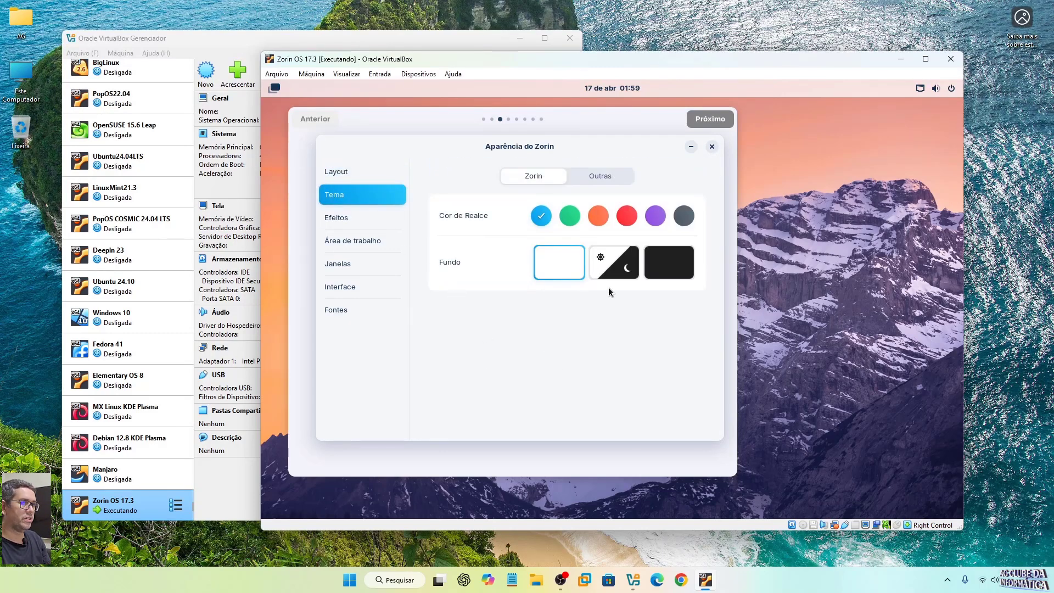
pyautogui.click(674, 266)
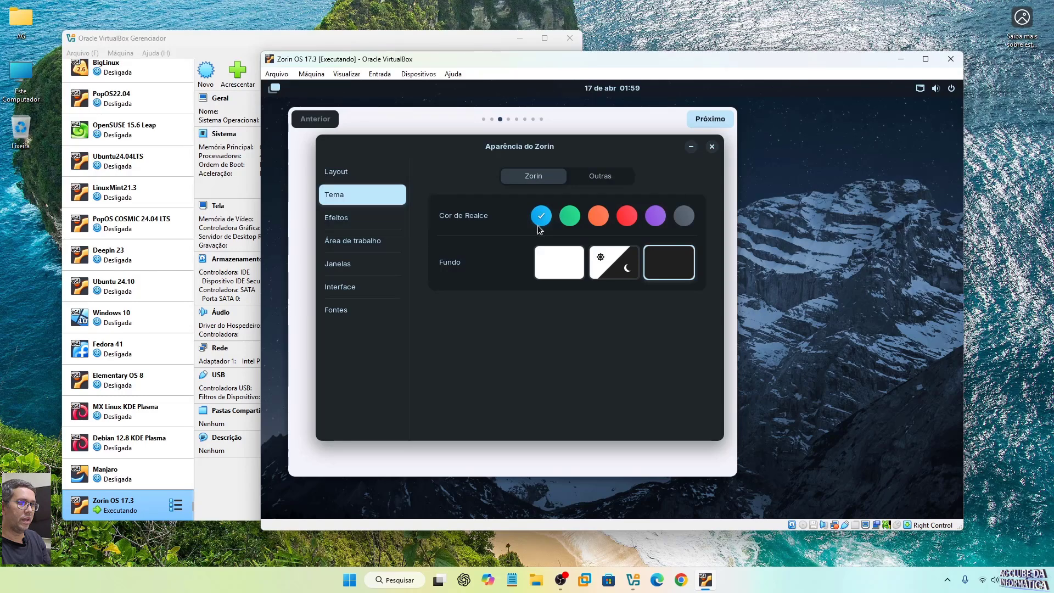
pyautogui.click(657, 217)
pyautogui.moveTo(443, 122); pyautogui.dragTo(644, 116)
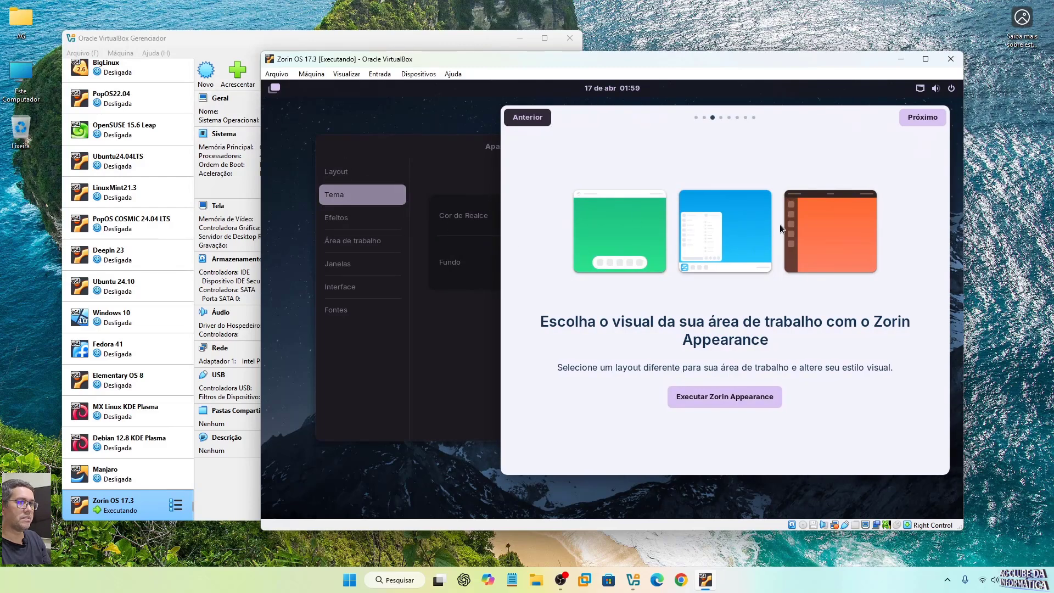
pyautogui.click(393, 159)
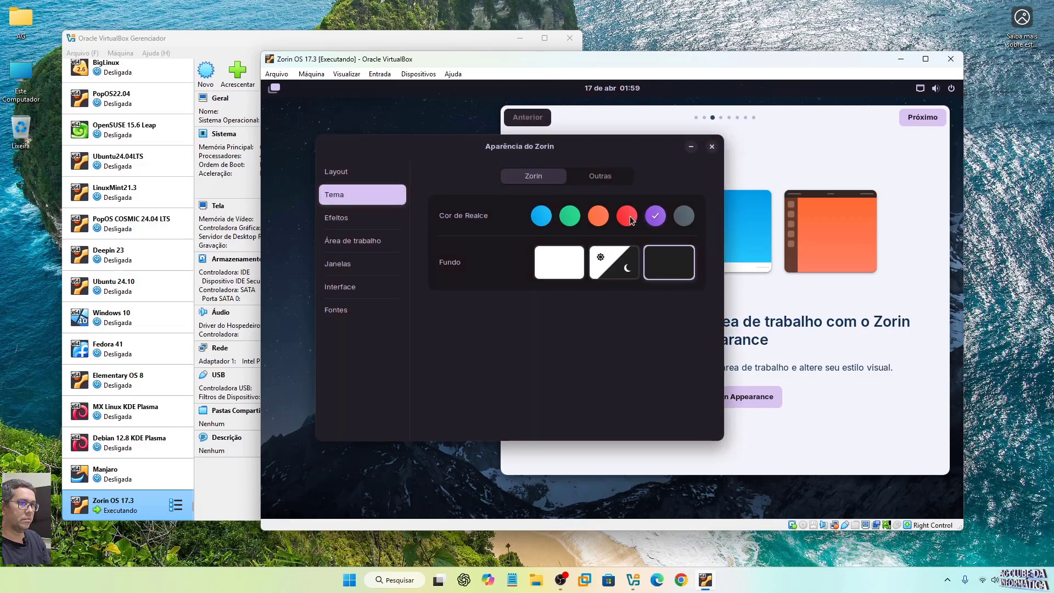
pyautogui.click(598, 216)
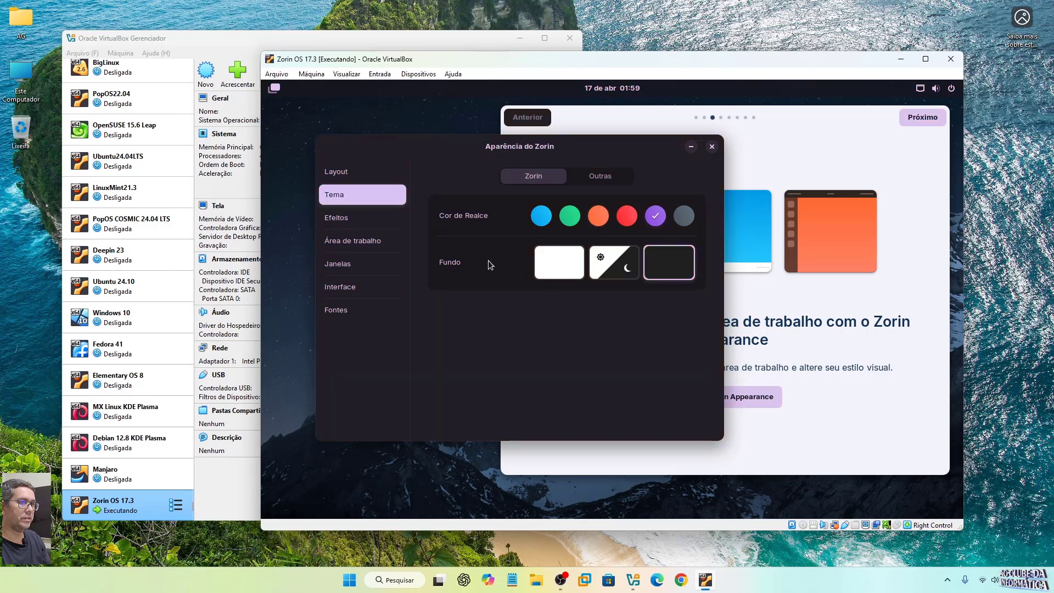
# - Enable the Modo Gelatina effect and test it by moving the appearance and Tour windows
pyautogui.click(338, 223)
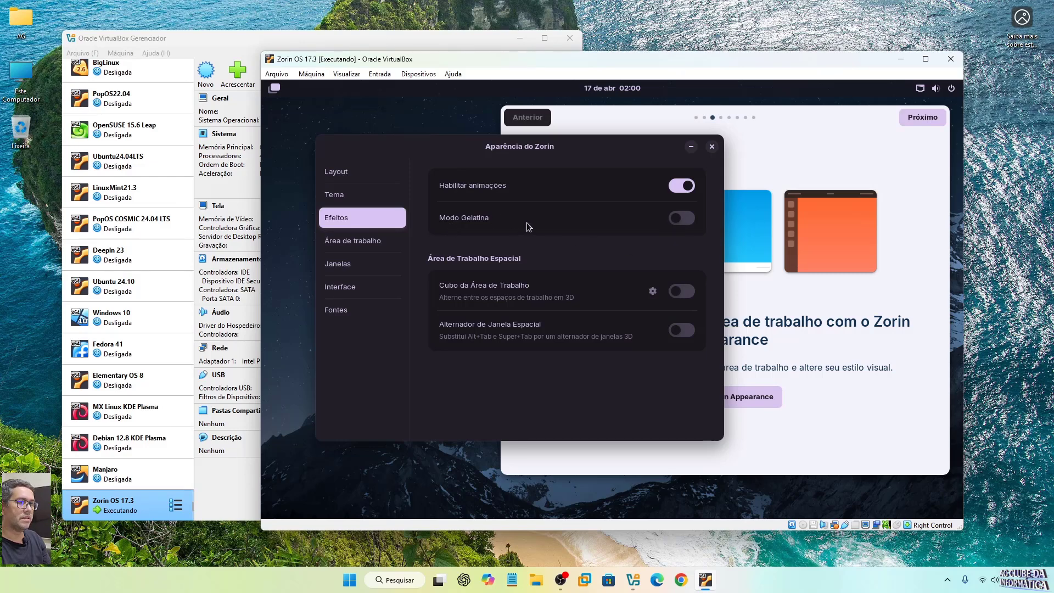
pyautogui.click(689, 219)
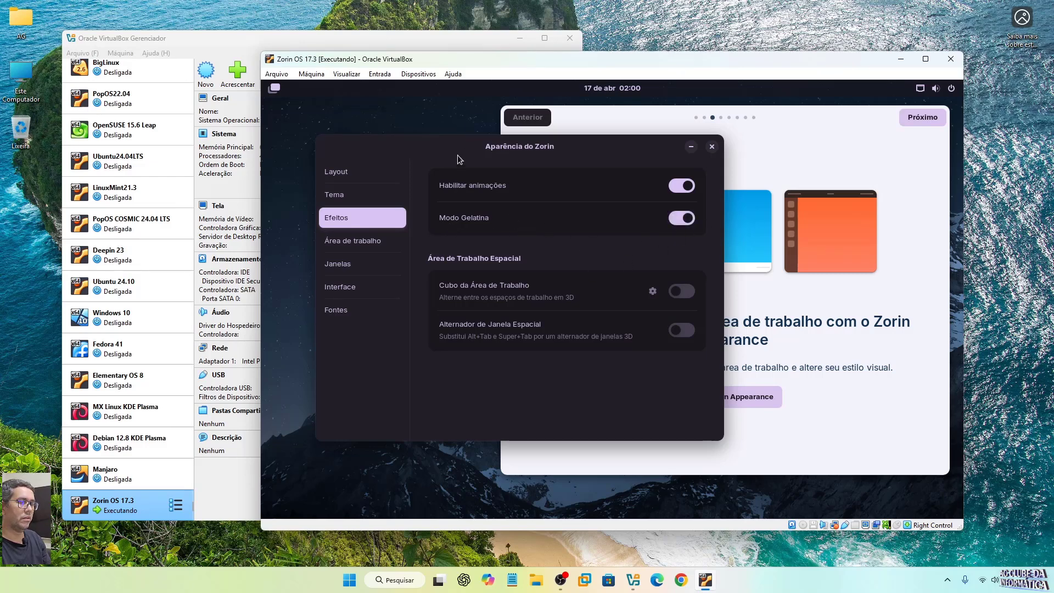
pyautogui.moveTo(433, 148)
pyautogui.mouseDown()
pyautogui.moveTo(612, 165)
pyautogui.moveTo(522, 140)
pyautogui.moveTo(622, 156)
pyautogui.moveTo(379, 130)
pyautogui.moveTo(548, 151)
pyautogui.moveTo(451, 152)
pyautogui.mouseUp()
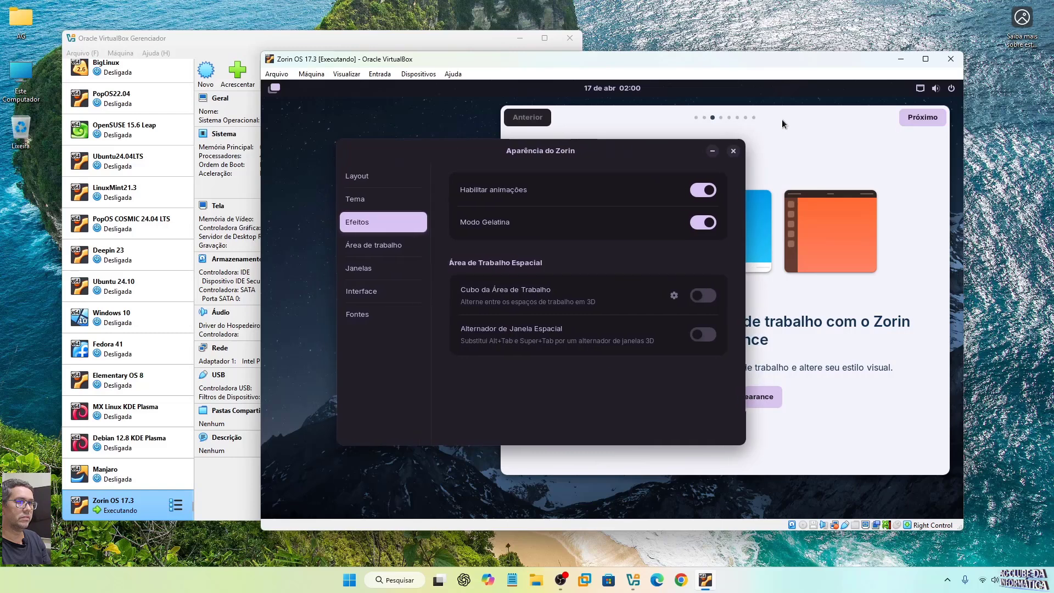
pyautogui.moveTo(781, 119)
pyautogui.mouseDown()
pyautogui.moveTo(690, 118)
pyautogui.moveTo(795, 117)
pyautogui.mouseUp()
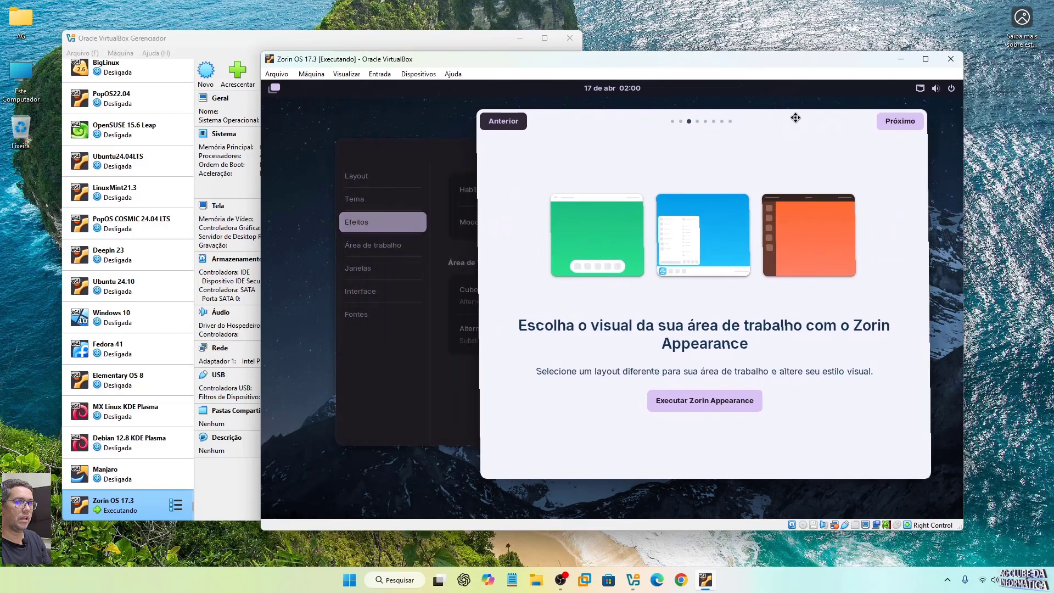
pyautogui.click(437, 157)
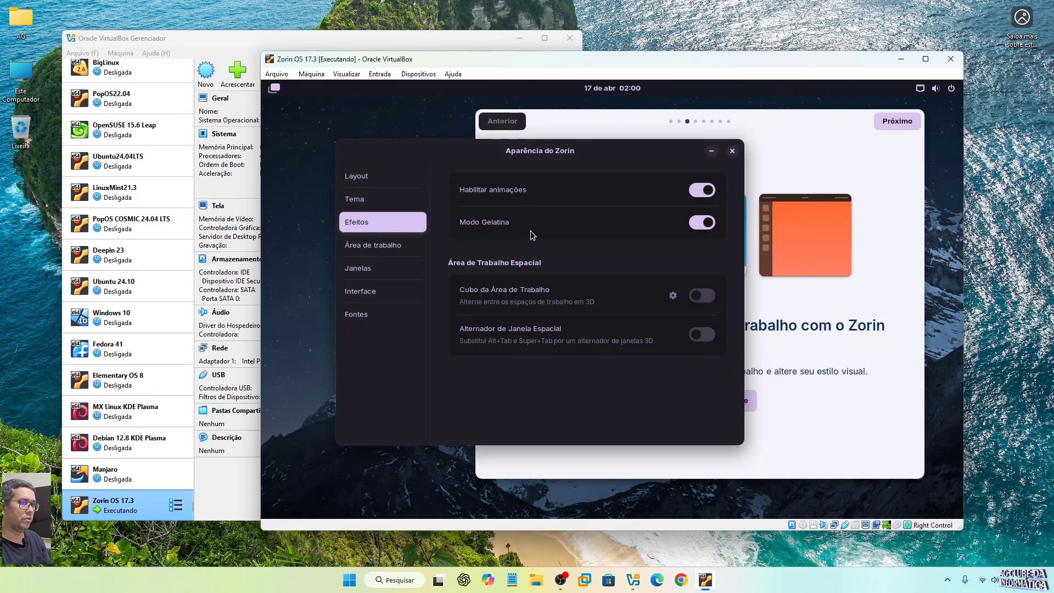
# - Show the Pasta pessoal and Lixeira icons on the Zorin desktop
pyautogui.click(369, 248)
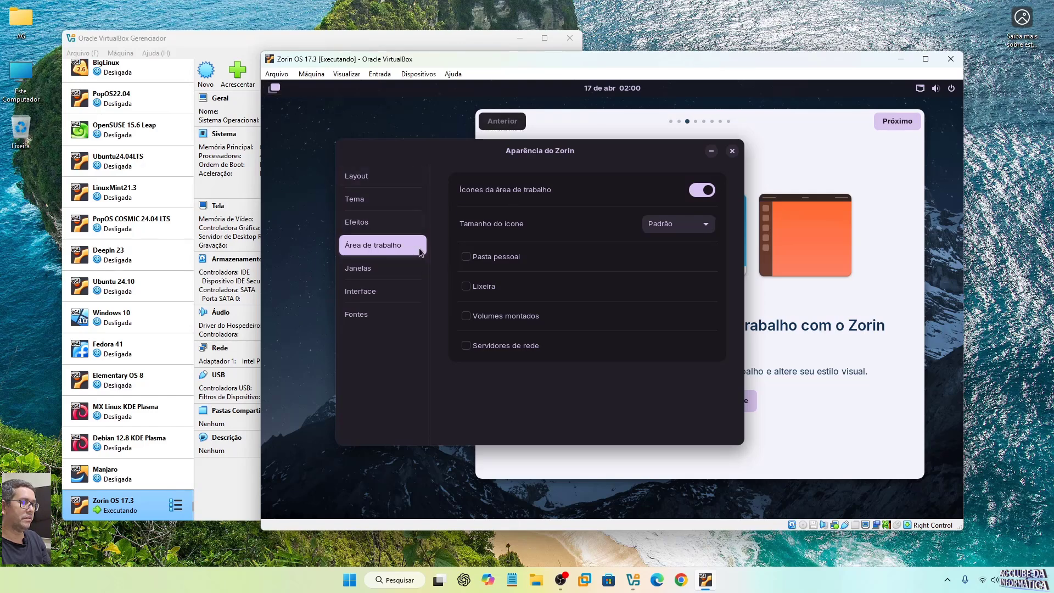
pyautogui.click(466, 256)
pyautogui.click(466, 286)
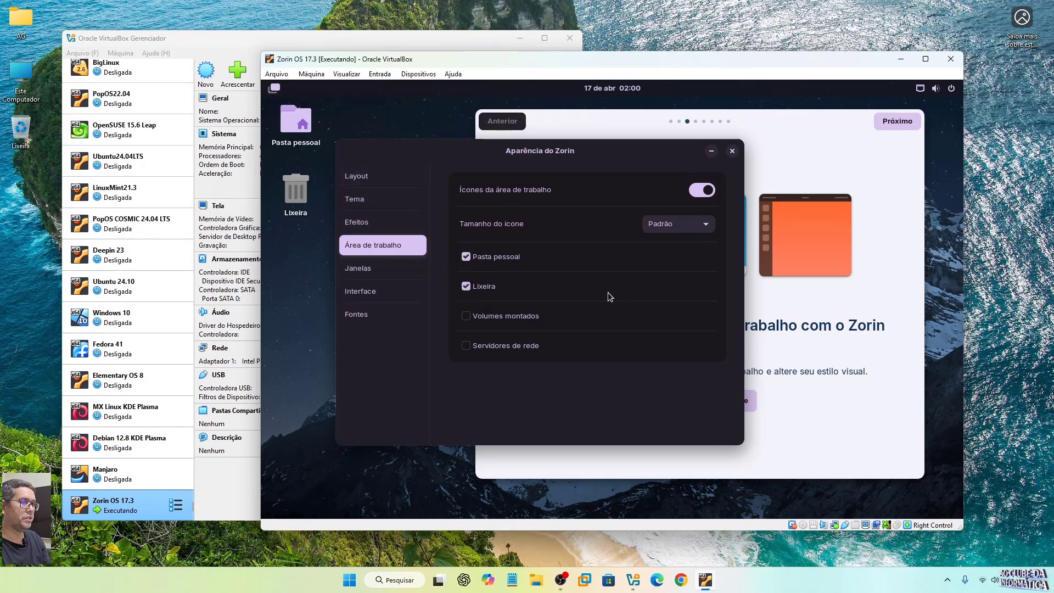
# - Review the Janelas, Interface and Fontes sections of the Zorin appearance settings and close them
pyautogui.click(359, 269)
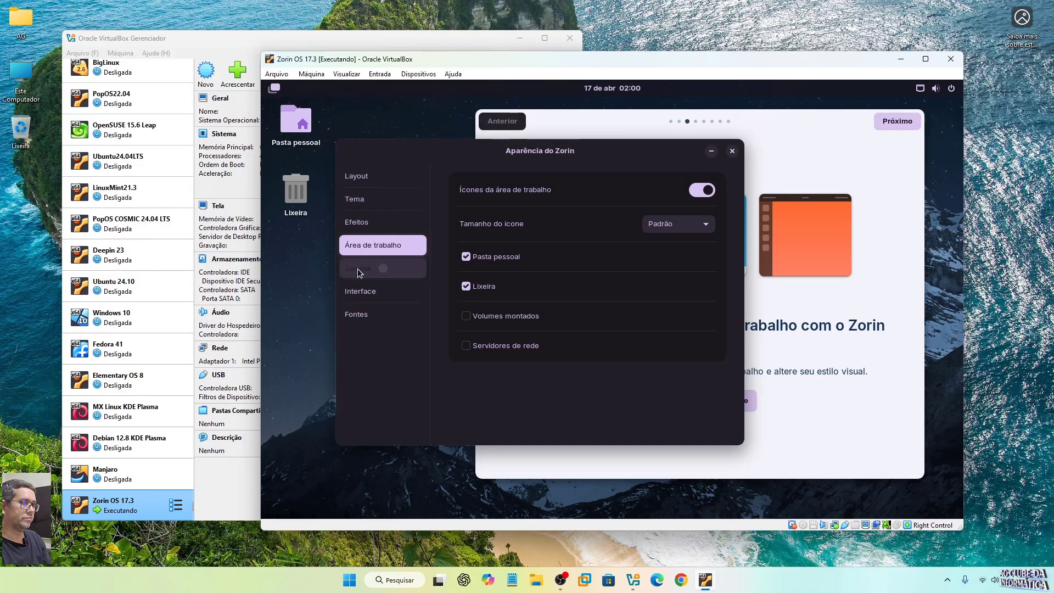
pyautogui.scroll(-3, 572, 274)
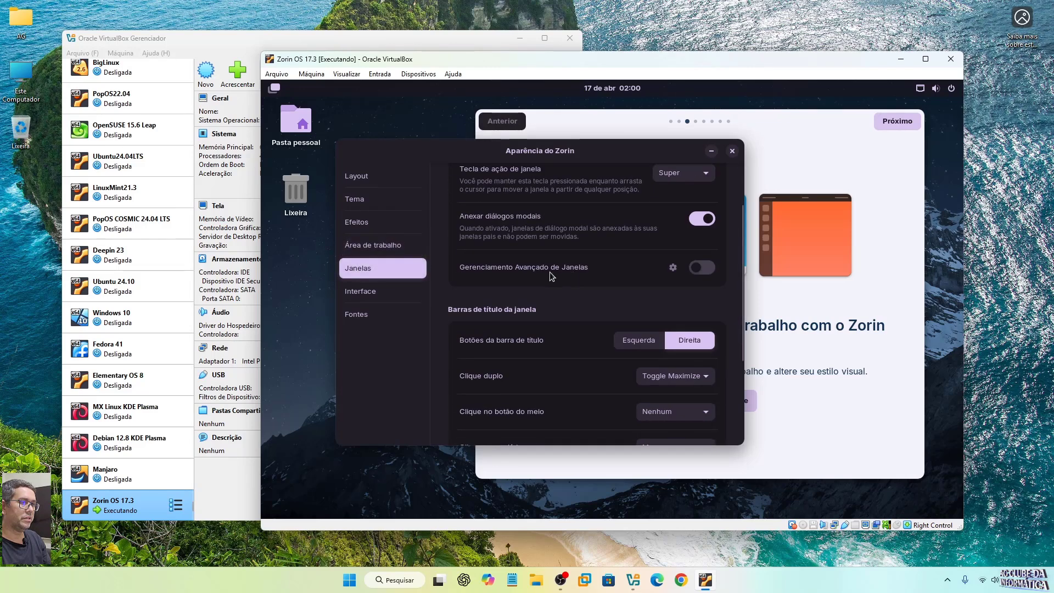
pyautogui.click(360, 296)
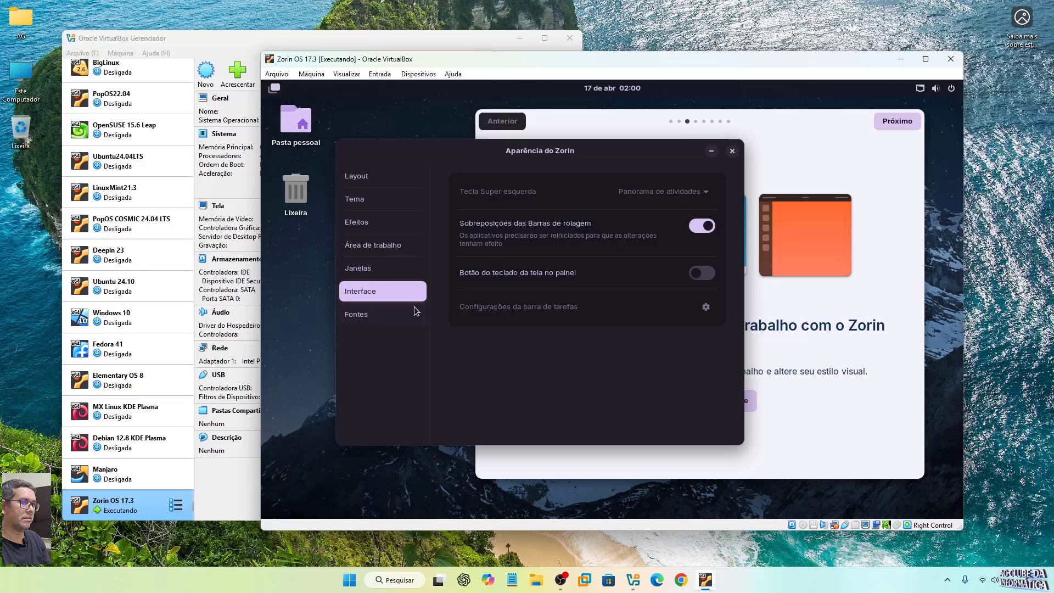
pyautogui.click(360, 317)
pyautogui.click(360, 291)
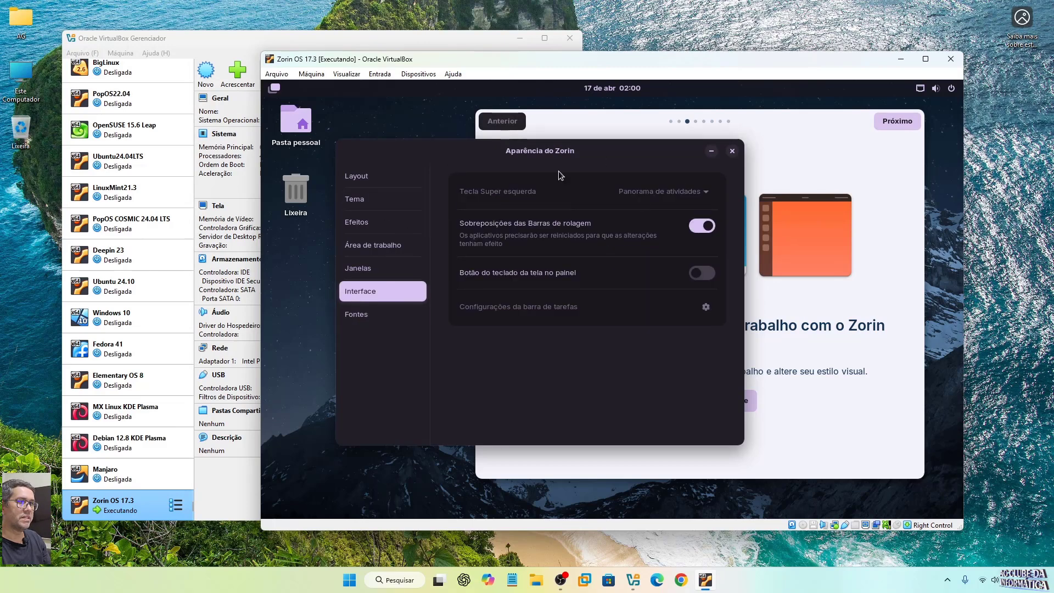
pyautogui.click(732, 150)
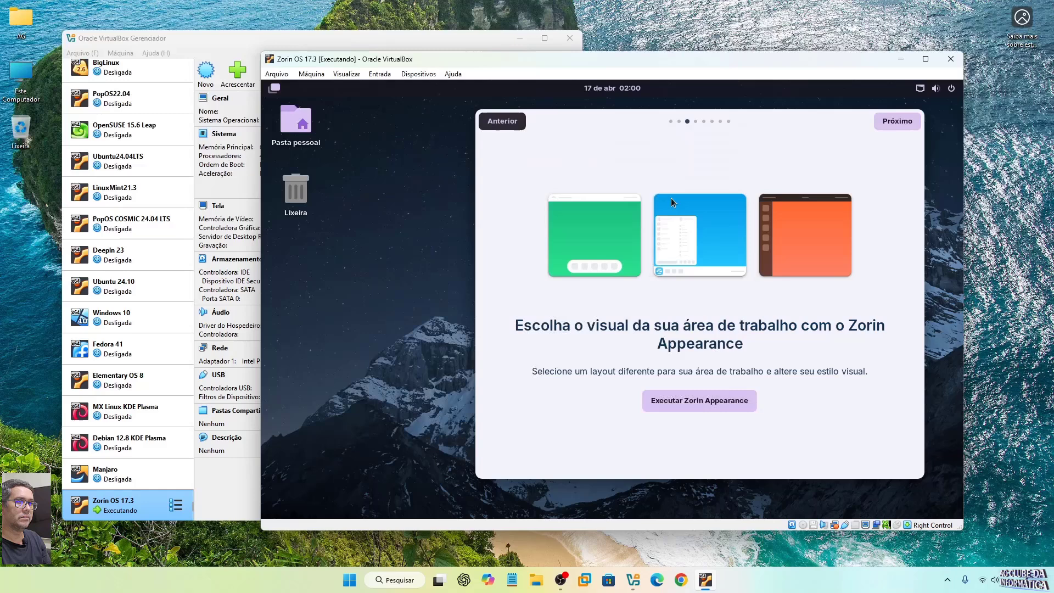
# - Advance the Tour to the virtual machine performance page and start installing the VirtualBox guest additions, authenticating with the account password
pyautogui.click(900, 123)
pyautogui.moveTo(685, 125); pyautogui.dragTo(615, 119)
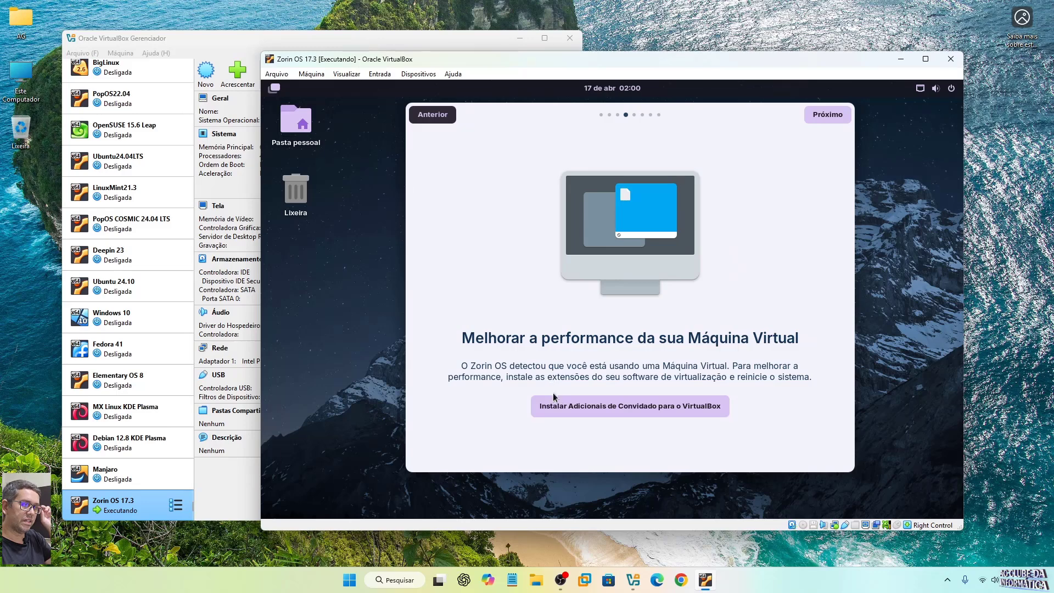
pyautogui.click(580, 405)
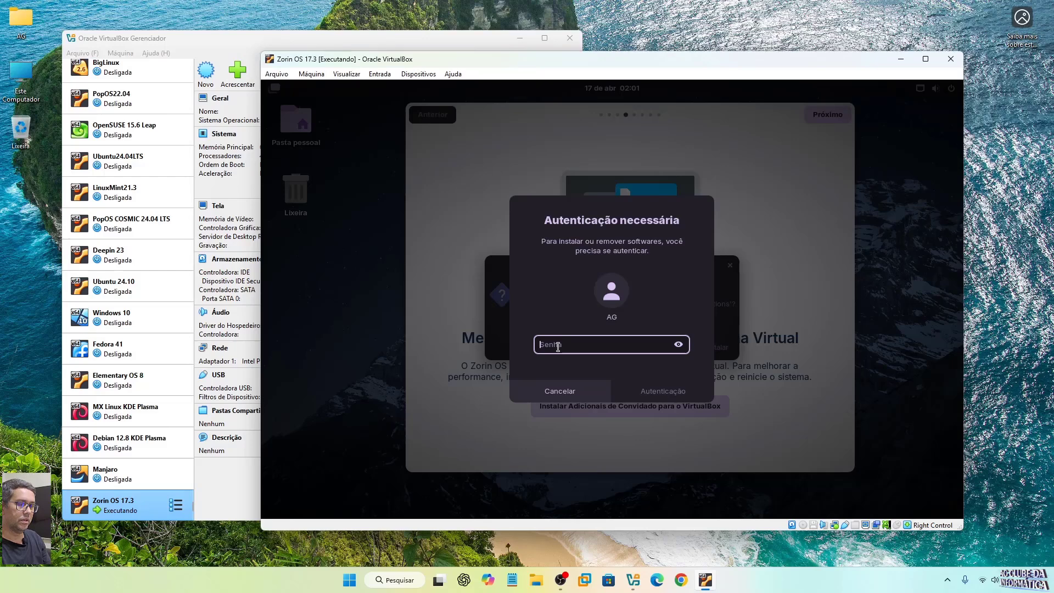
pyautogui.write('••')
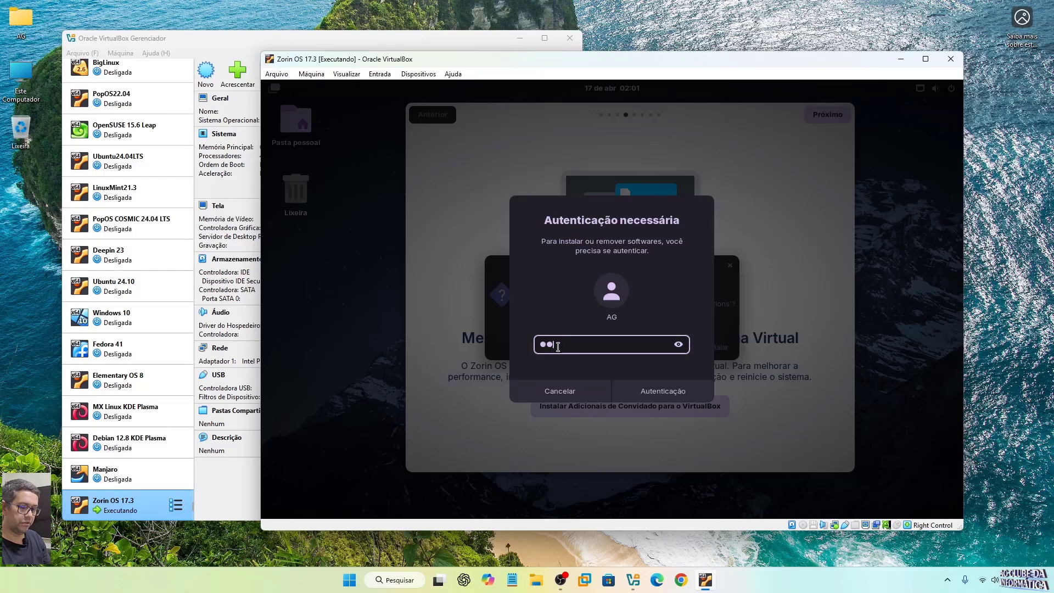
pyautogui.write('•')
pyautogui.click(673, 392)
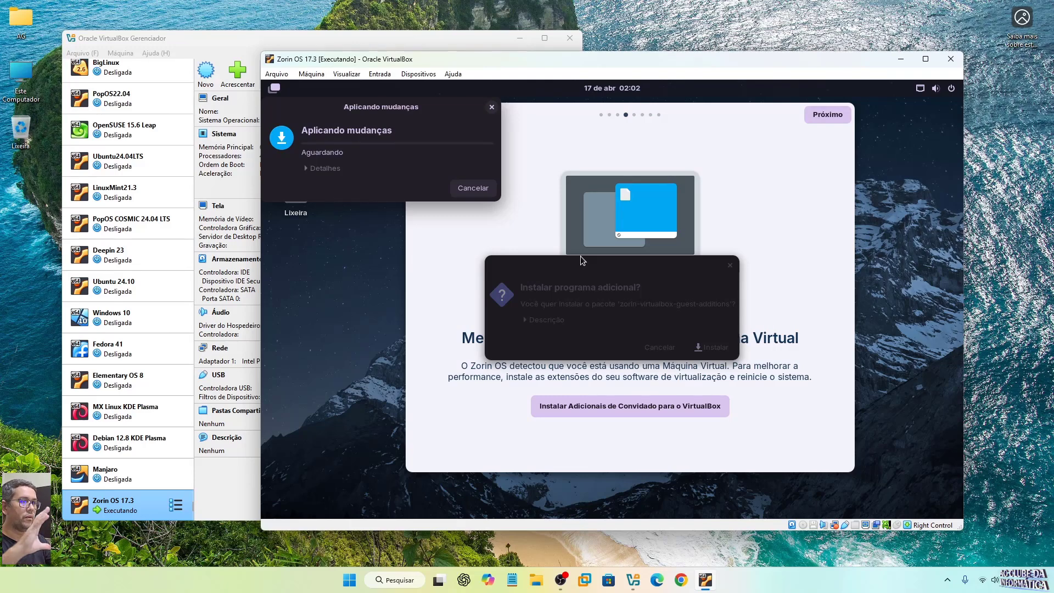
# - Check how the guest desktop fits in the maximised virtual machine window and in full-screen mode, returning to the normal window
pyautogui.click(927, 59)
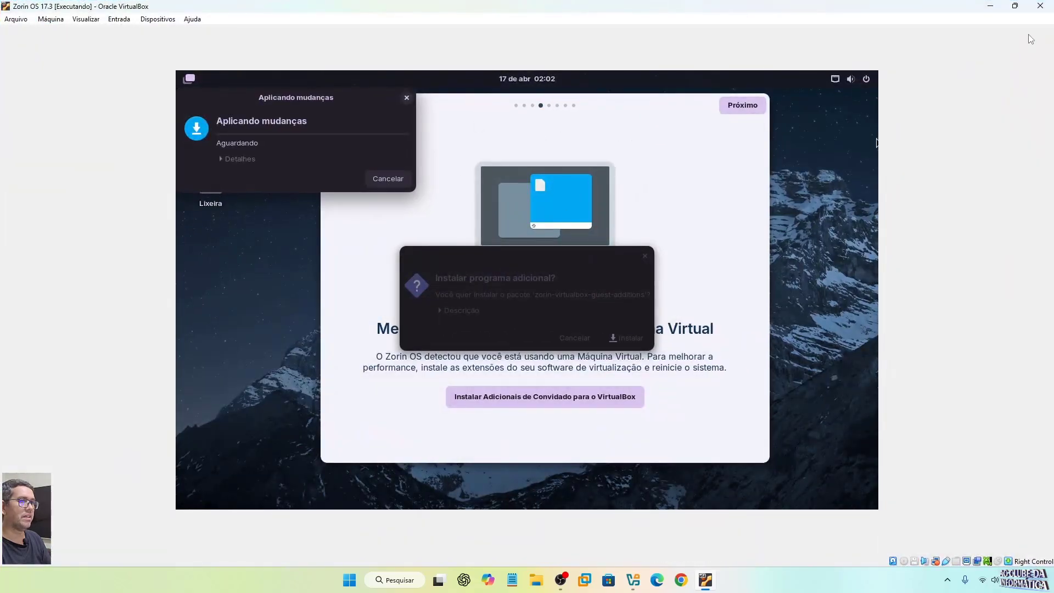
pyautogui.click(1015, 6)
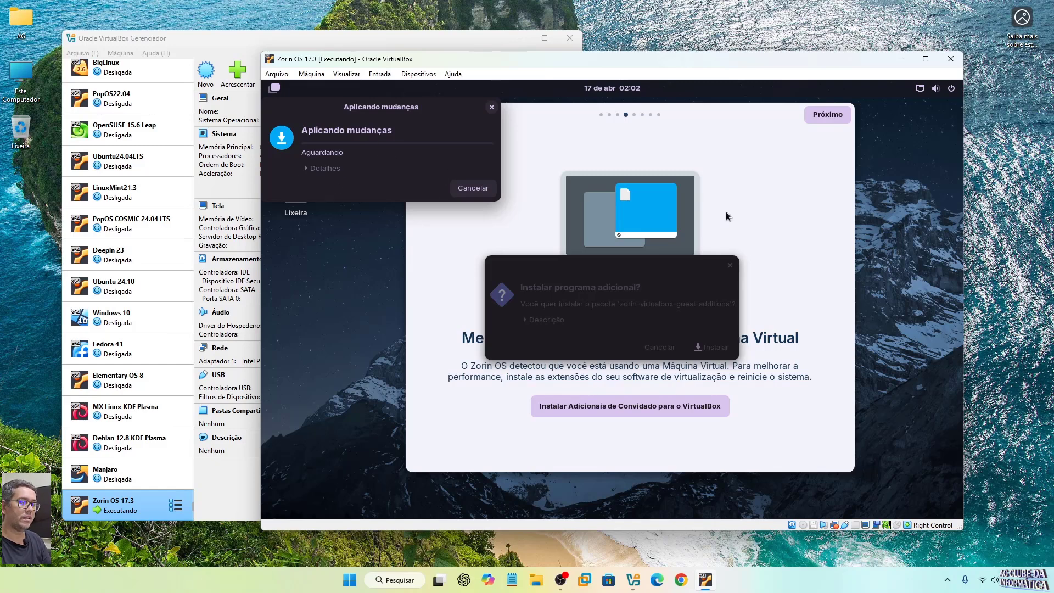
pyautogui.click(337, 75)
pyautogui.click(347, 92)
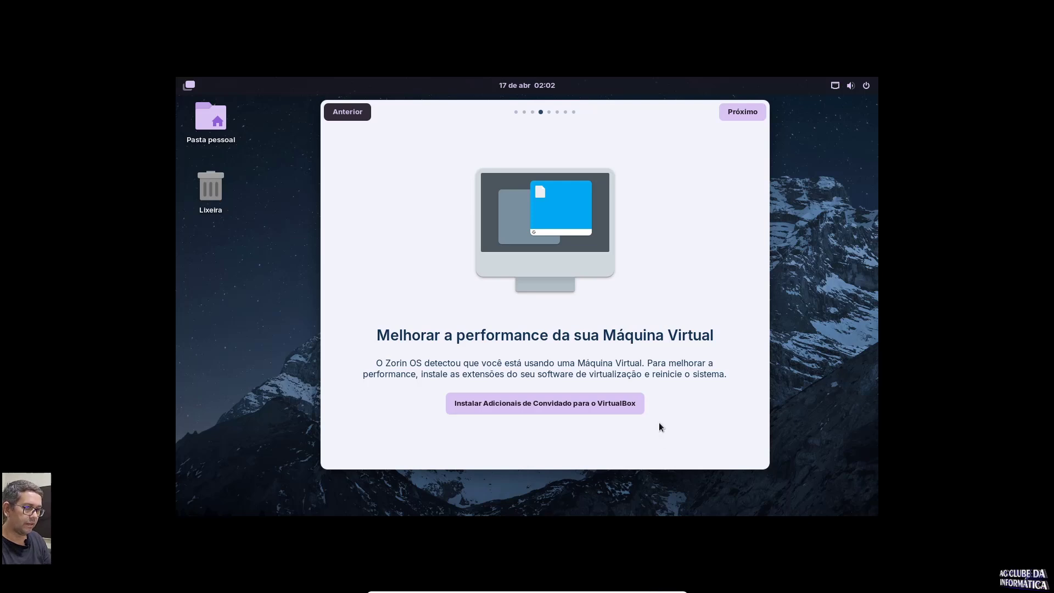
pyautogui.moveTo(661, 590)
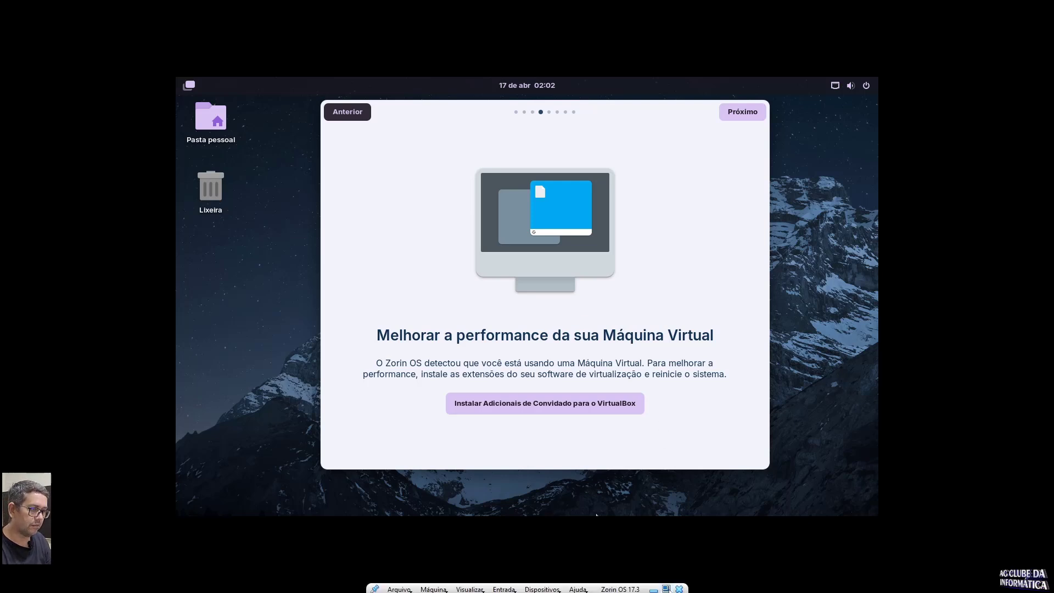
pyautogui.click(666, 587)
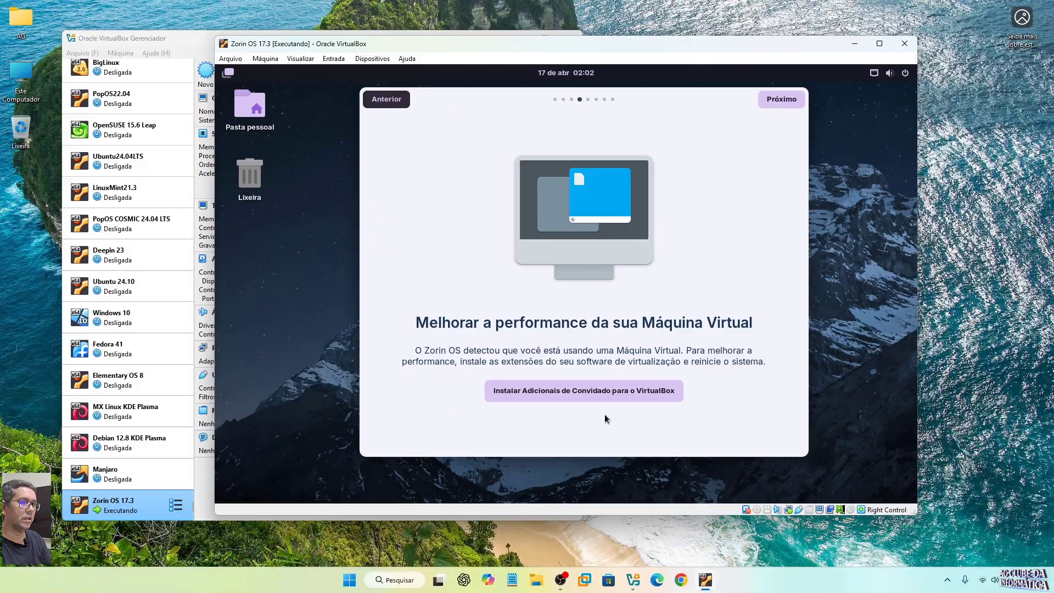
# - Run the guest additions installation again, read the description of the zorin-virtualbox-guest-additions package and authorise it with the account password
pyautogui.click(635, 391)
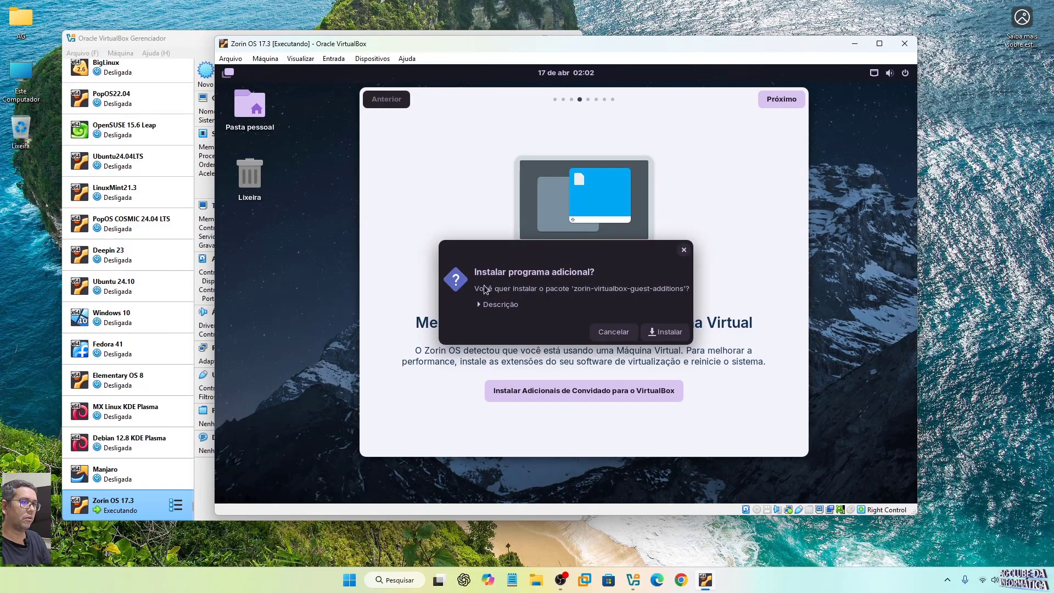
pyautogui.click(479, 306)
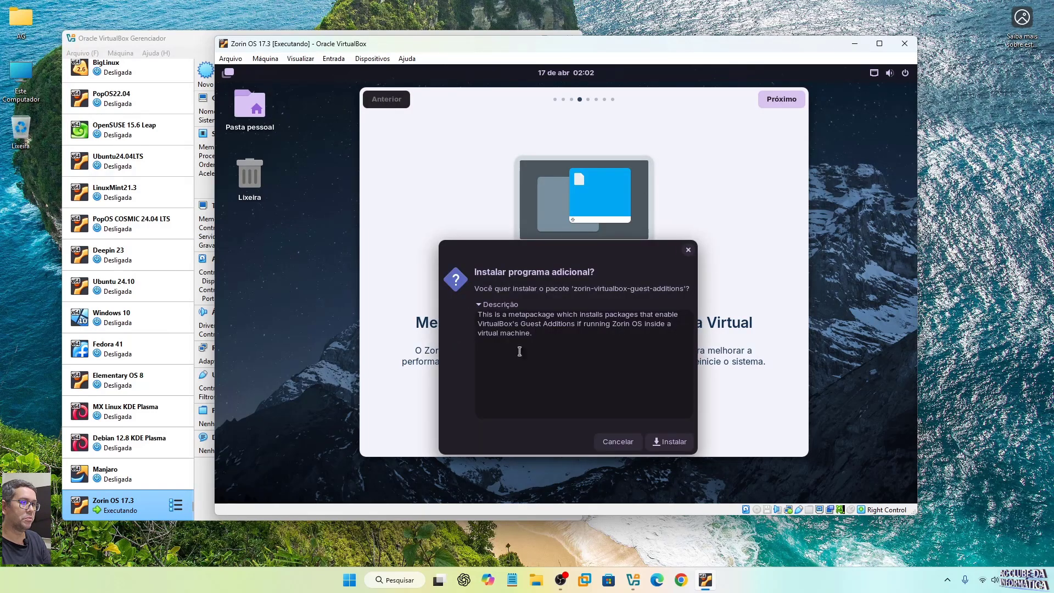
pyautogui.click(671, 443)
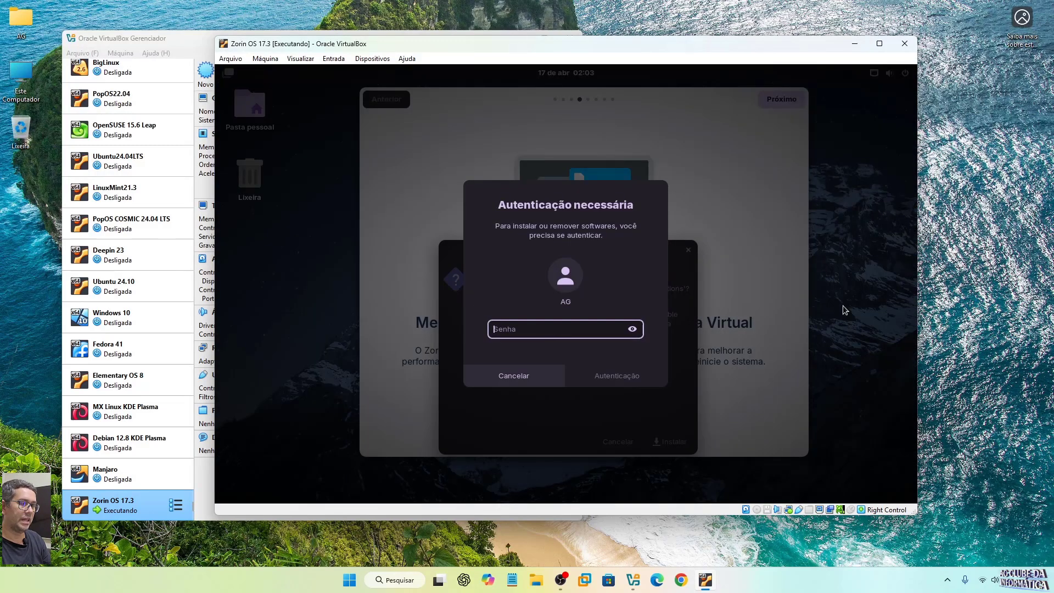
pyautogui.write('••')
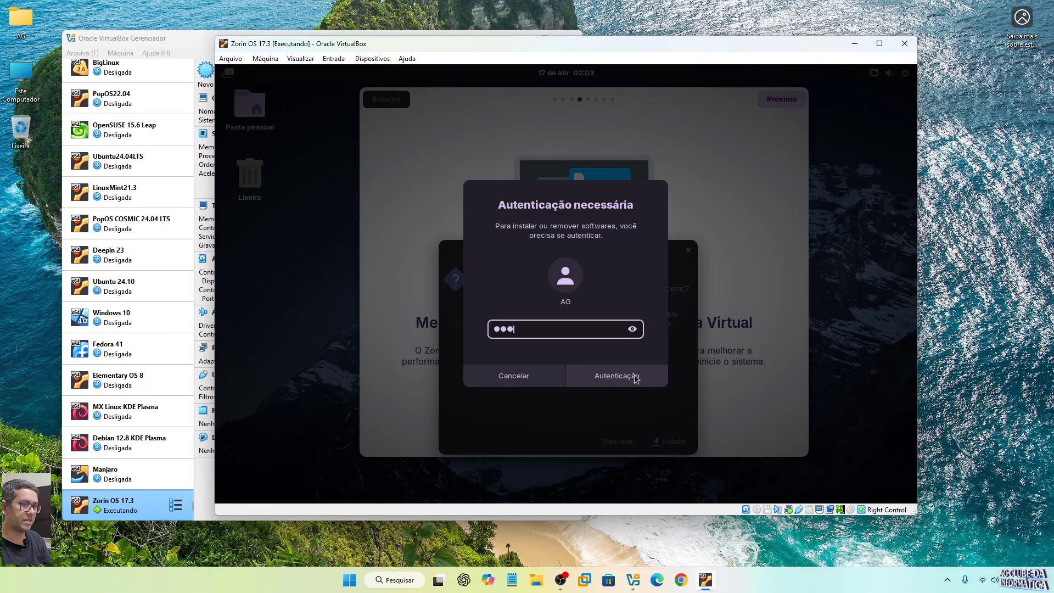
pyautogui.click(635, 377)
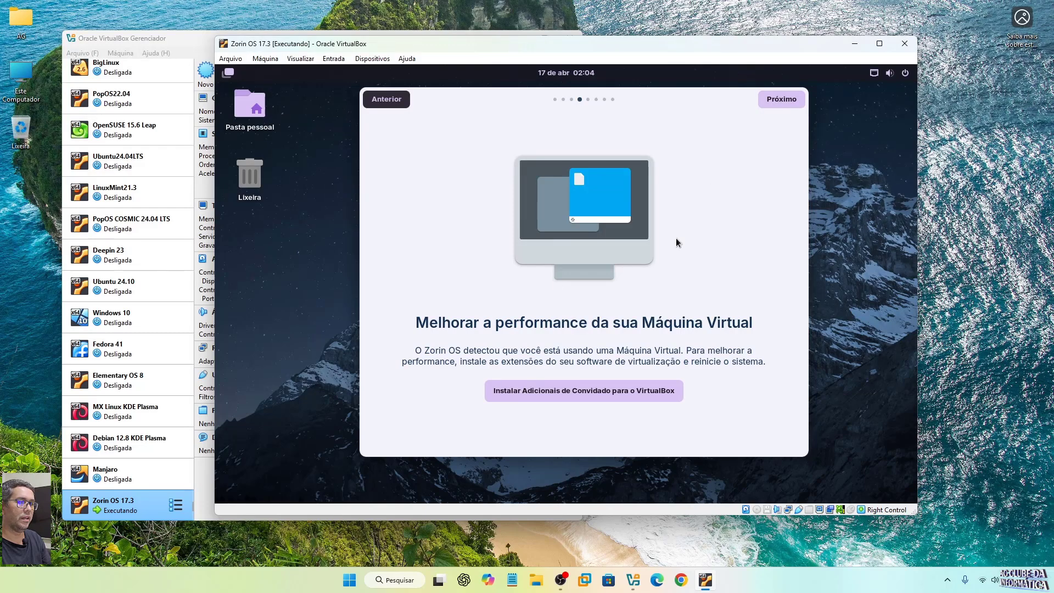
# - Go through the remaining Tour pages on online accounts, Zorin Connect and installing apps, and close the Tour
pyautogui.click(780, 104)
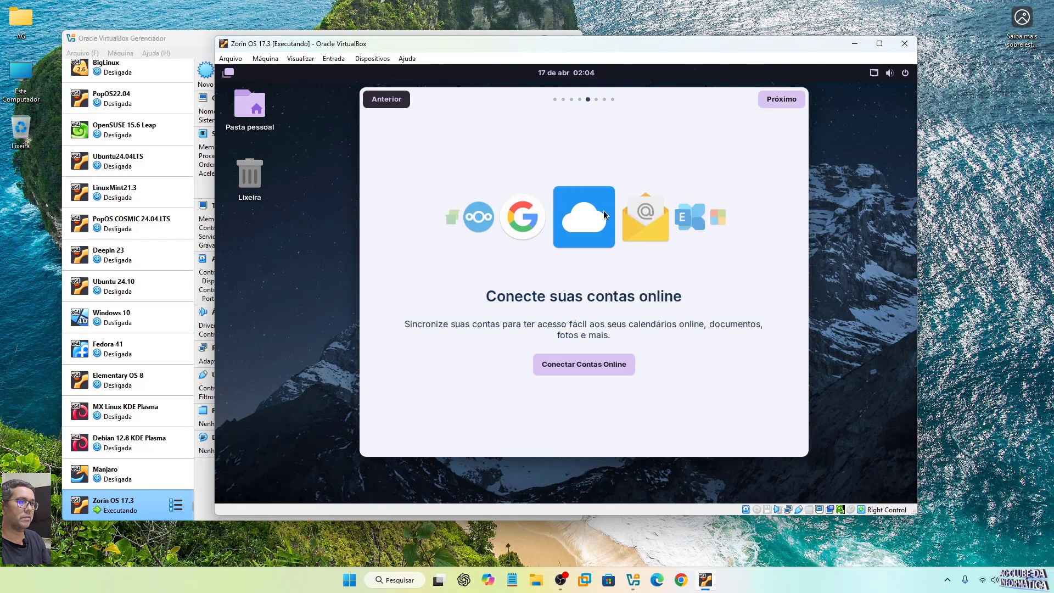
pyautogui.click(782, 100)
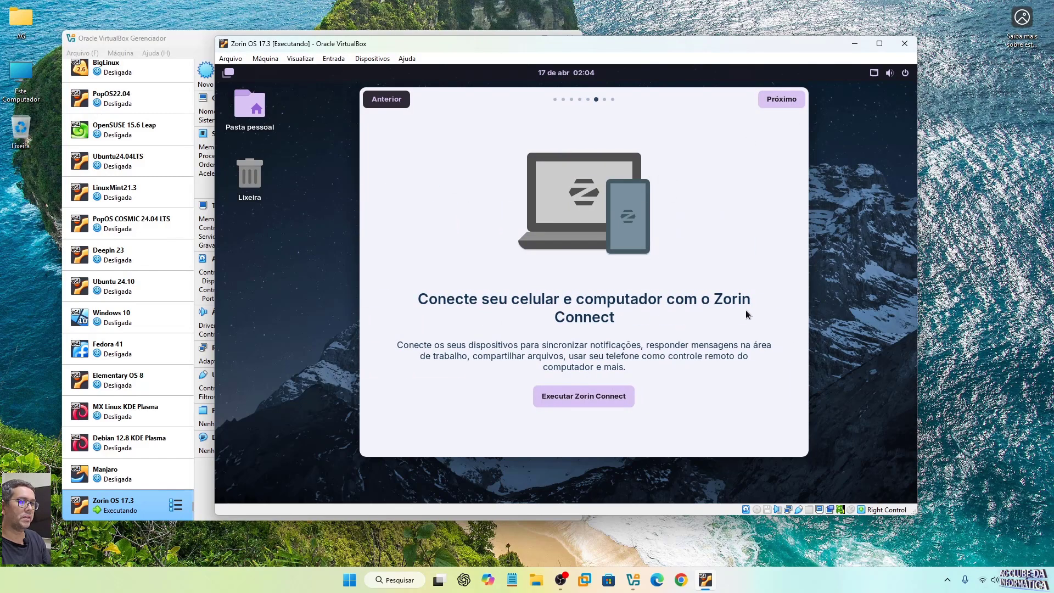
pyautogui.click(782, 102)
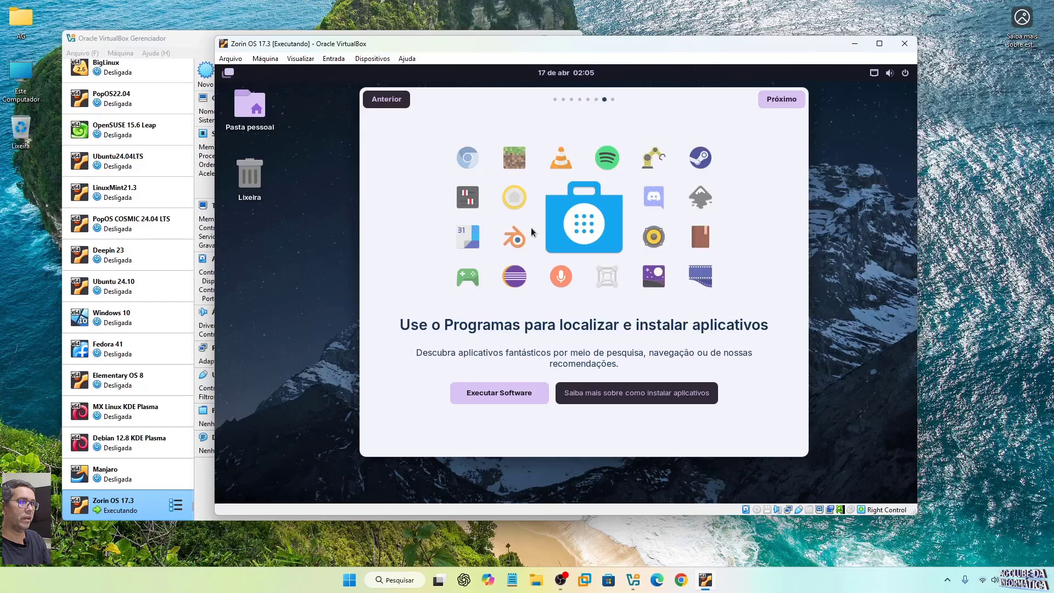
pyautogui.click(780, 104)
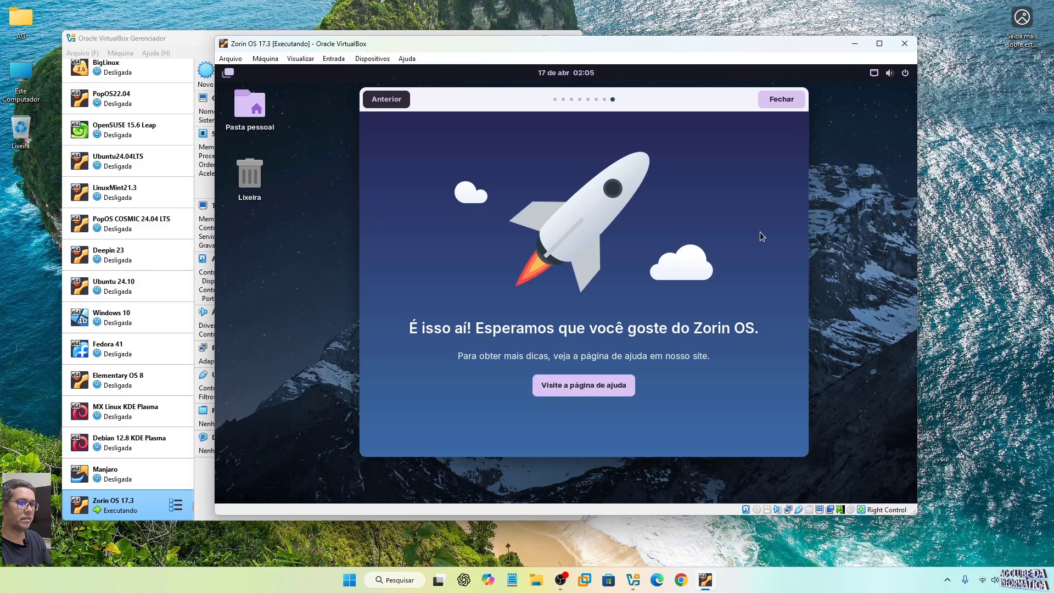
pyautogui.click(788, 103)
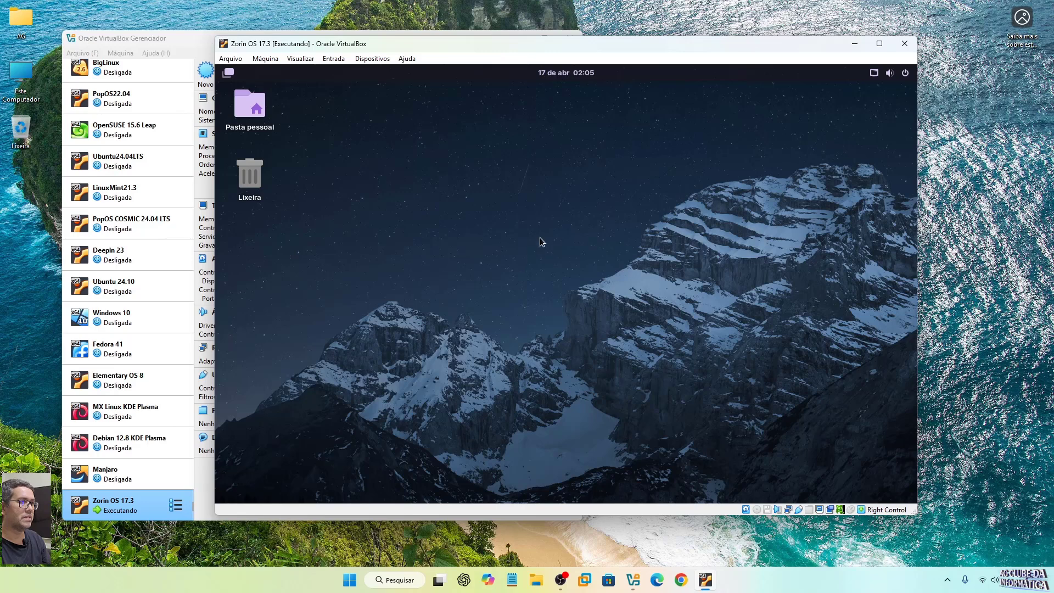
# - Reopen Zorin Appearance from the app grid, apply the first desktop layout and close the settings
pyautogui.click(228, 73)
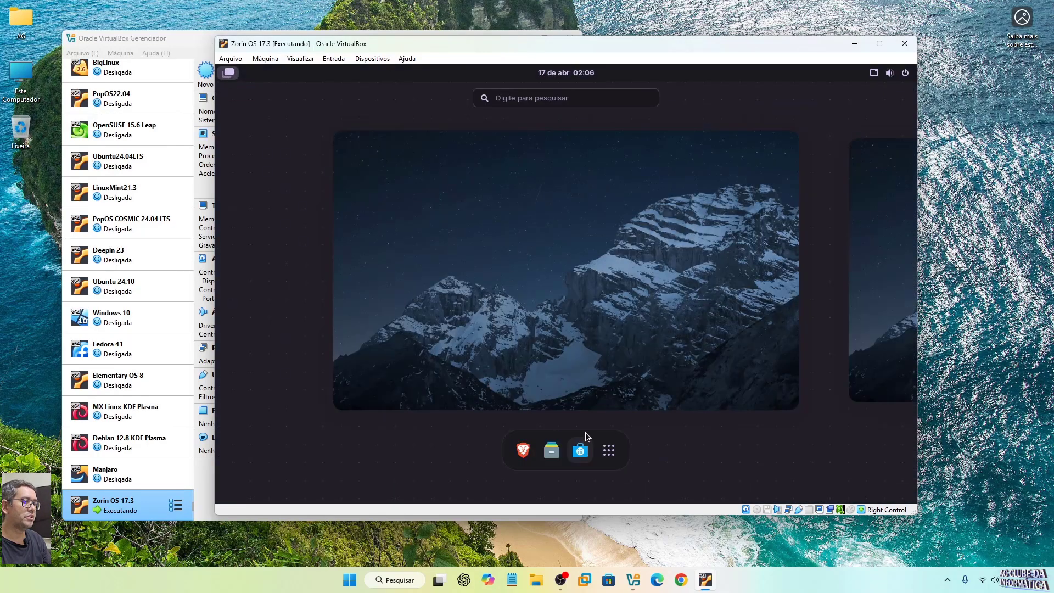
pyautogui.click(608, 452)
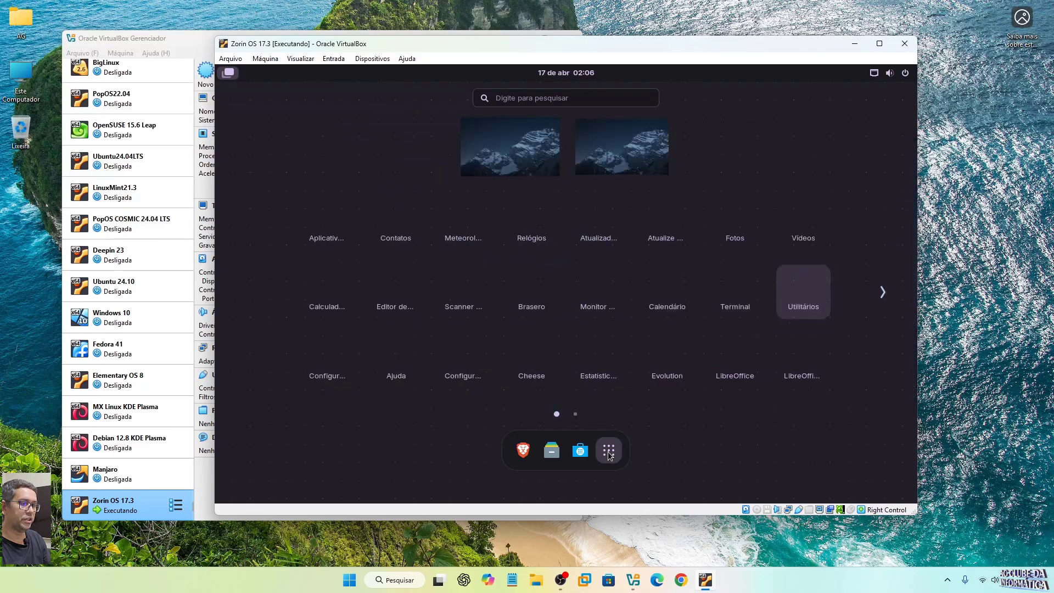
pyautogui.scroll(-1, 584, 322)
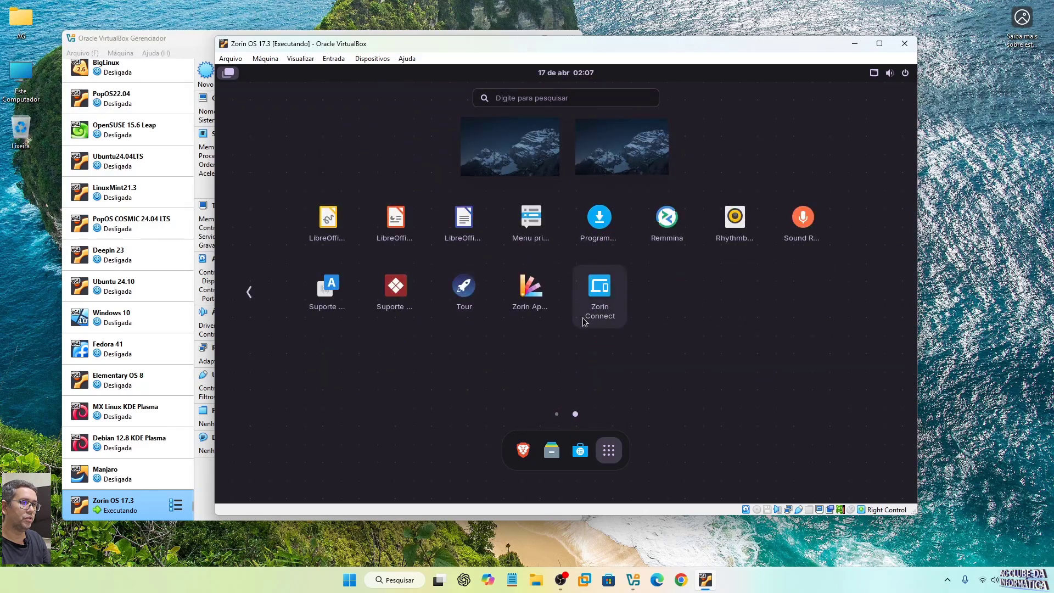
pyautogui.click(530, 290)
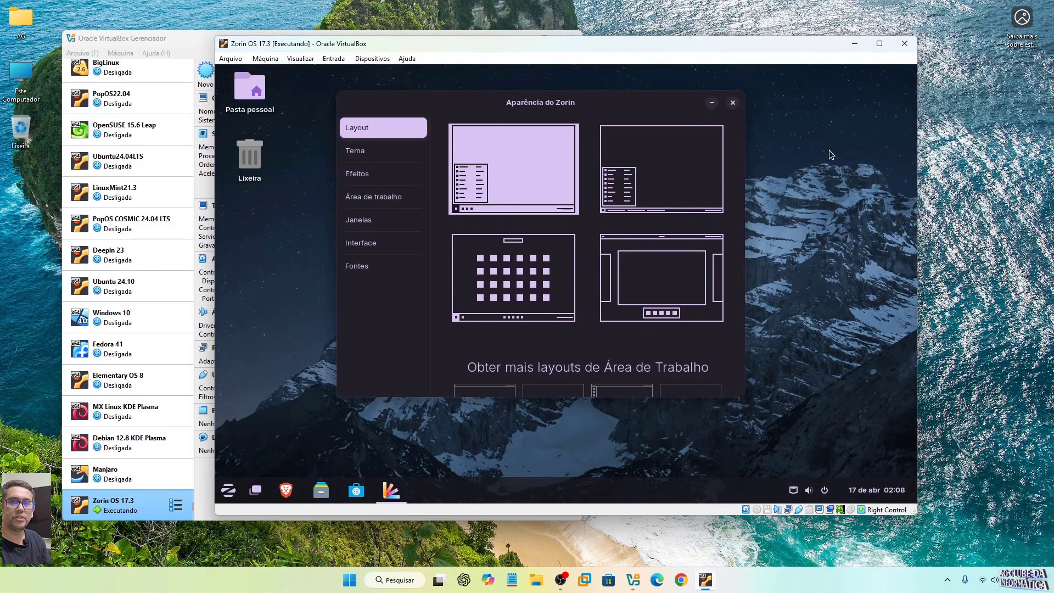
pyautogui.click(733, 102)
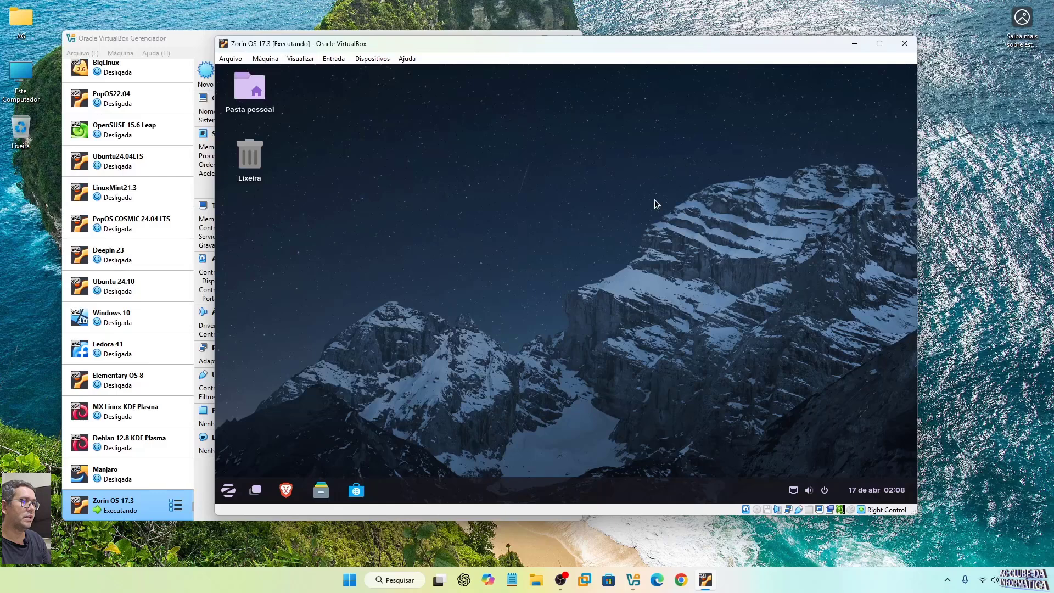
# - Check the screen resolution in Zorin's display settings and in the Windows host's display settings
pyautogui.rightClick(643, 143)
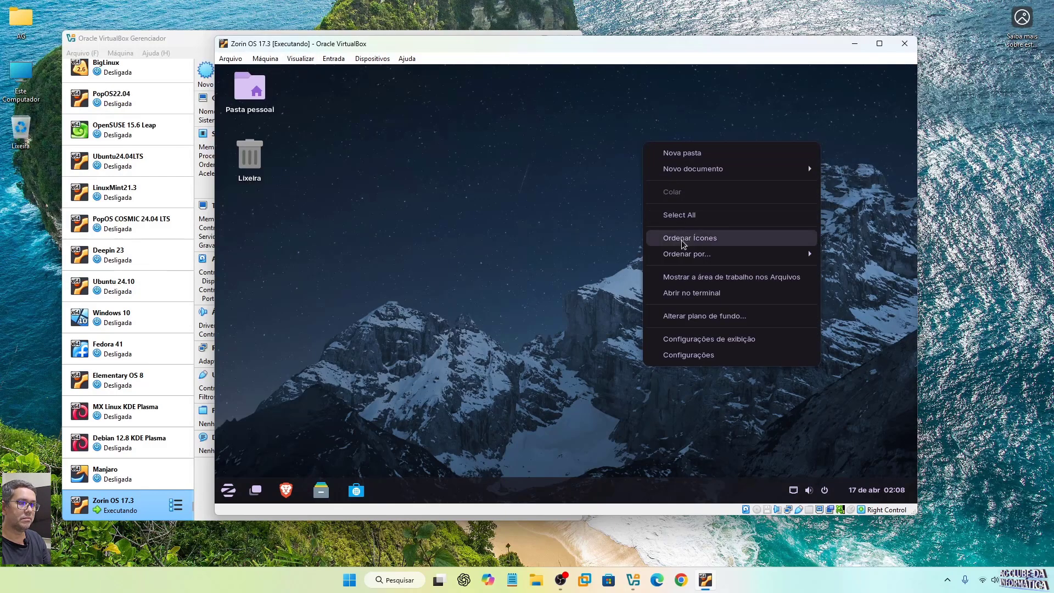
pyautogui.click(730, 340)
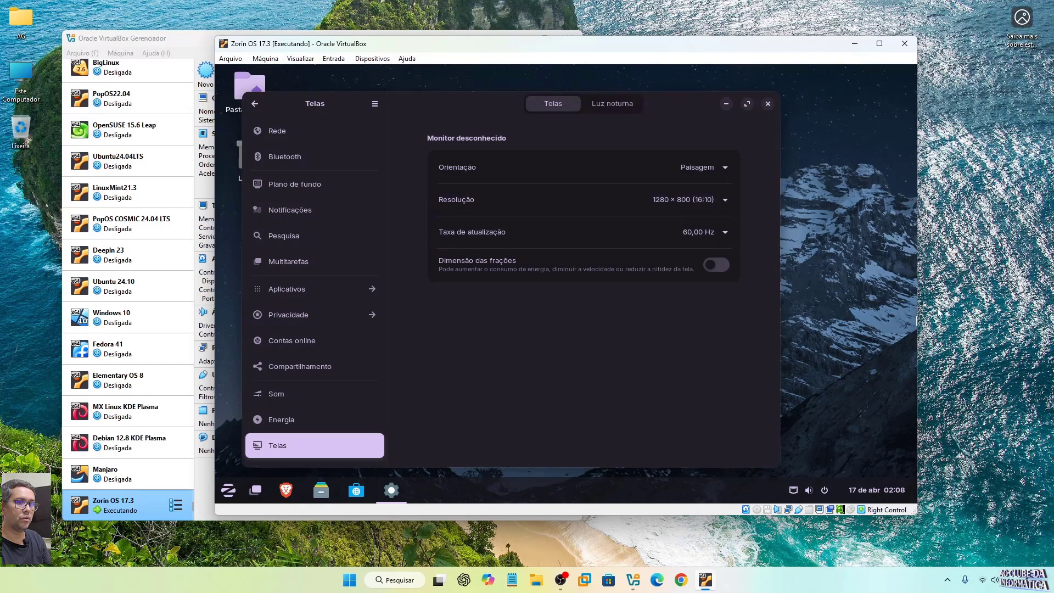
pyautogui.click(856, 44)
pyautogui.rightClick(780, 135)
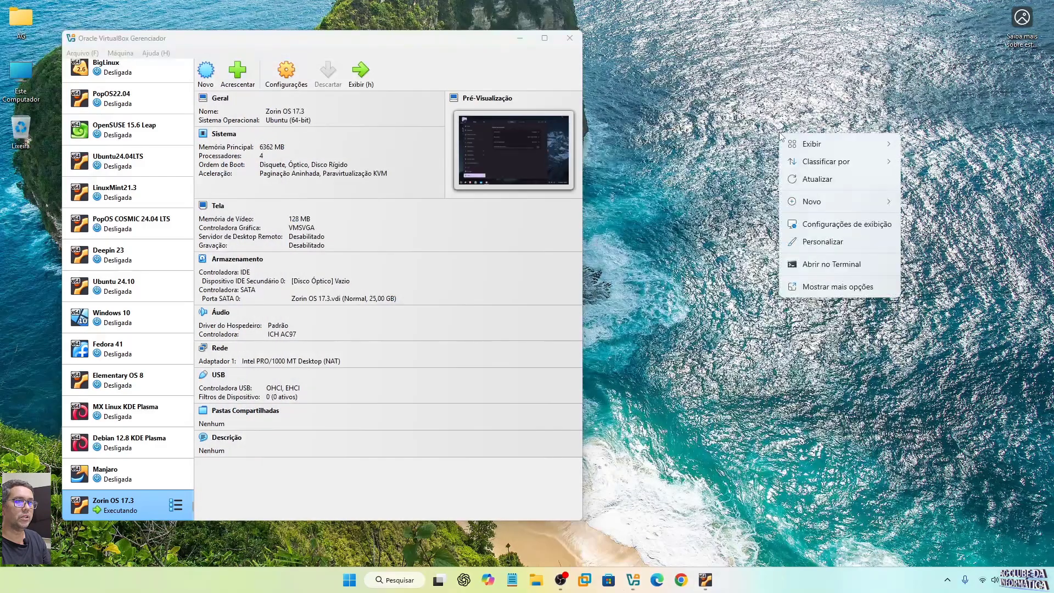
pyautogui.click(855, 224)
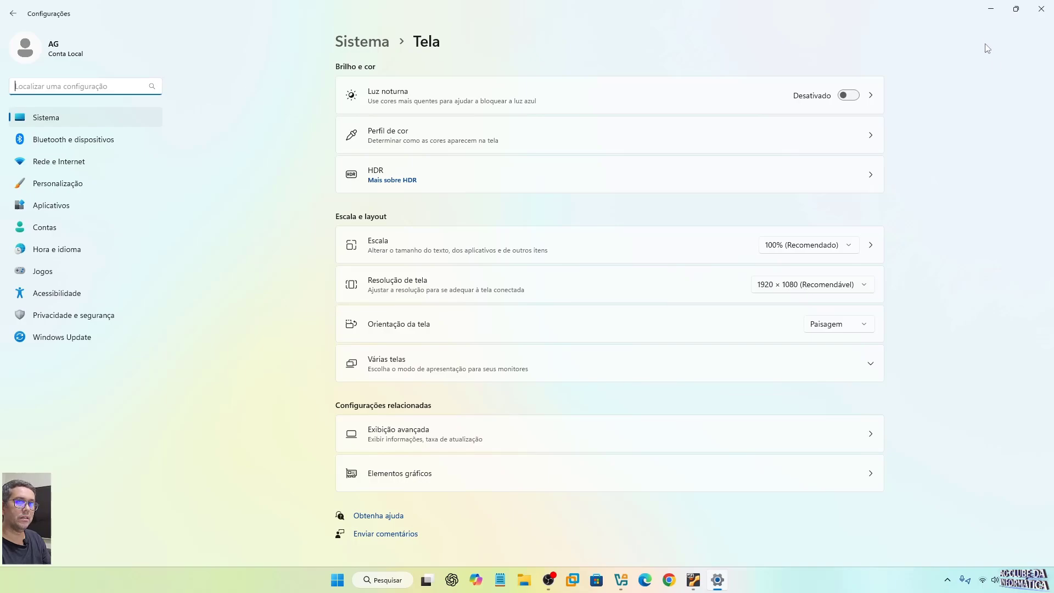
# - Return from the Windows settings to the Zorin virtual machine, set its display resolution to 1920 × 1080 (16:9) and keep the changes
pyautogui.click(1041, 9)
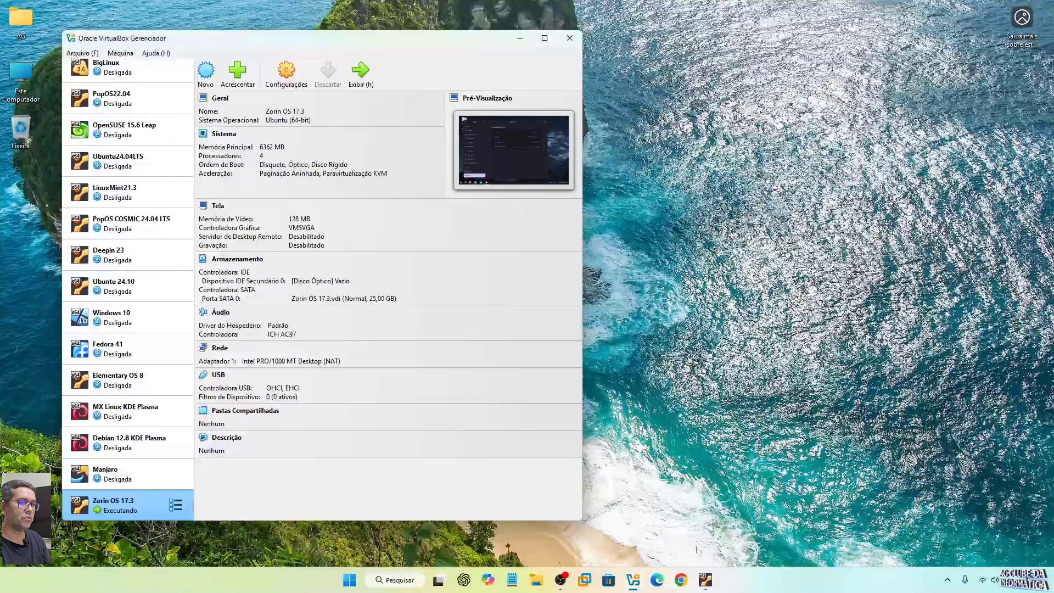
pyautogui.click(705, 579)
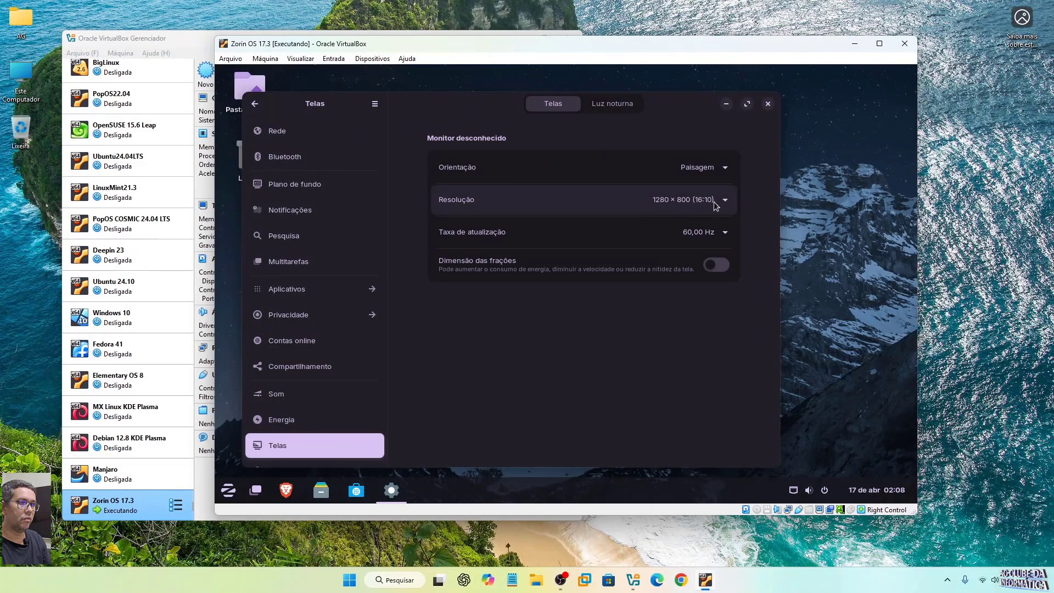
pyautogui.click(724, 200)
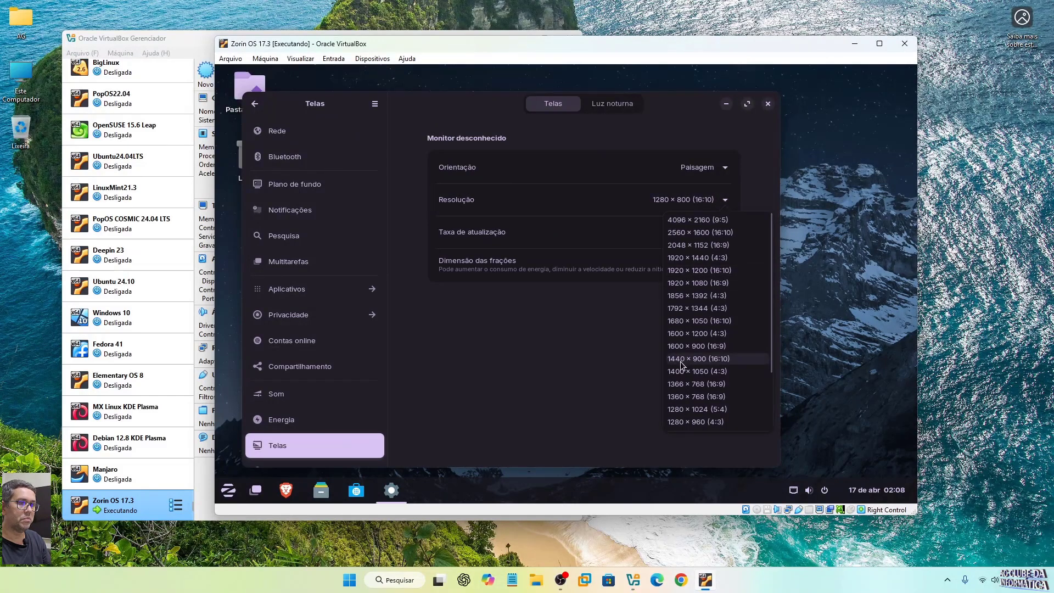
pyautogui.scroll(-2, 680, 362)
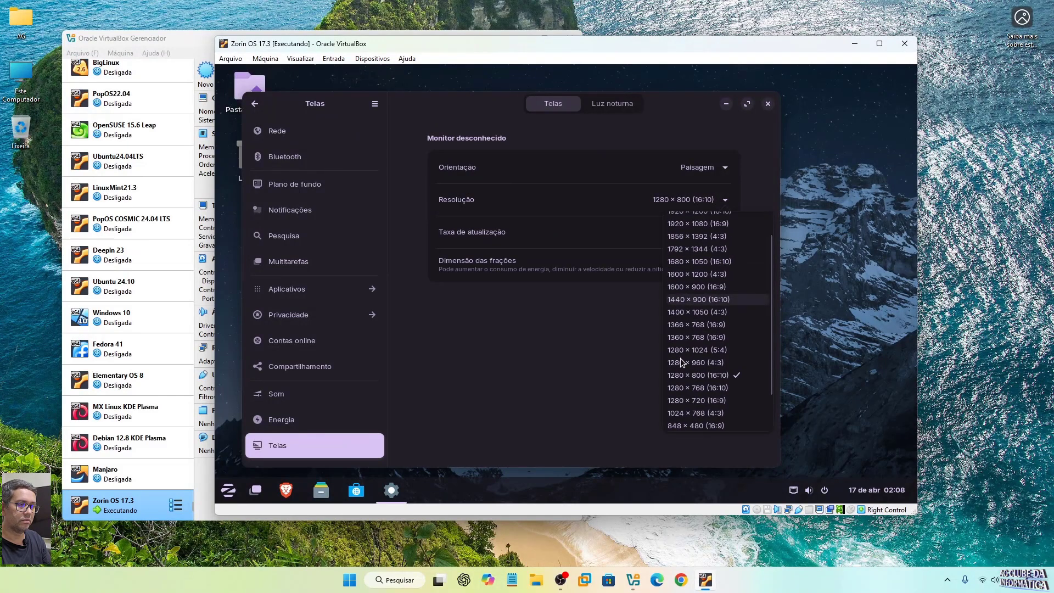
pyautogui.scroll(3, 681, 363)
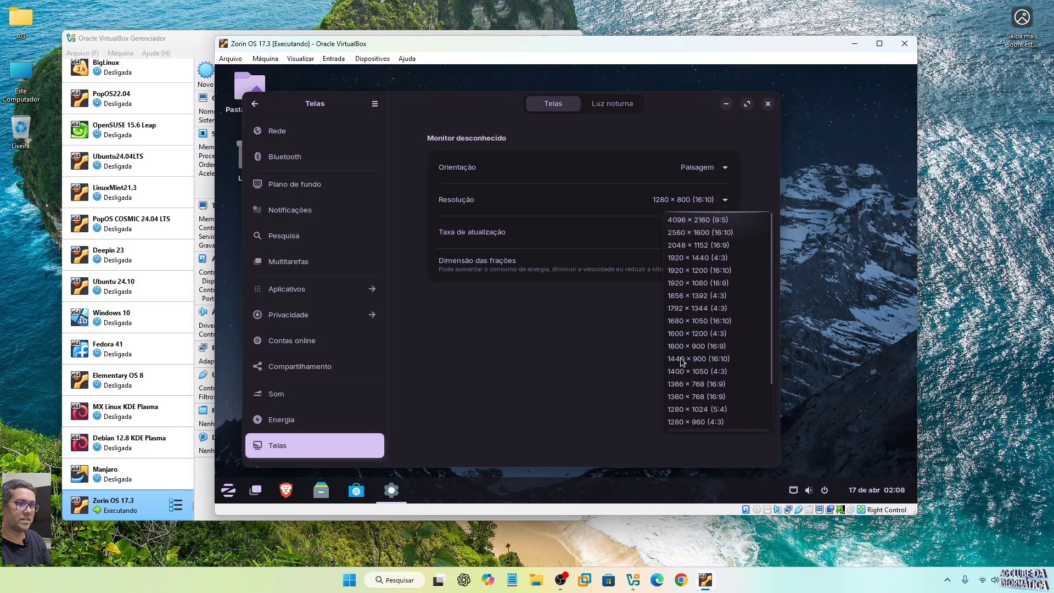
pyautogui.click(676, 283)
pyautogui.click(754, 104)
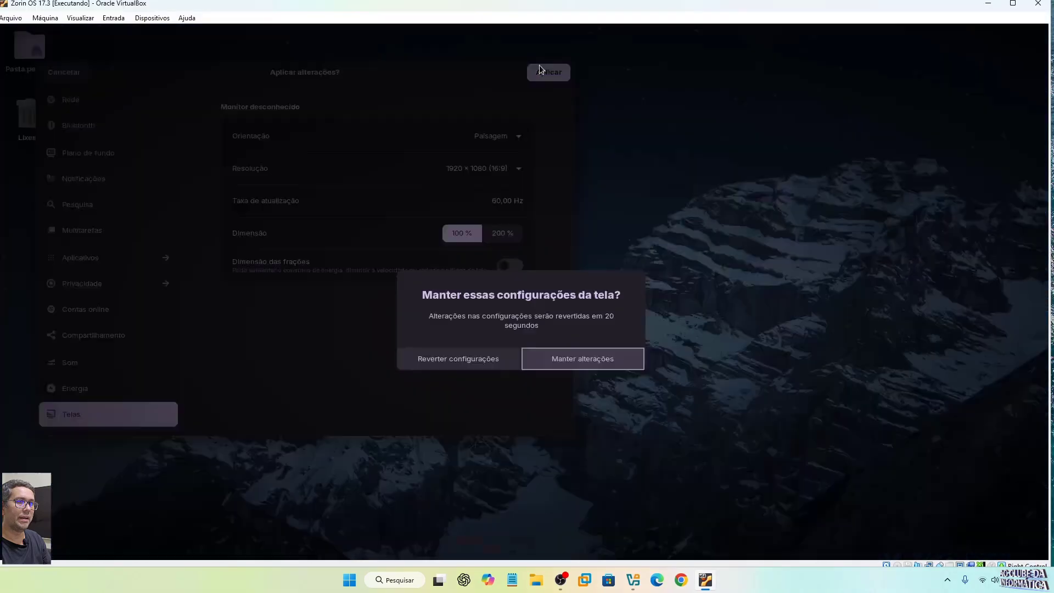
pyautogui.click(565, 362)
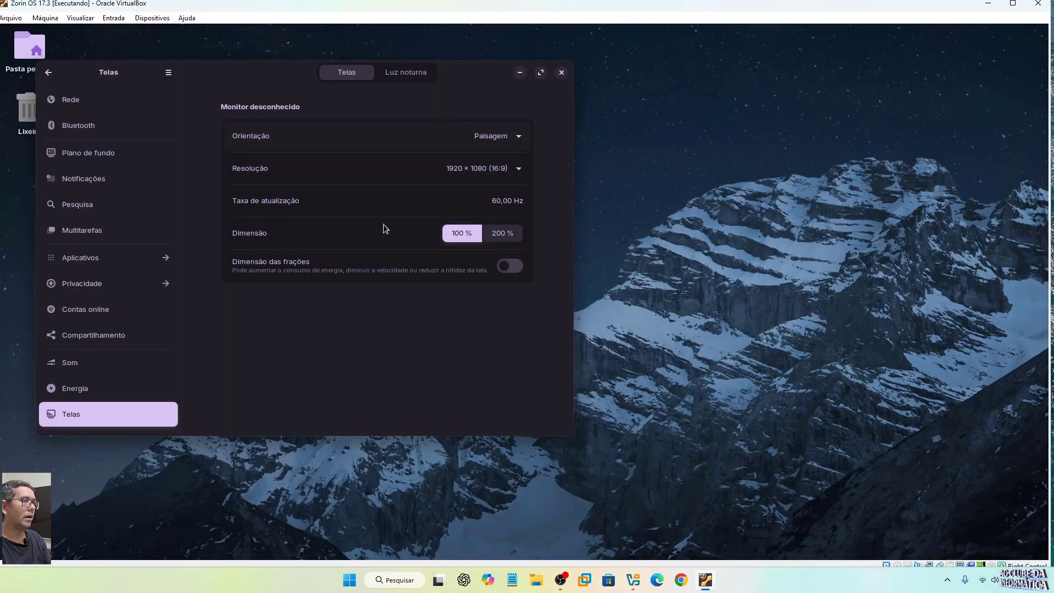
# - Close Zorin's display settings and switch the virtual machine window to full screen mode
pyautogui.click(561, 72)
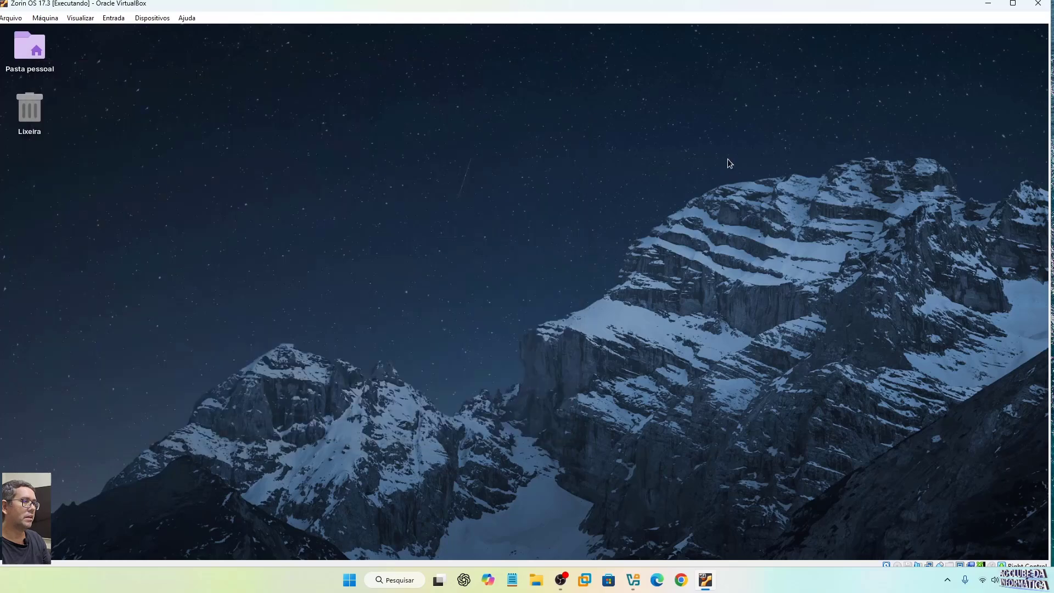
pyautogui.click(80, 19)
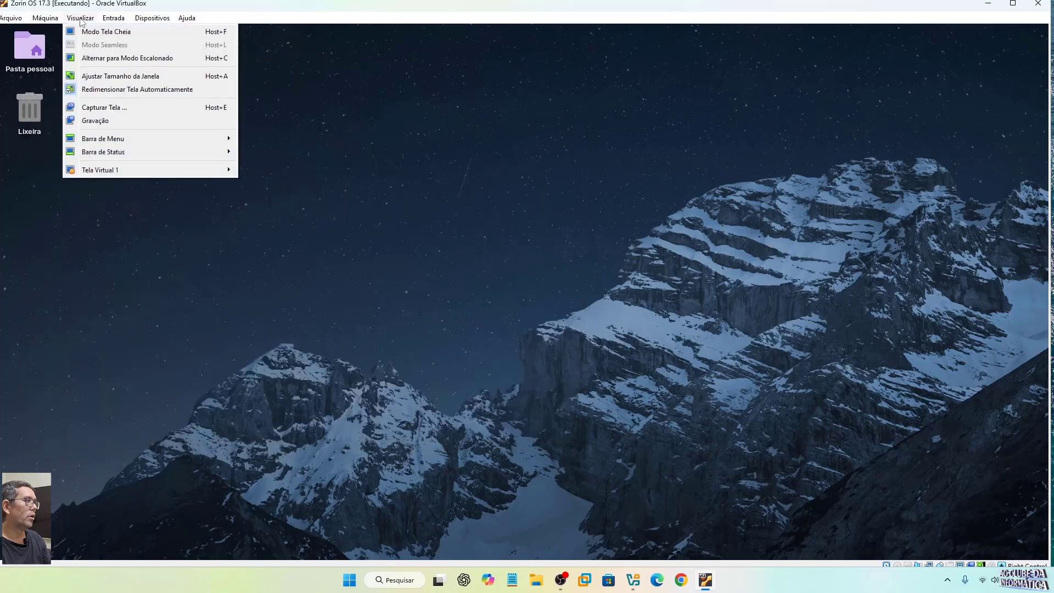
pyautogui.click(104, 30)
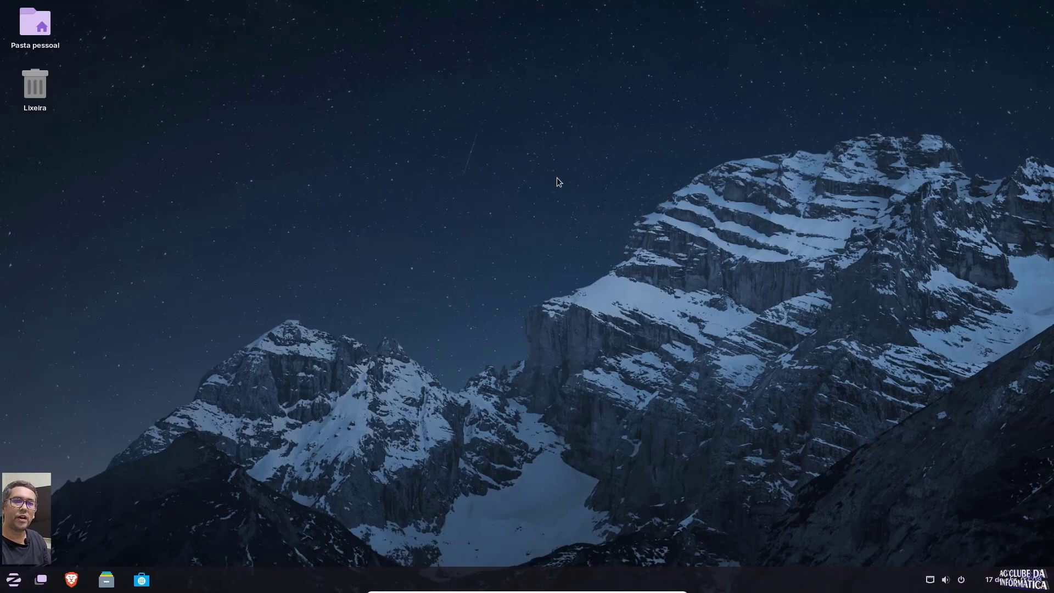
# - Change the desktop background to the orange sunset mountain image and minimise the settings window to reveal the desktop
pyautogui.rightClick(502, 93)
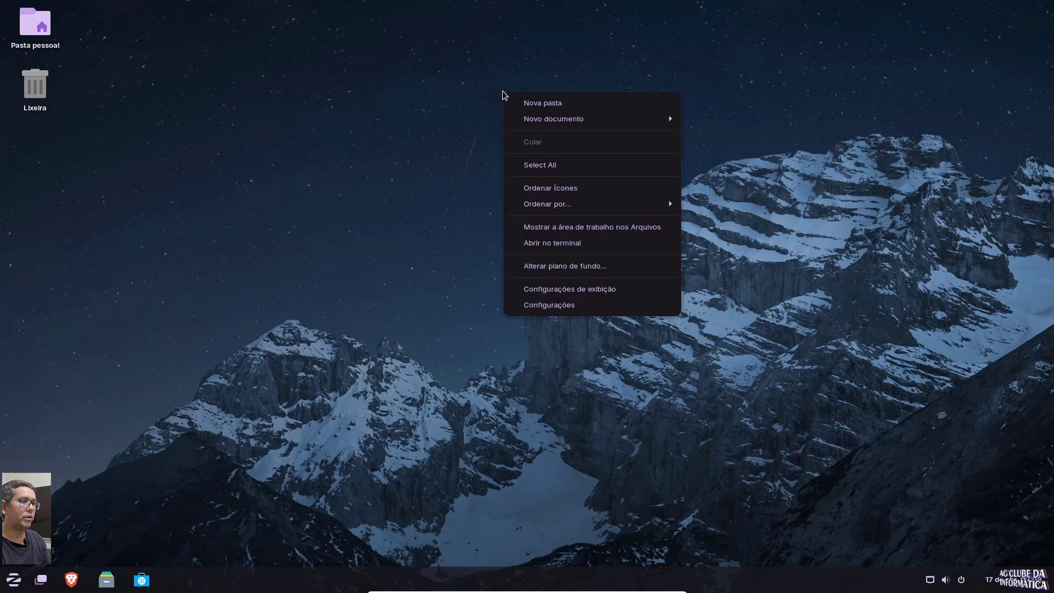
pyautogui.click(474, 74)
pyautogui.rightClick(515, 84)
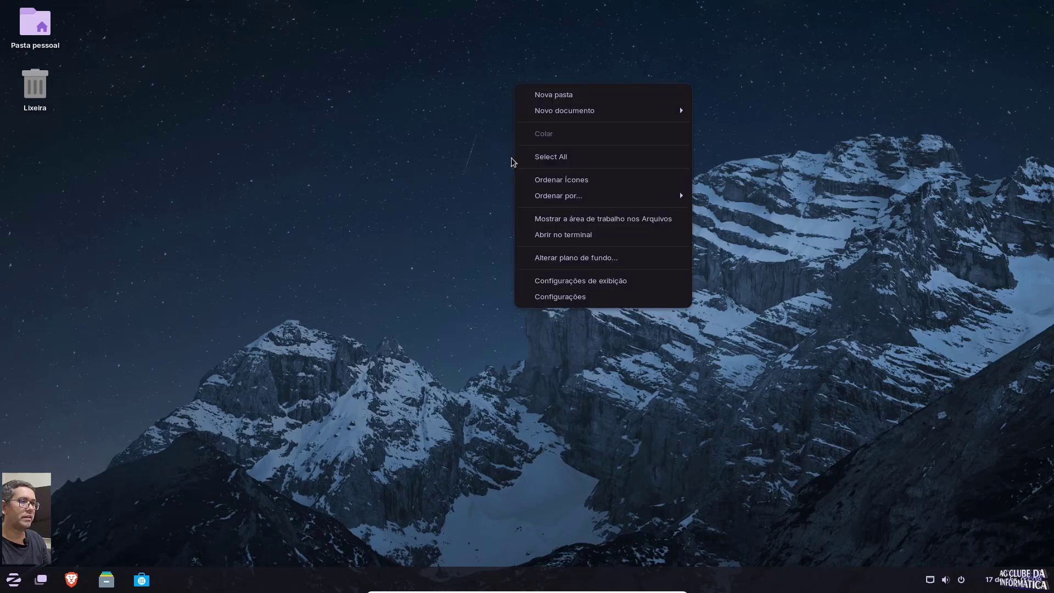
pyautogui.click(615, 260)
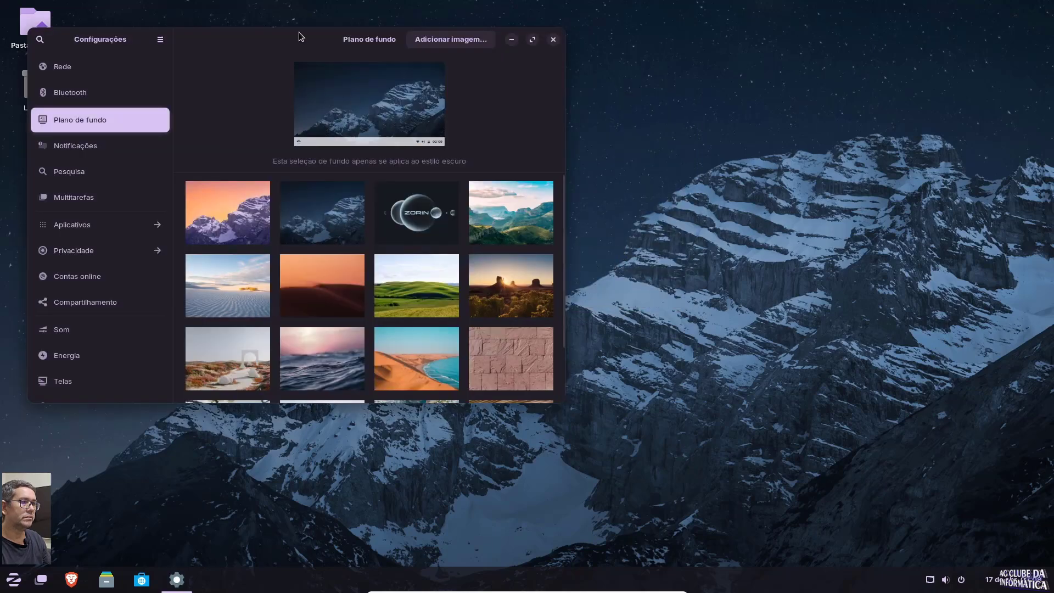
pyautogui.moveTo(256, 34); pyautogui.dragTo(541, 56)
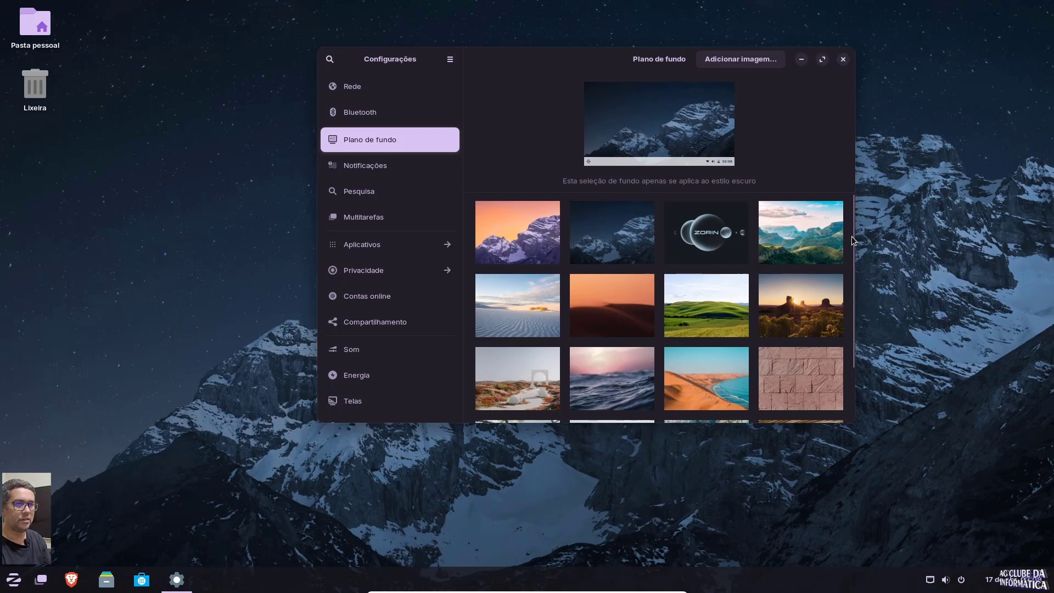
pyautogui.click(528, 243)
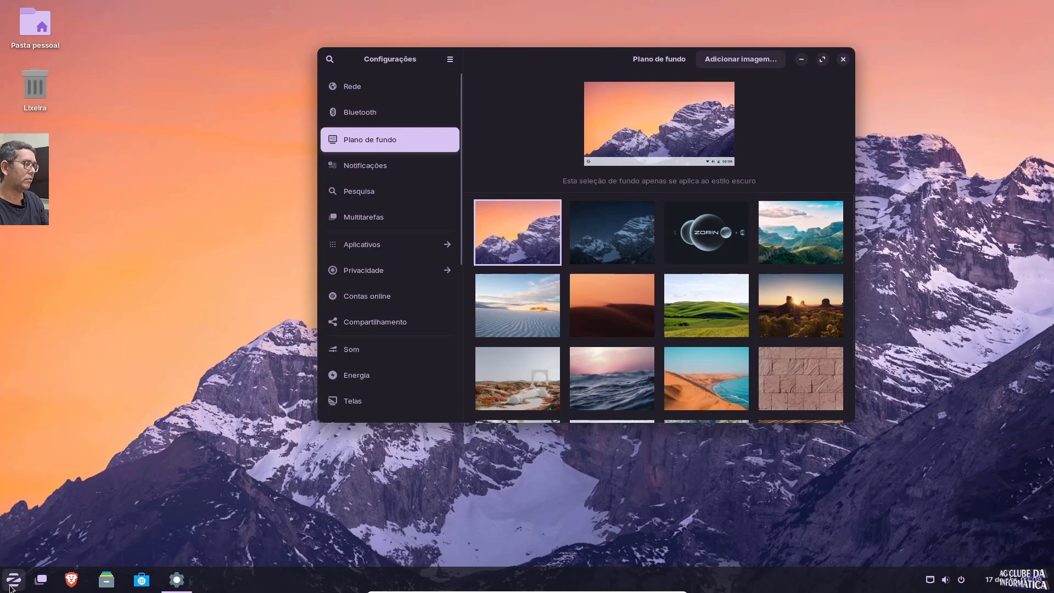
pyautogui.press('super')
pyautogui.click(613, 83)
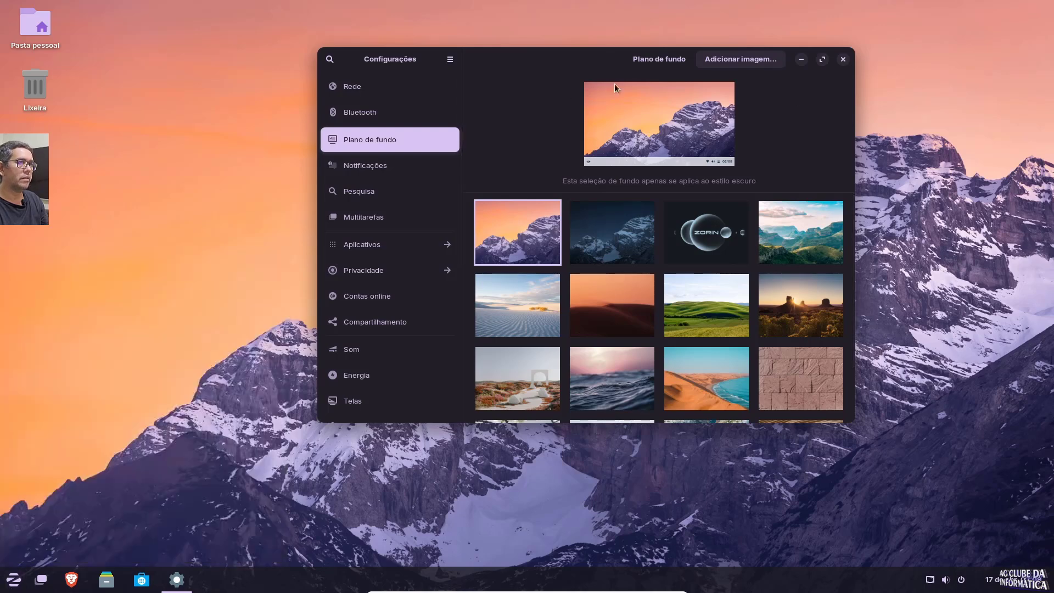
pyautogui.click(801, 61)
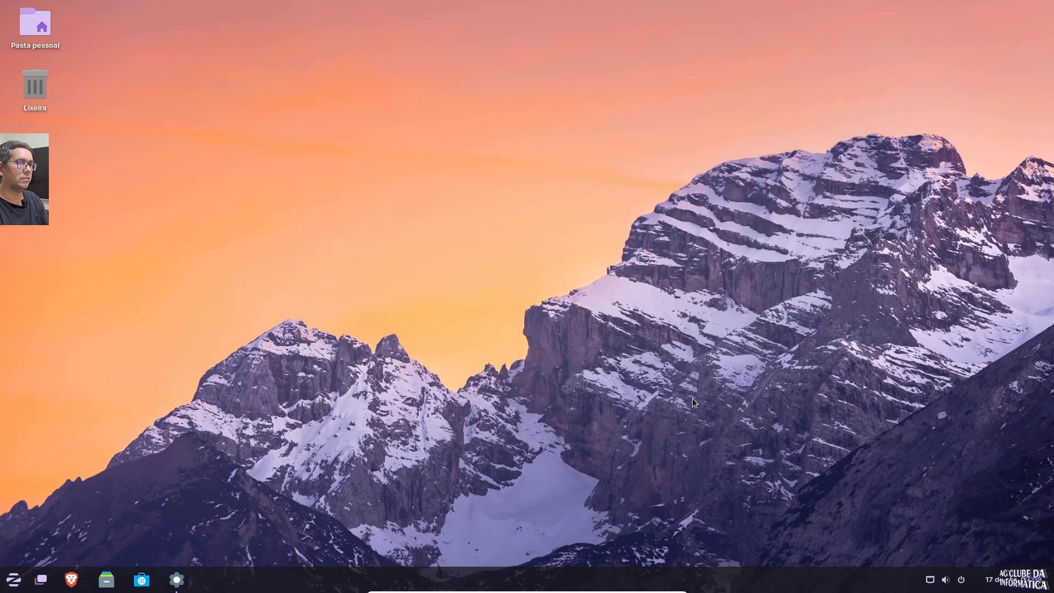
# - Try the green valley and rocky coastline wallpapers, reapply the orange sunset mountain image and close the settings
pyautogui.click(177, 579)
pyautogui.click(792, 240)
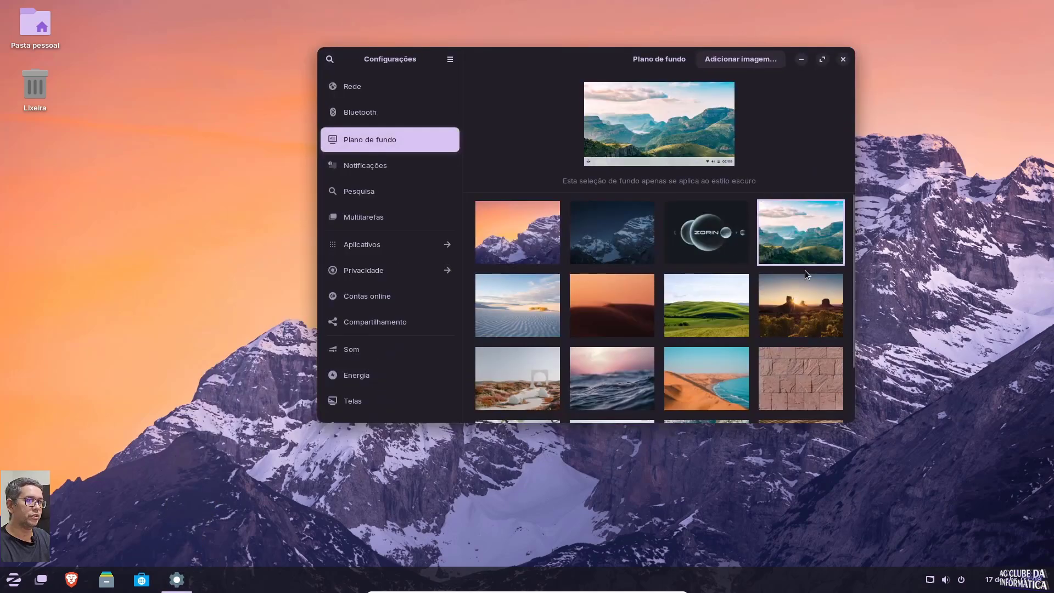
pyautogui.moveTo(628, 68); pyautogui.dragTo(802, 64)
pyautogui.scroll(-2, 691, 331)
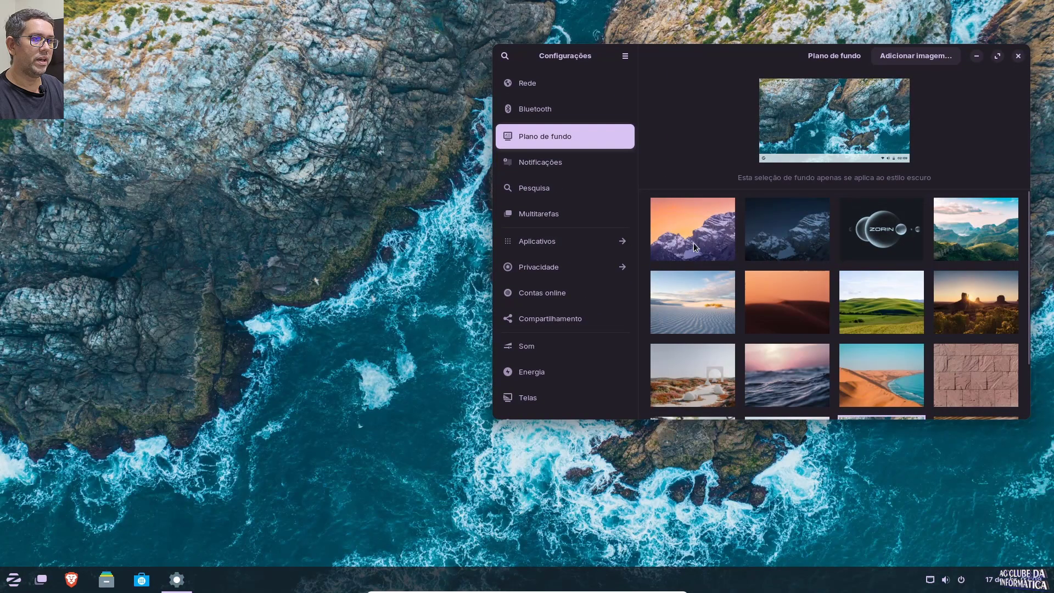
pyautogui.click(693, 243)
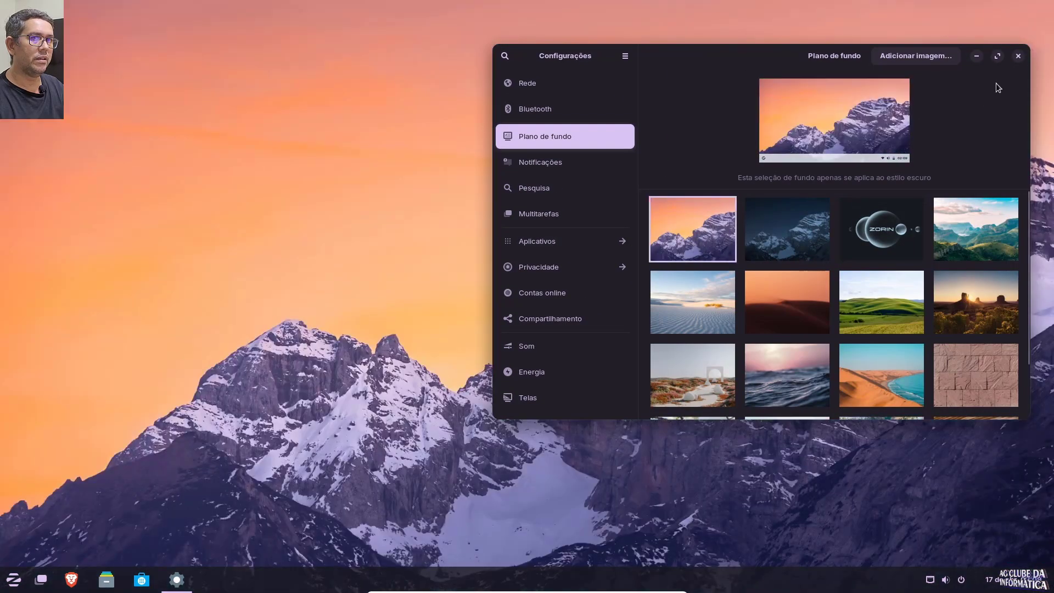
pyautogui.click(1018, 56)
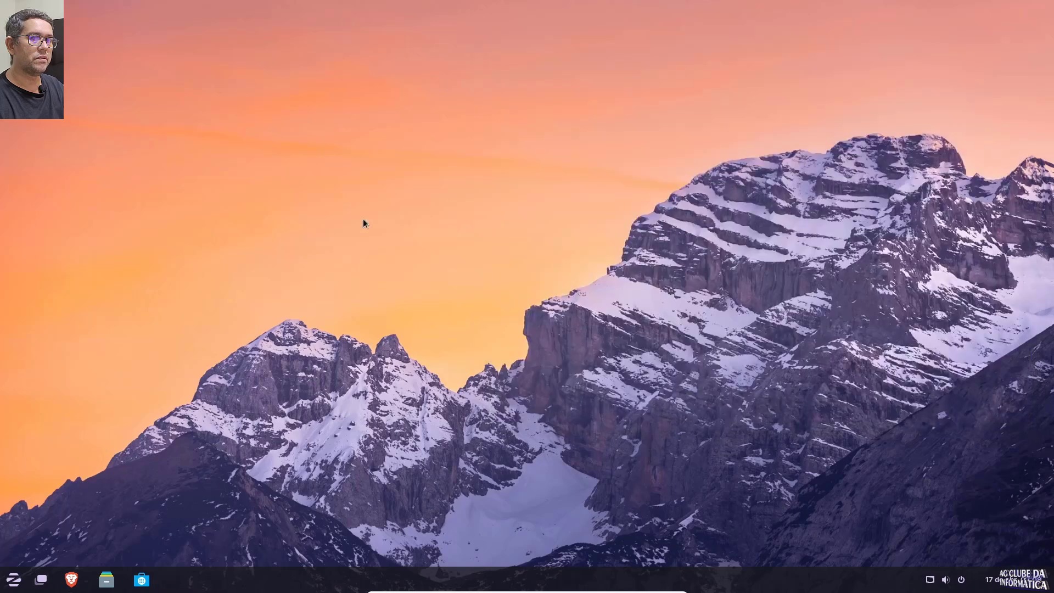
# - Review the hardware and operating system details on the About page of Zorin's settings, and close the settings
pyautogui.click(13, 581)
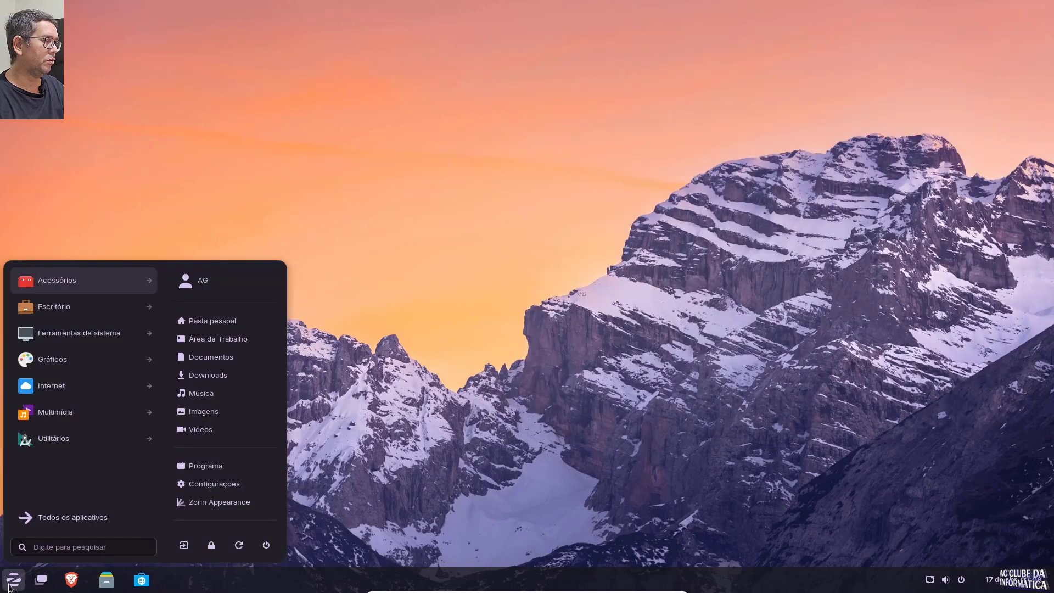
pyautogui.click(244, 484)
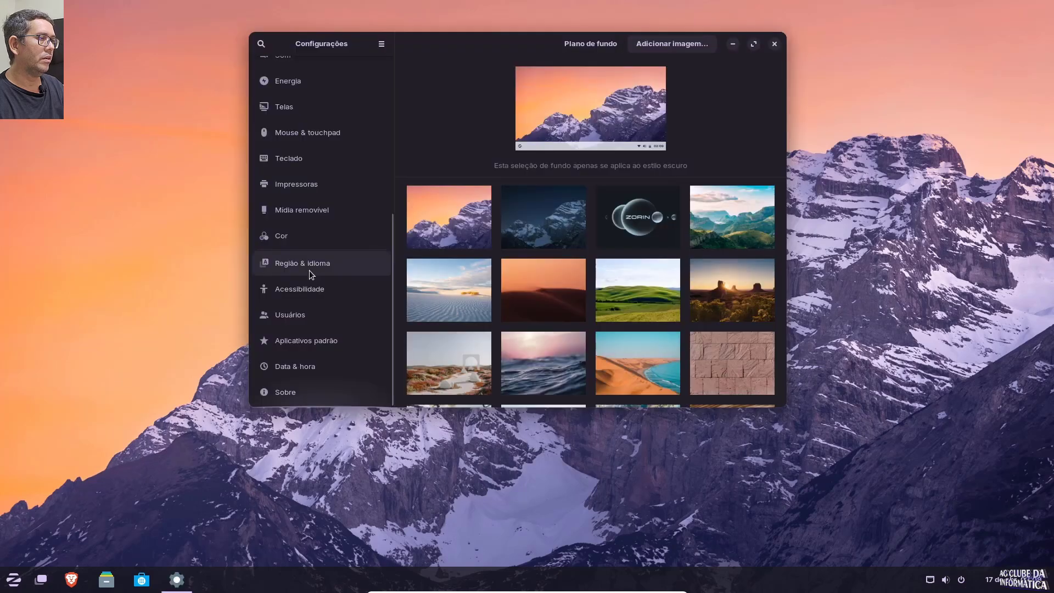
pyautogui.click(278, 393)
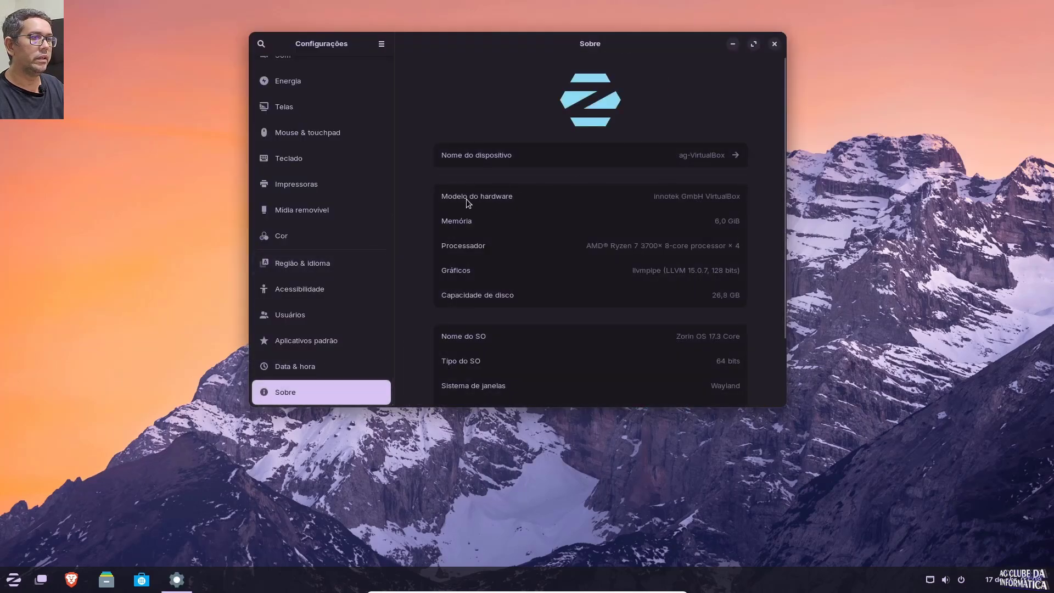
pyautogui.scroll(-3, 535, 206)
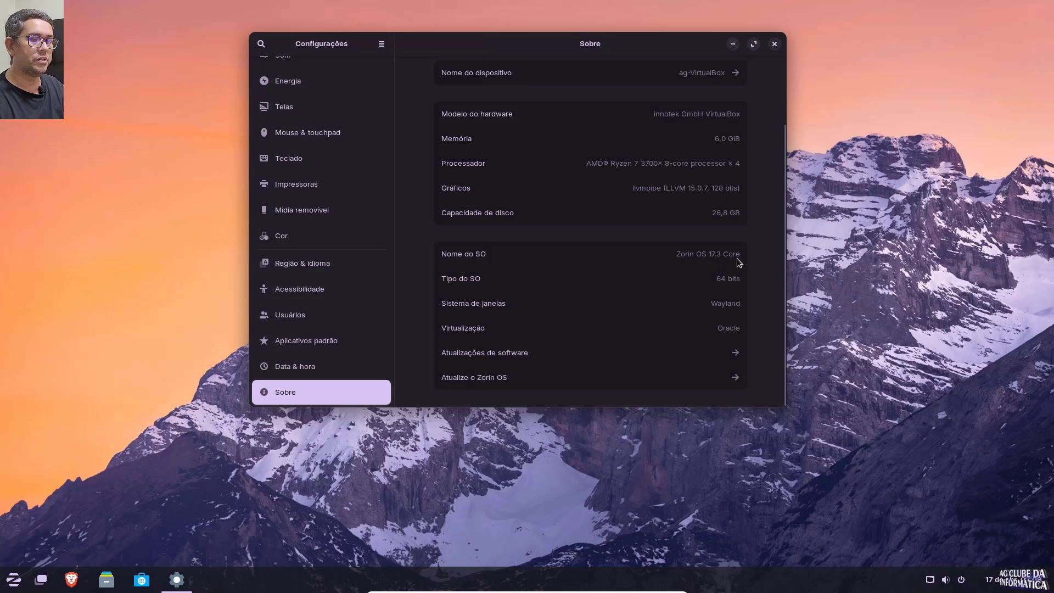
pyautogui.click(778, 44)
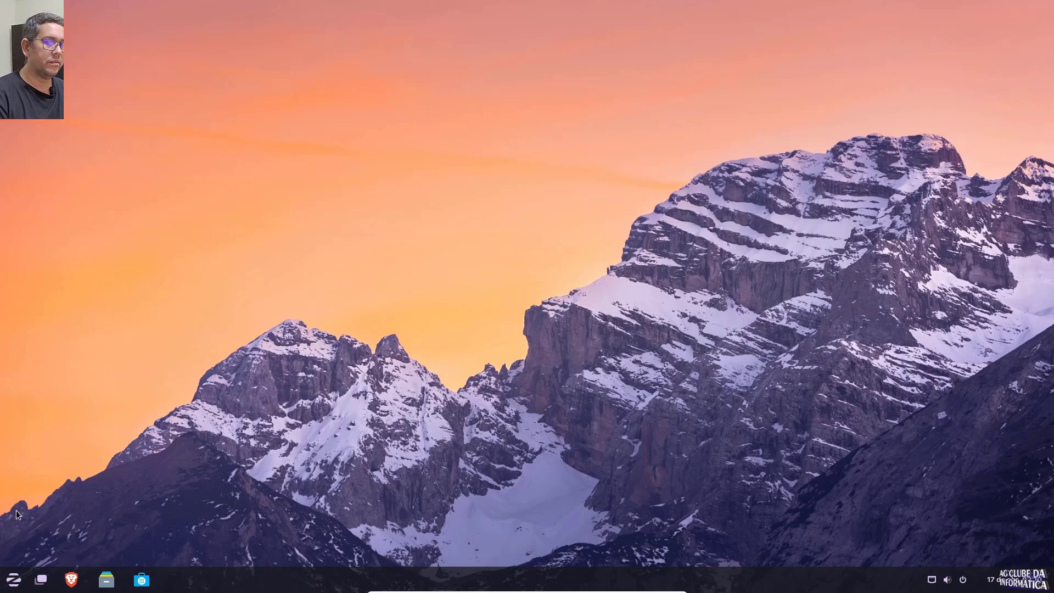
# - Look through the Internet category of the Zorin application menu and close the menu
pyautogui.click(13, 579)
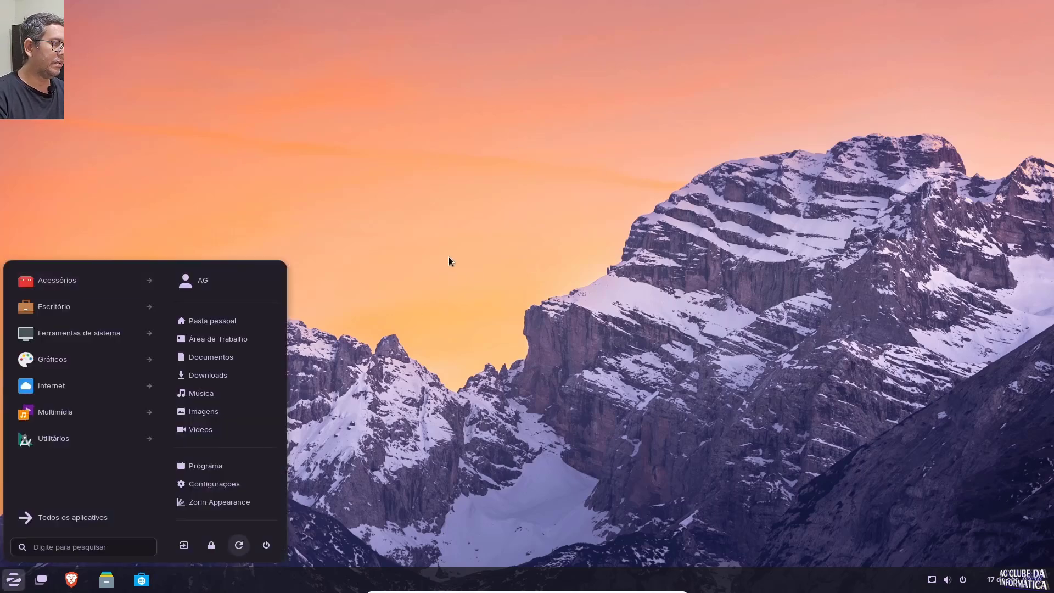
pyautogui.click(61, 381)
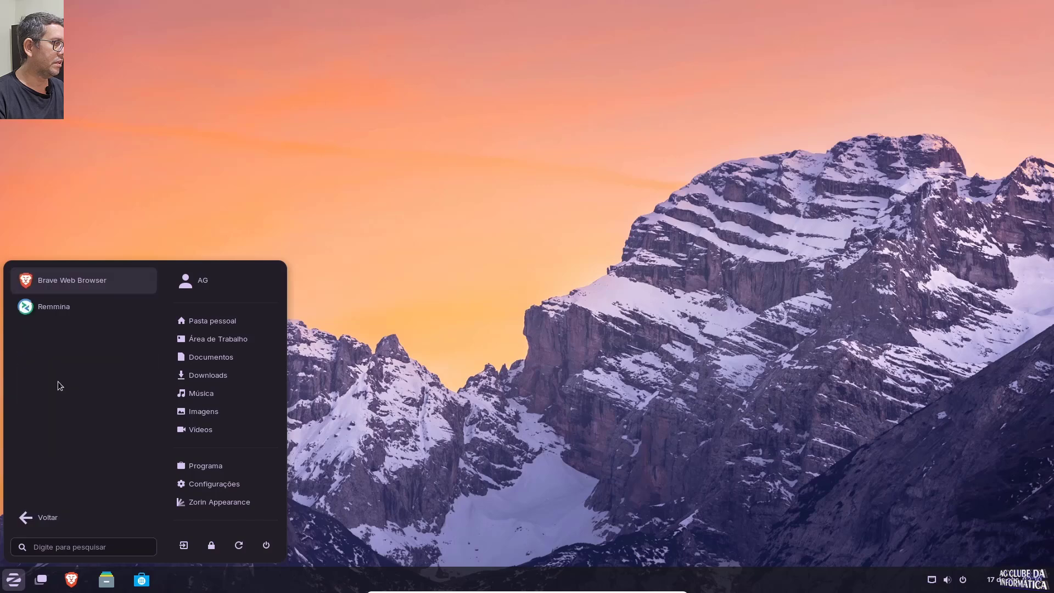
pyautogui.click(28, 516)
pyautogui.click(554, 319)
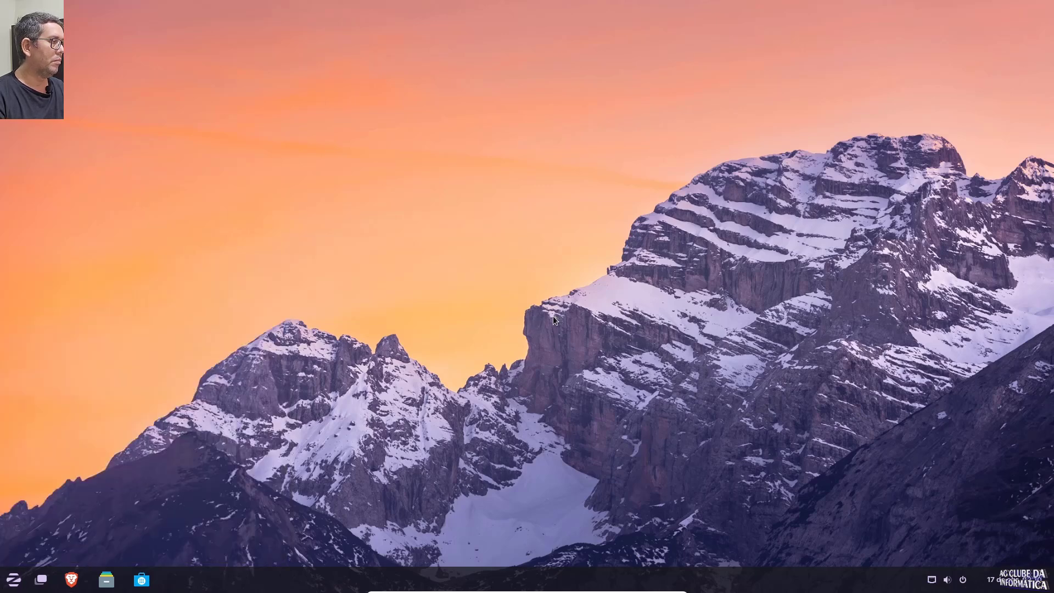